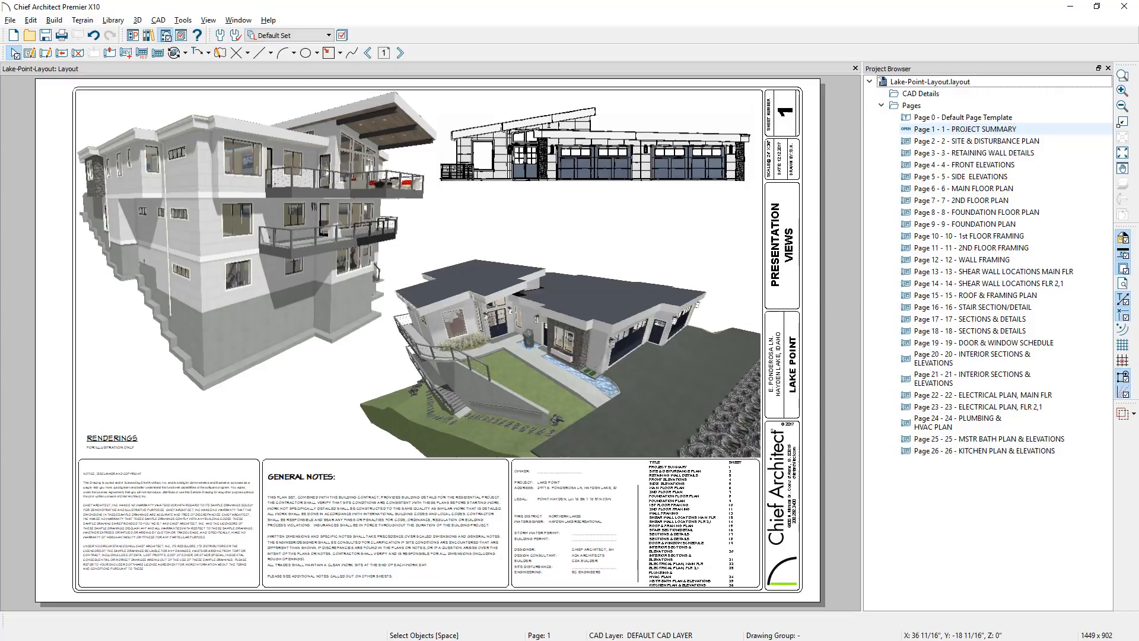
- Page through the Lake-Point layout from the project summary sheet on page 1 to page 6
click(1061, 139)
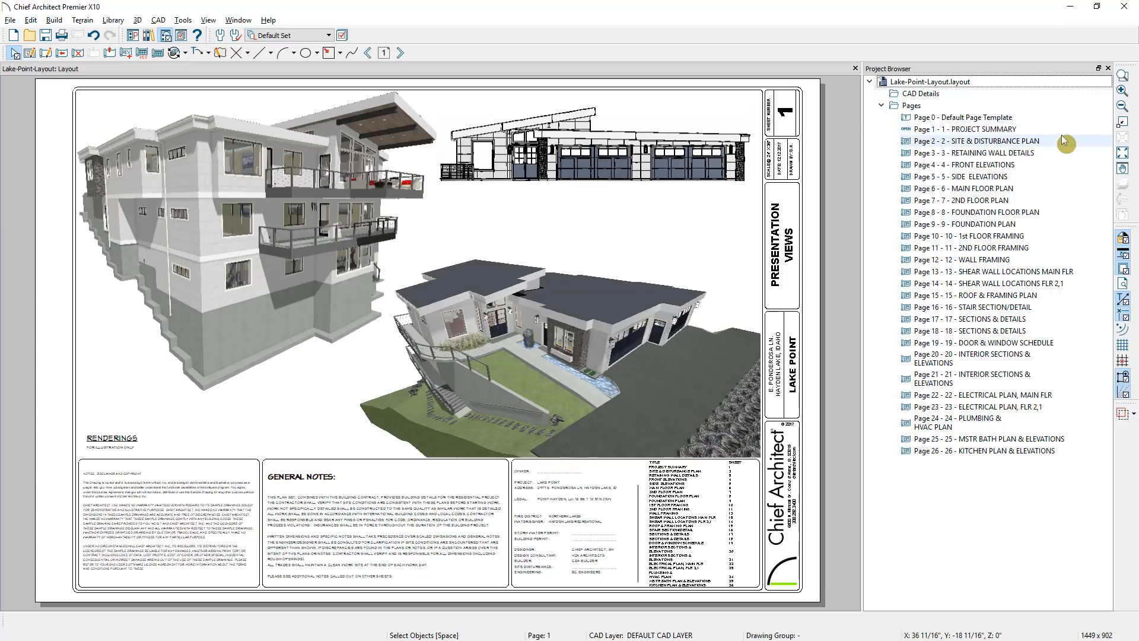
key(Page_Down)
key(Page_Down)
key(Page_Down)
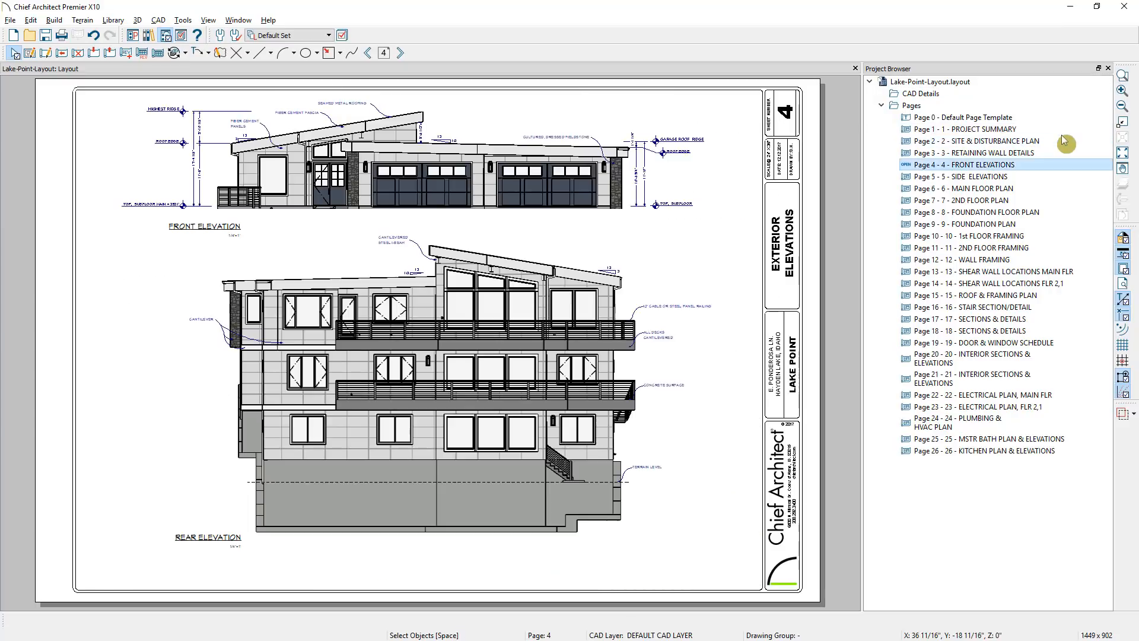
key(Page_Down)
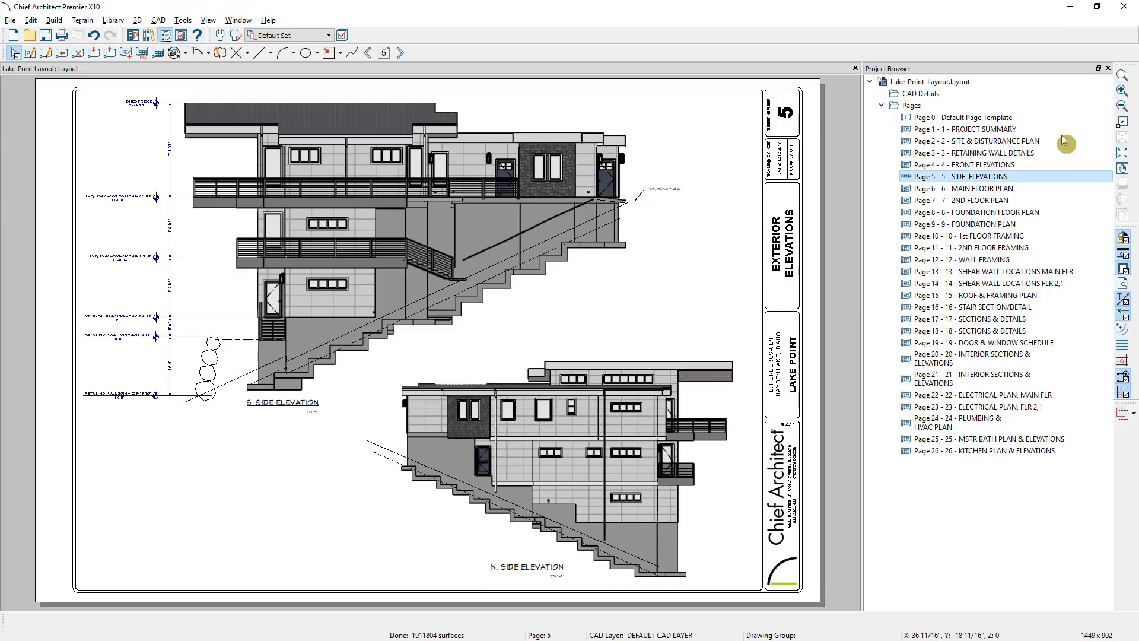
key(Page_Down)
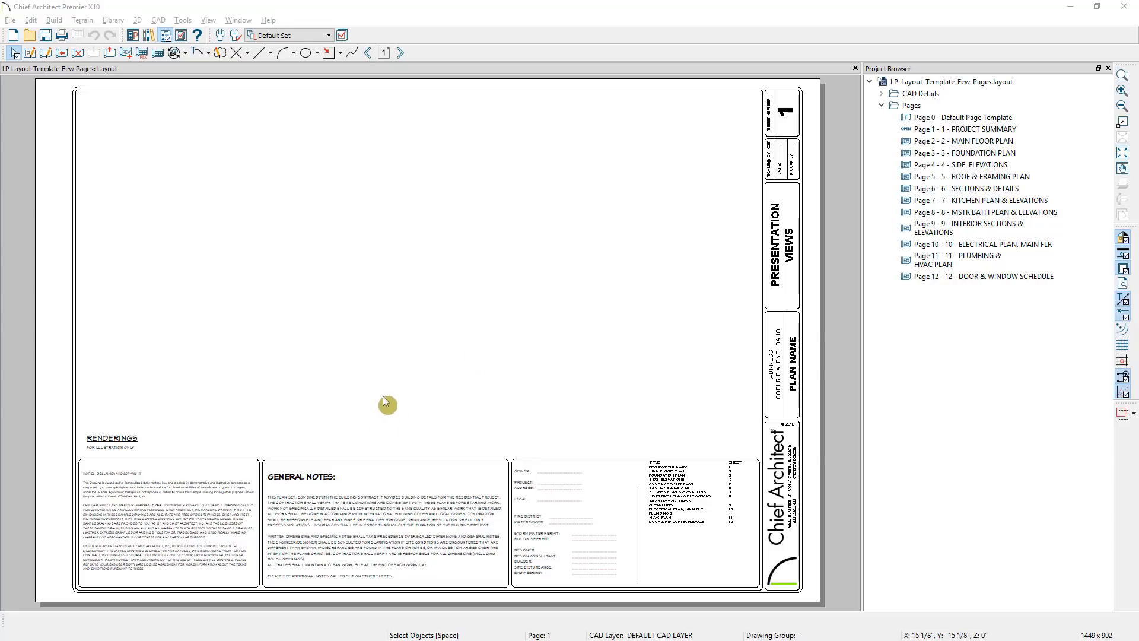
- Review page 0, the project summary on page 1 and the main floor plan on page 2 of the few-pages layout template
click(368, 53)
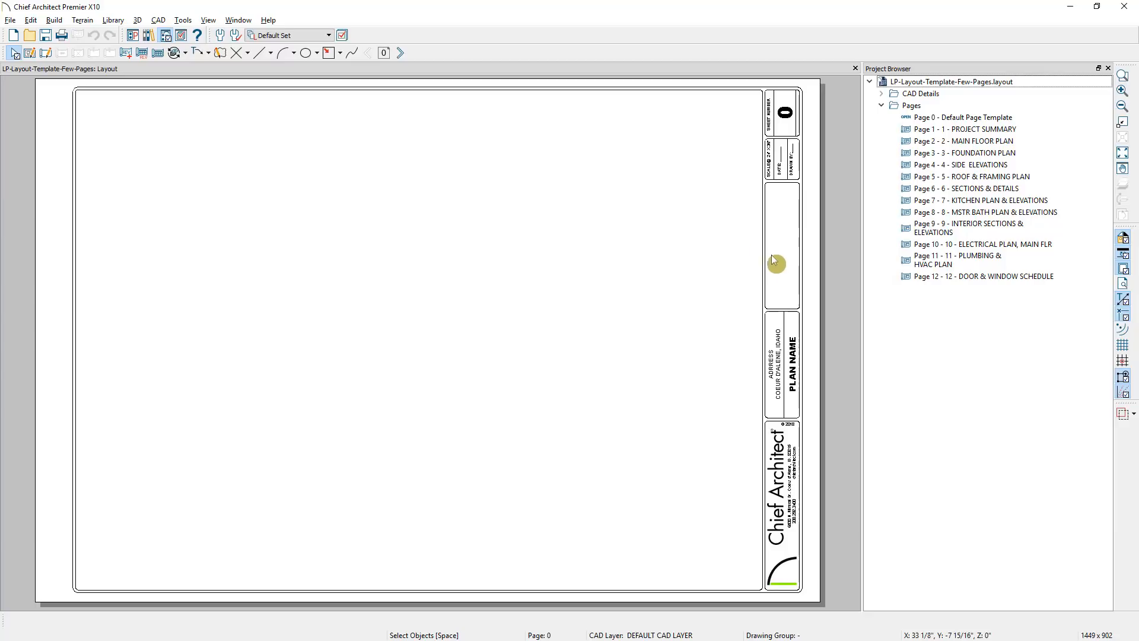
click(401, 54)
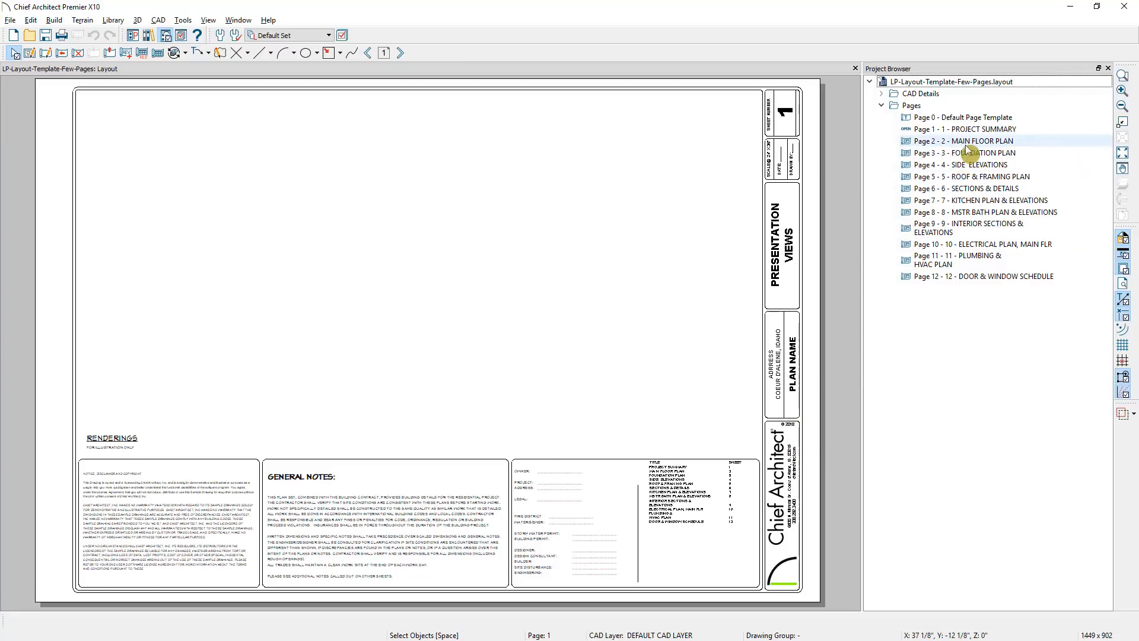
double_click(1036, 141)
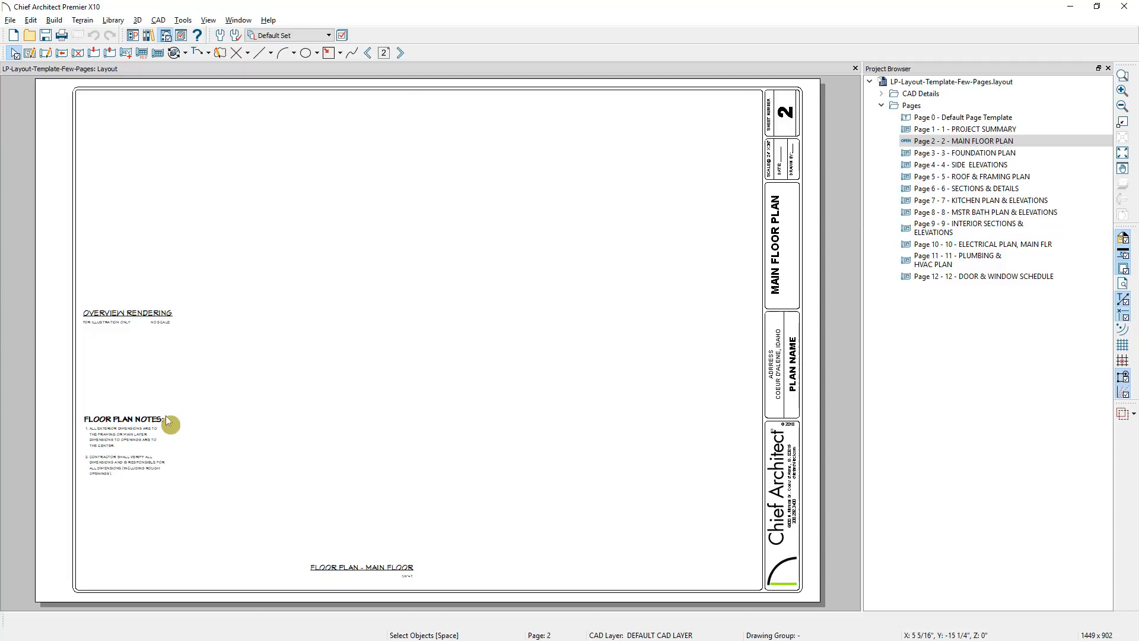
- Examine the elevation titles and scale label on page 4, Side Elevations, and open page 7, Kitchen Plan & Elevations
click(1042, 163)
click(1040, 162)
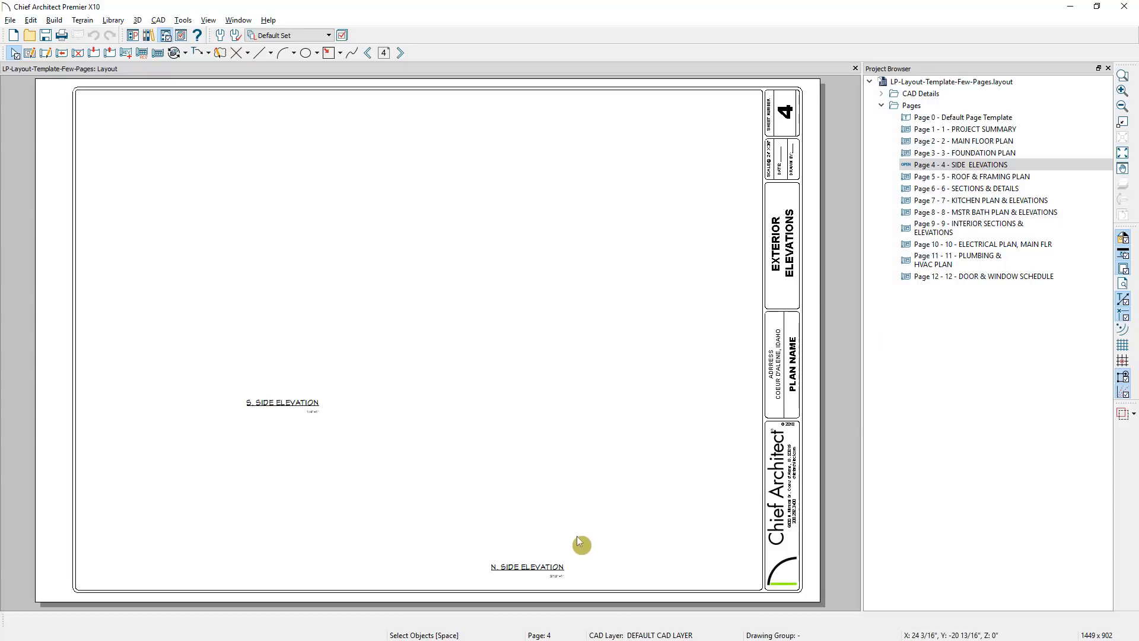
scroll(552, 579, up, 2)
scroll(568, 579, up, 1)
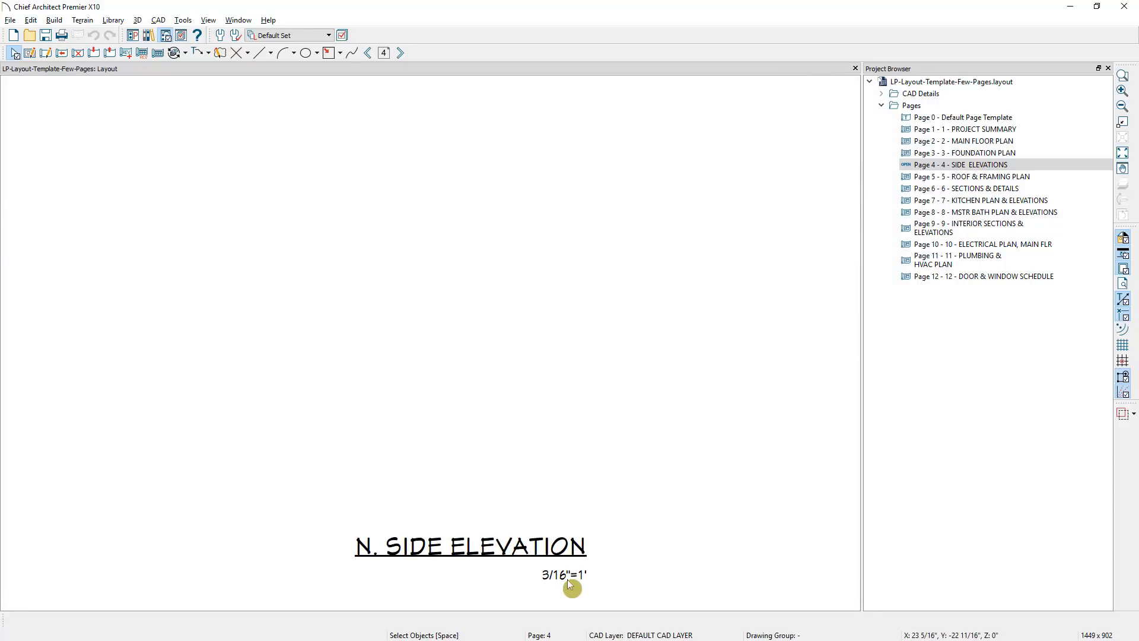
scroll(568, 579, down, 3)
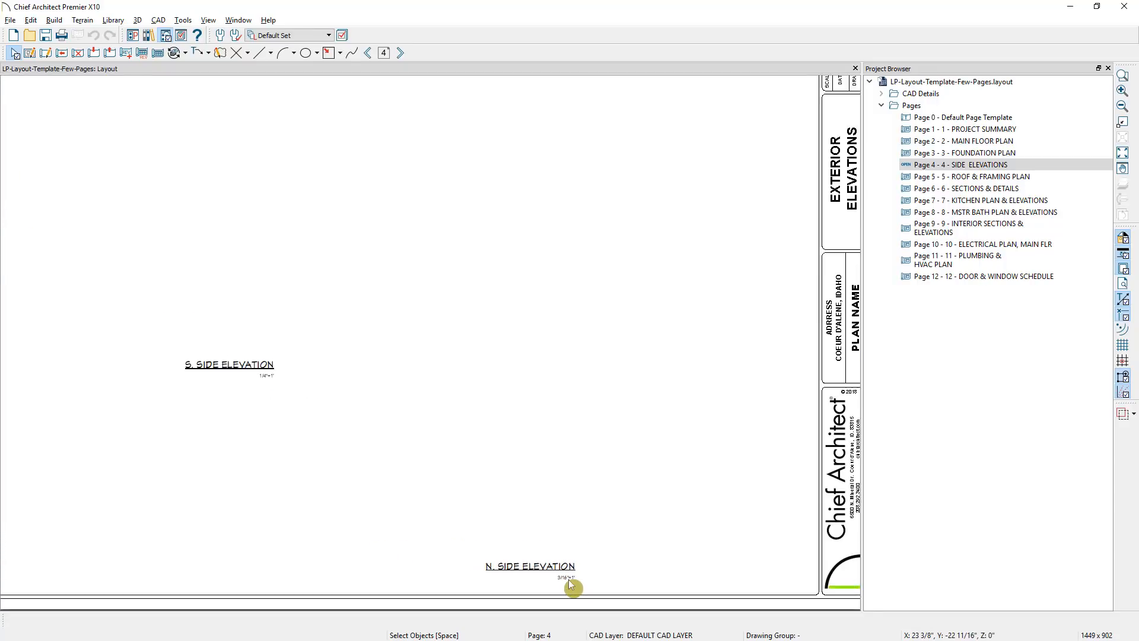
scroll(569, 582, down, 1)
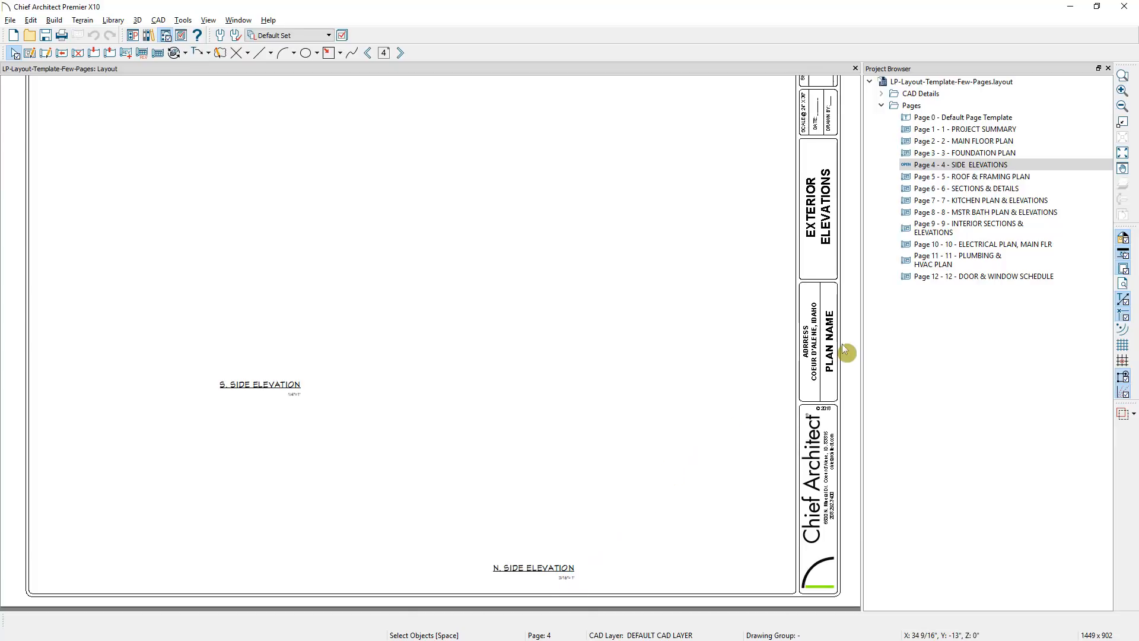
double_click(999, 201)
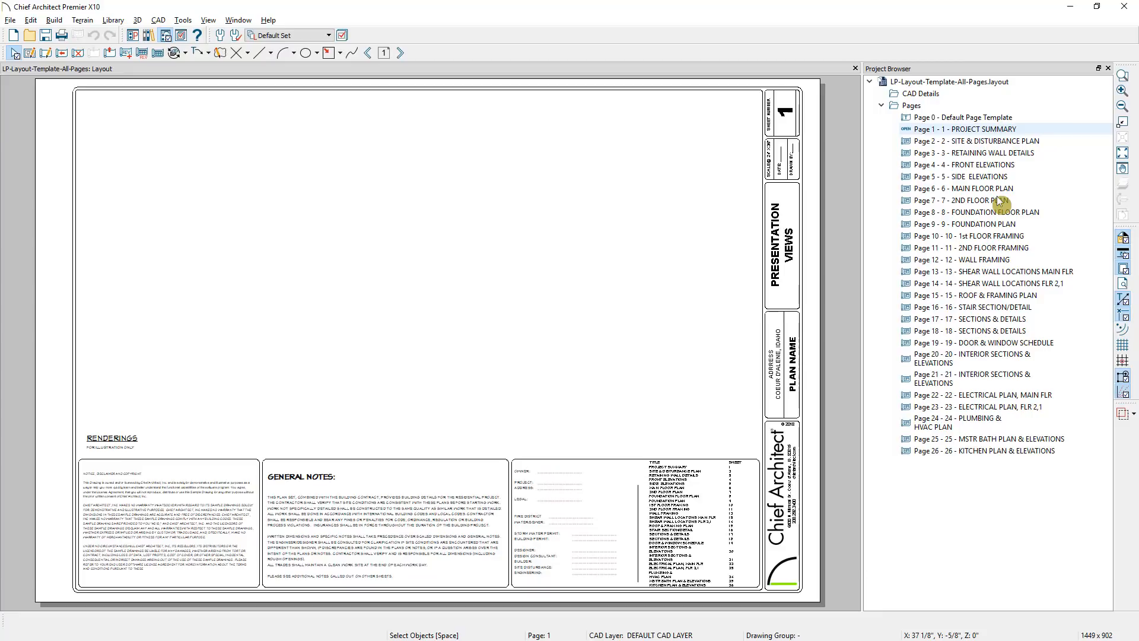
- Open page 13, Shear Wall Locations Main Flr, in the all-pages layout template
click(910, 271)
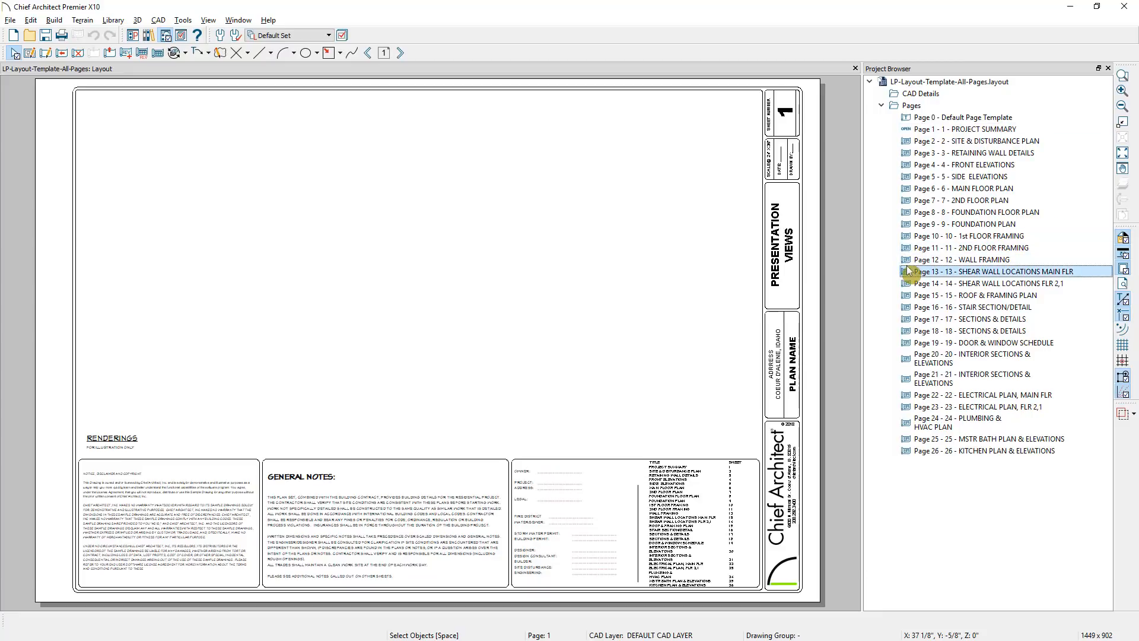
double_click(910, 272)
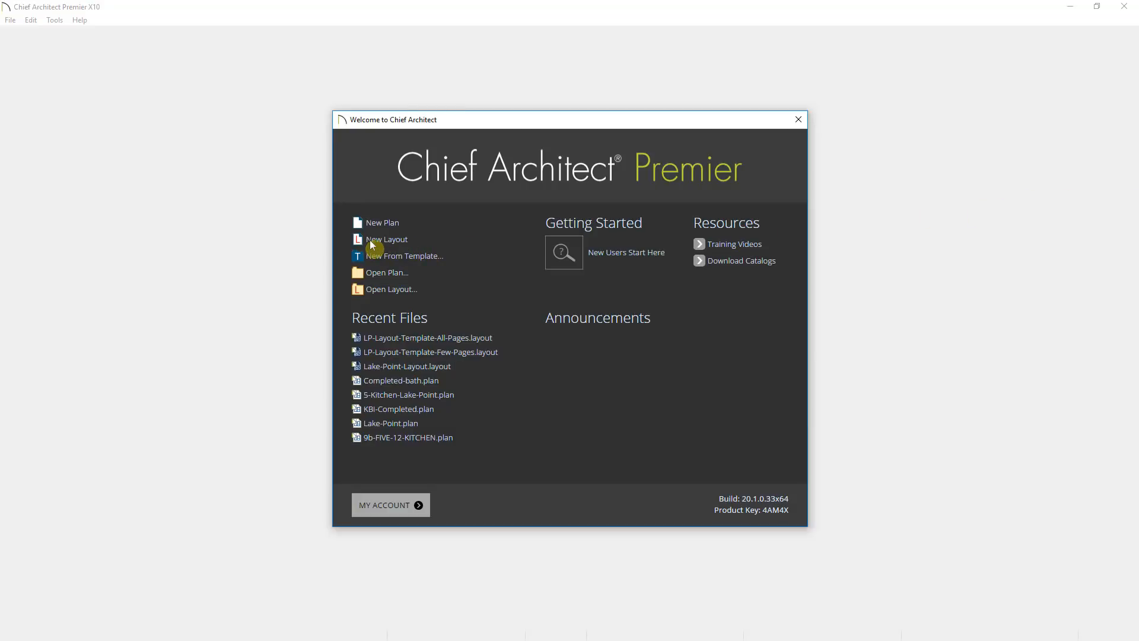
- Create a new layout based on the default layout template
click(416, 242)
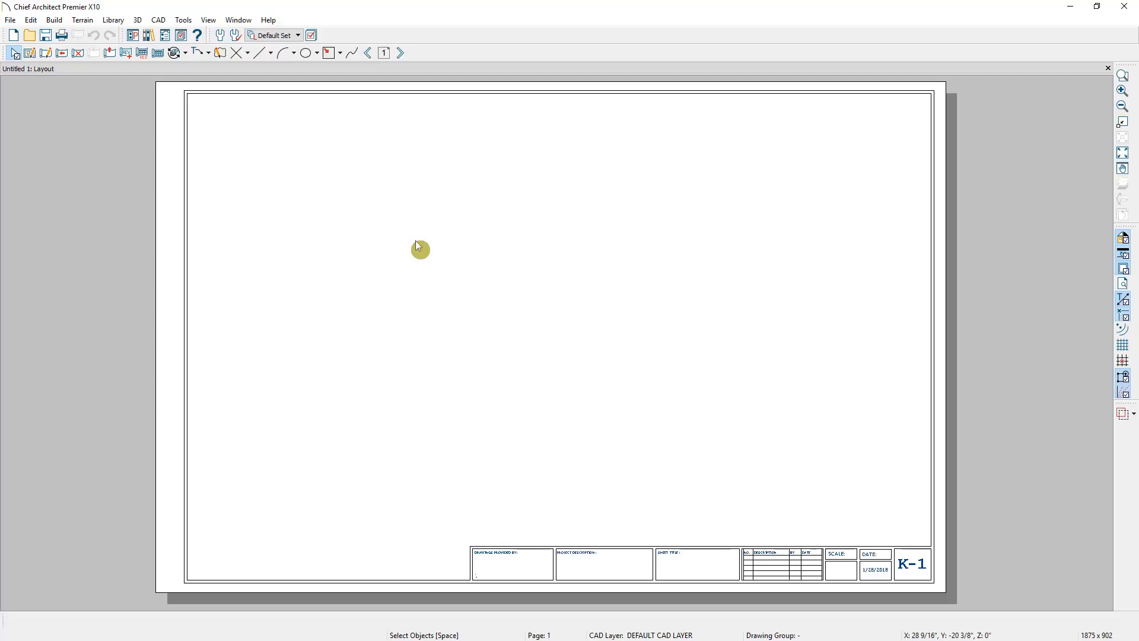
- Check the default layout template in the New Plans preferences and browse the Imperial Layouts folder inside Layout Borders
click(31, 21)
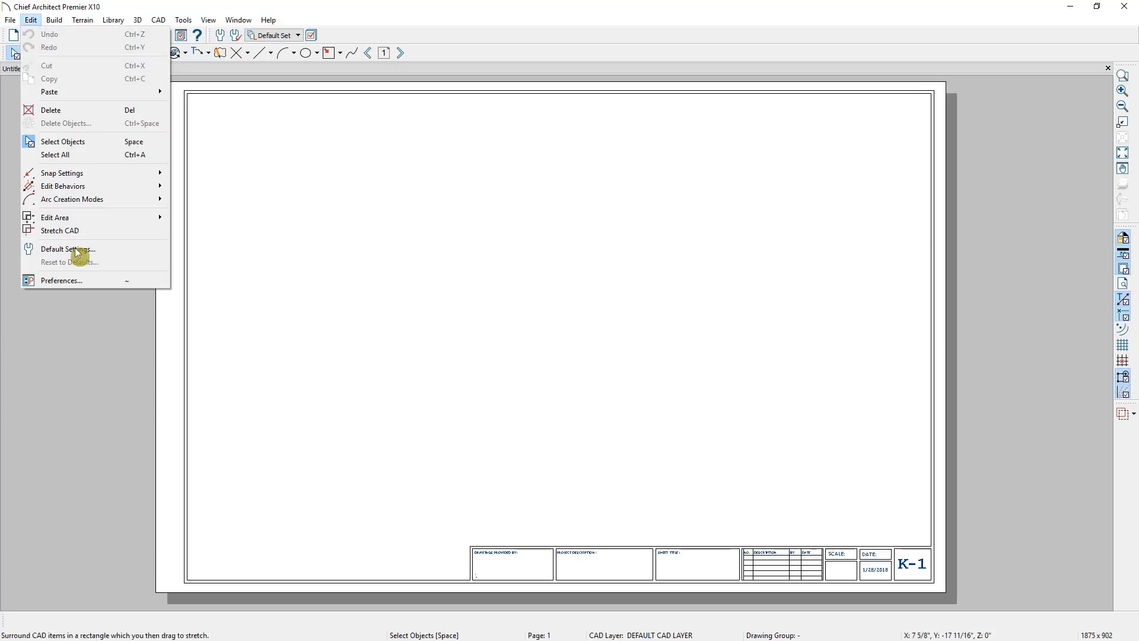
click(95, 287)
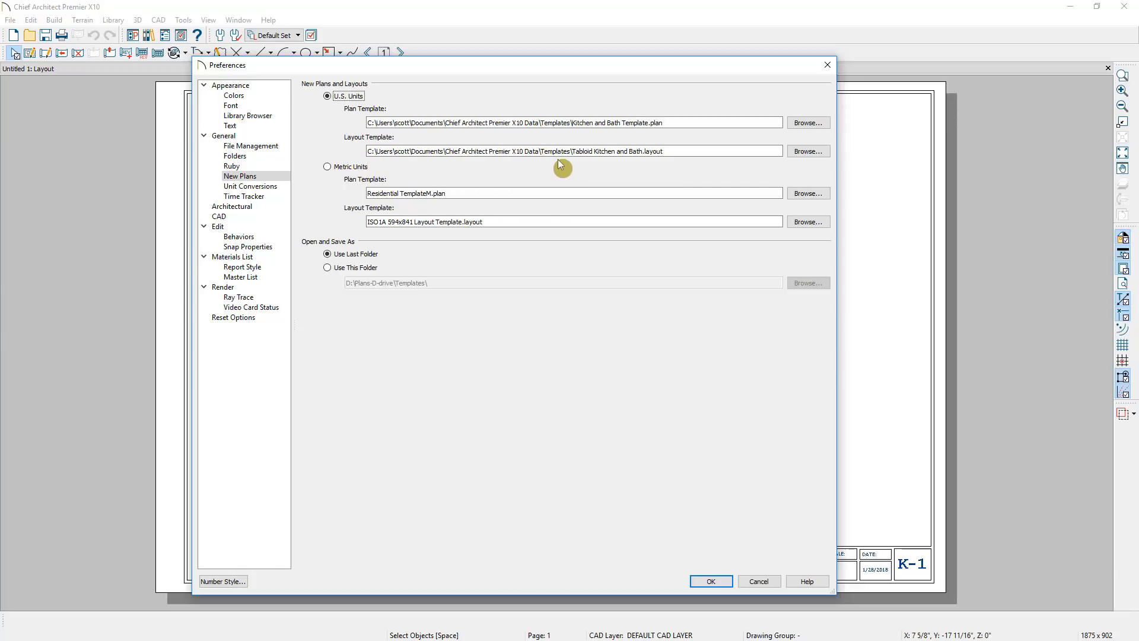
click(811, 152)
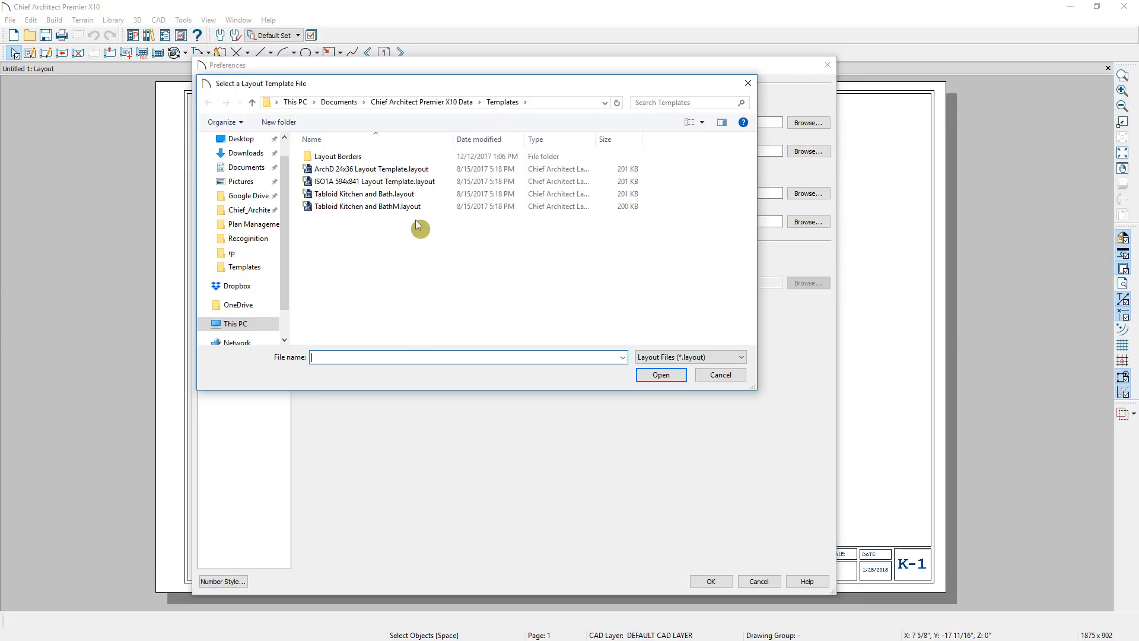
double_click(403, 159)
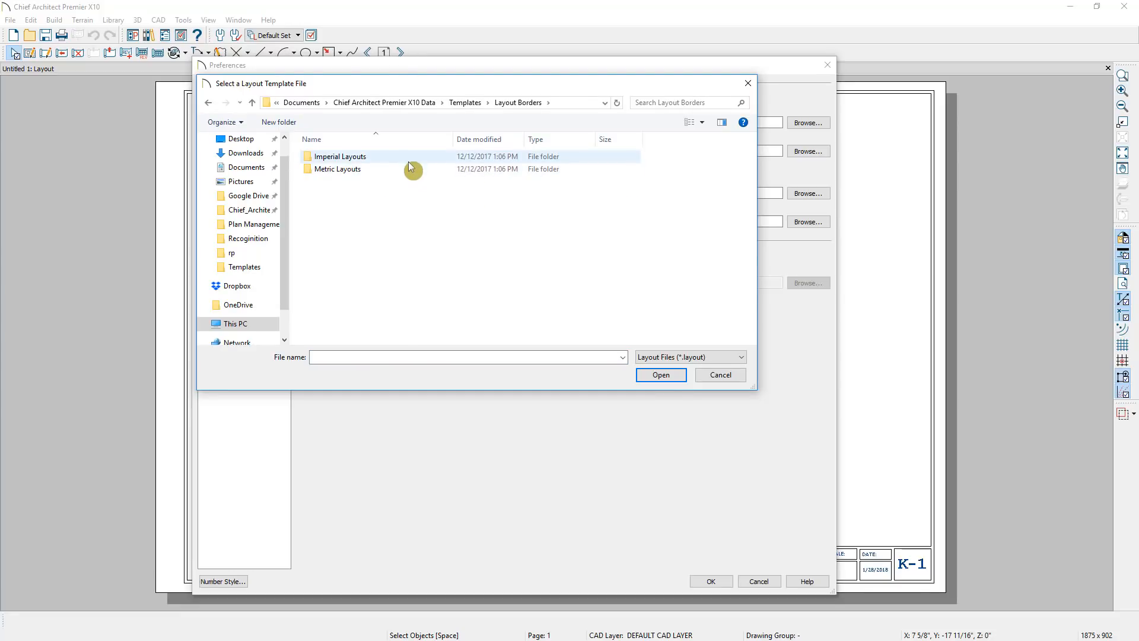
double_click(409, 160)
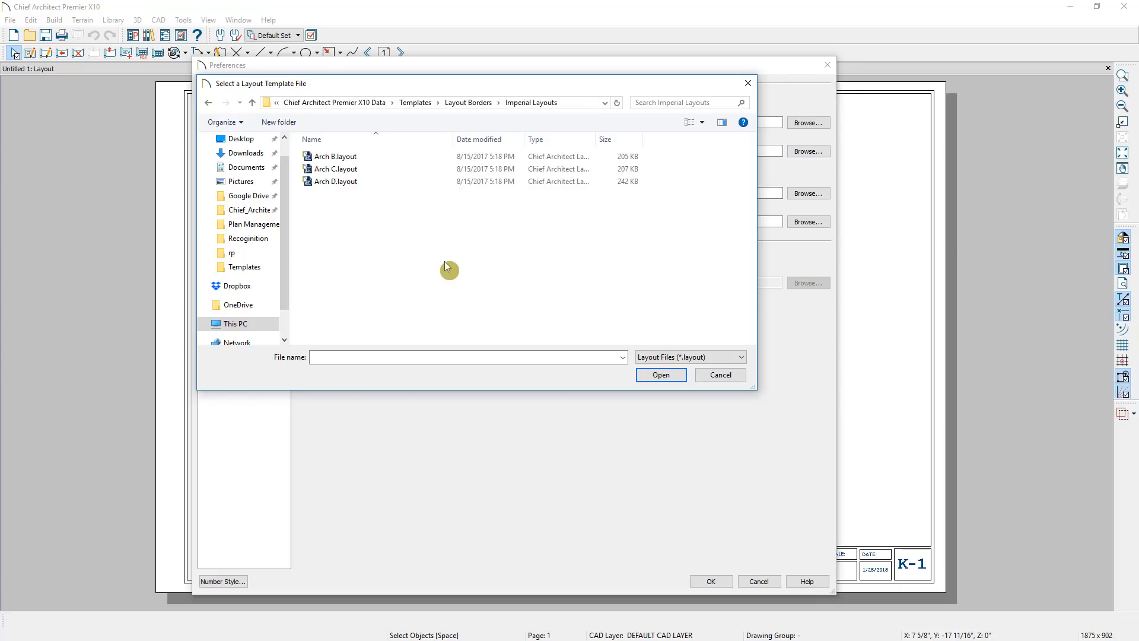
key(Escape)
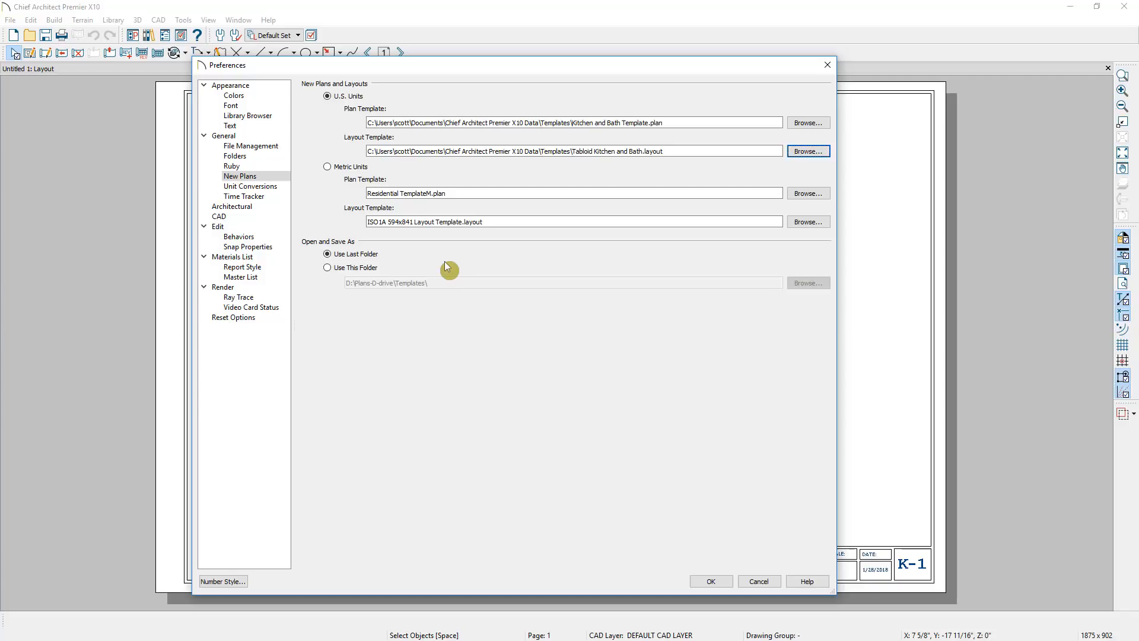
key(Return)
- Show page 0 of the new layout and save the layout as a template named my-Template in the Templates folder
click(369, 53)
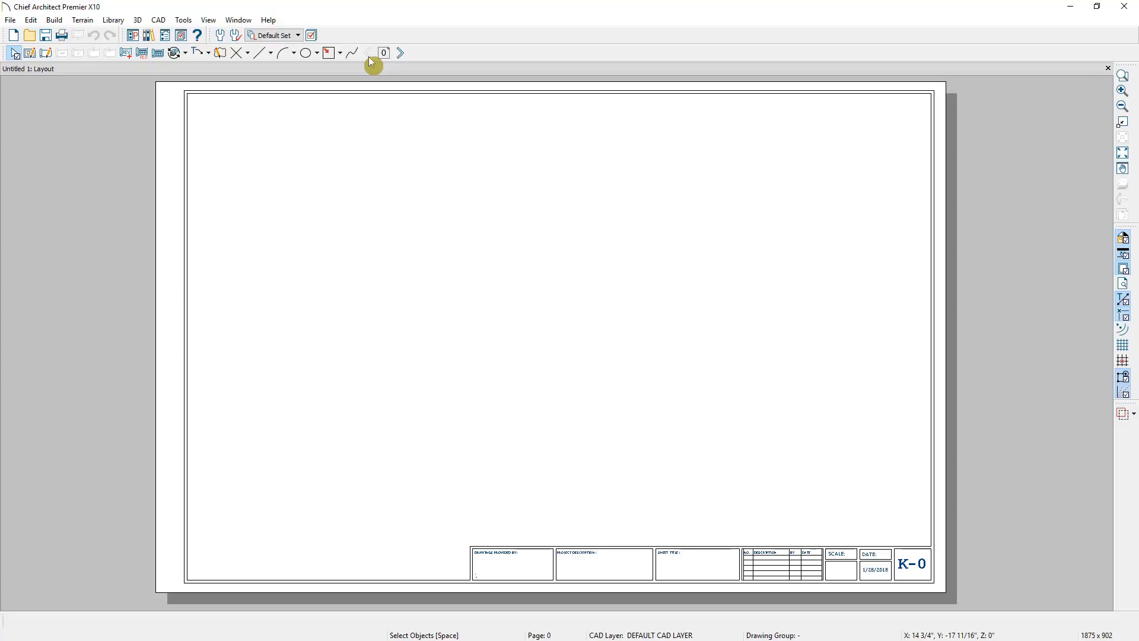
click(10, 20)
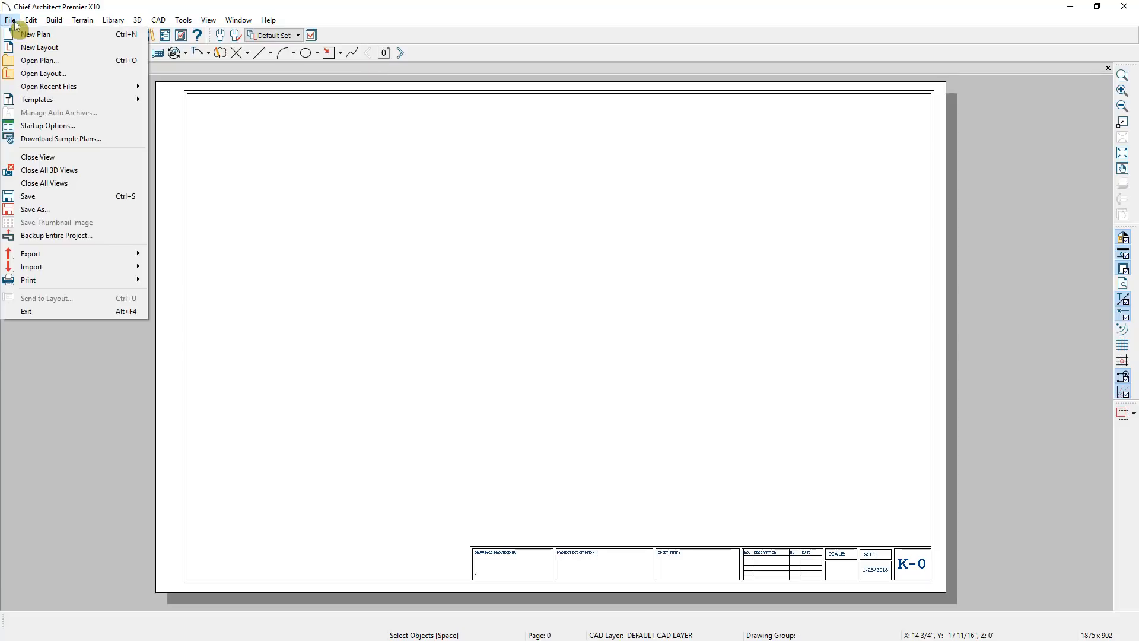
mouse_move(100, 102)
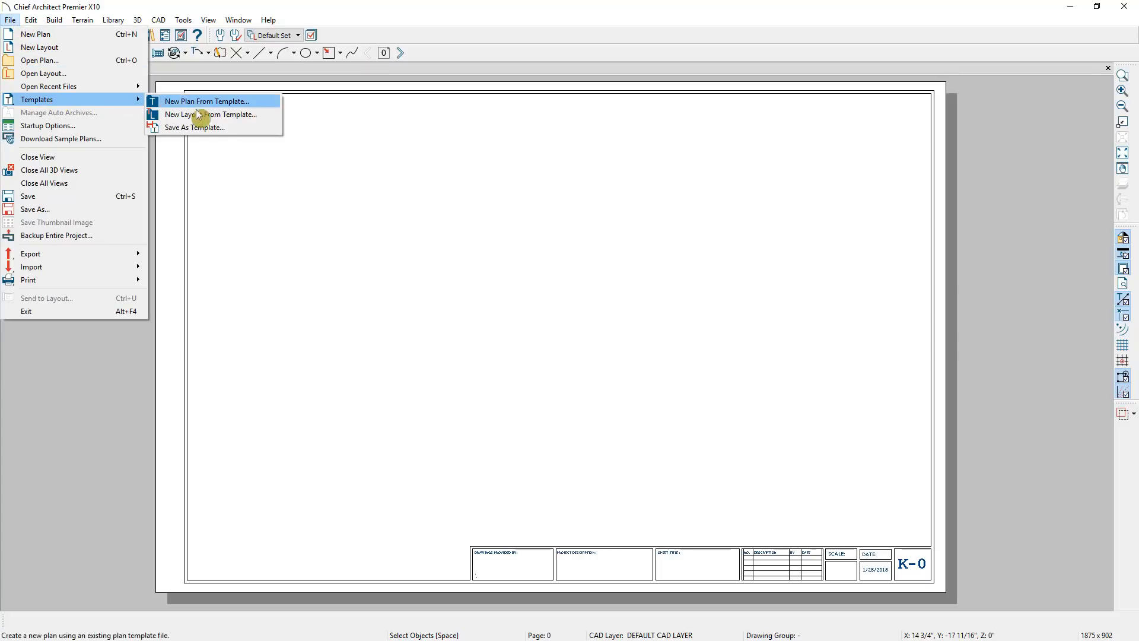
click(240, 127)
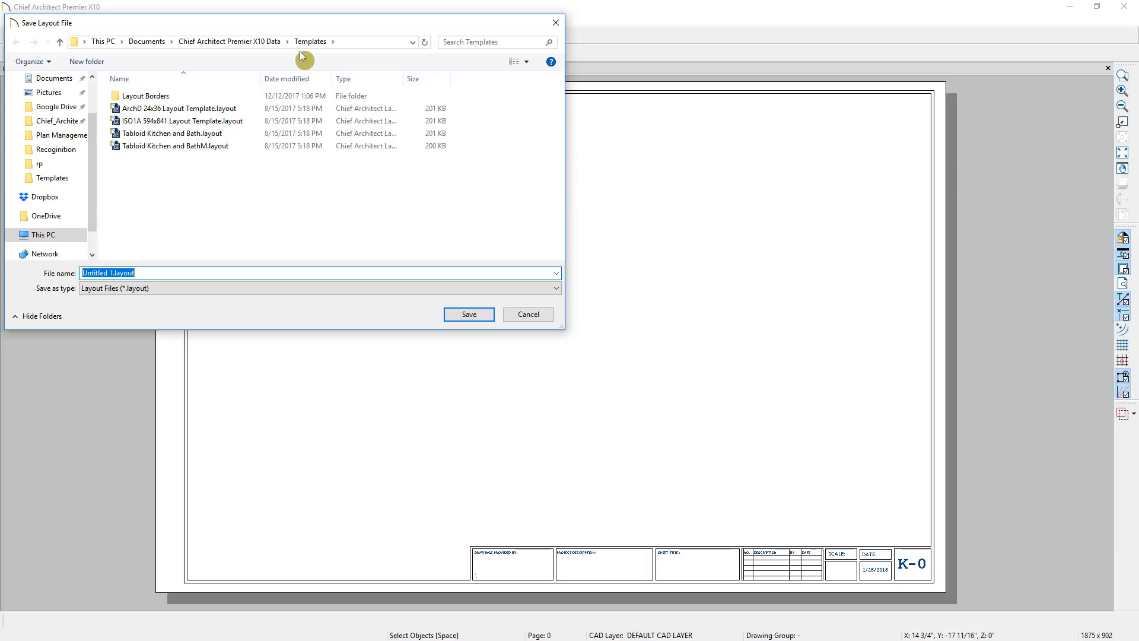
text(my-Template)
click(458, 320)
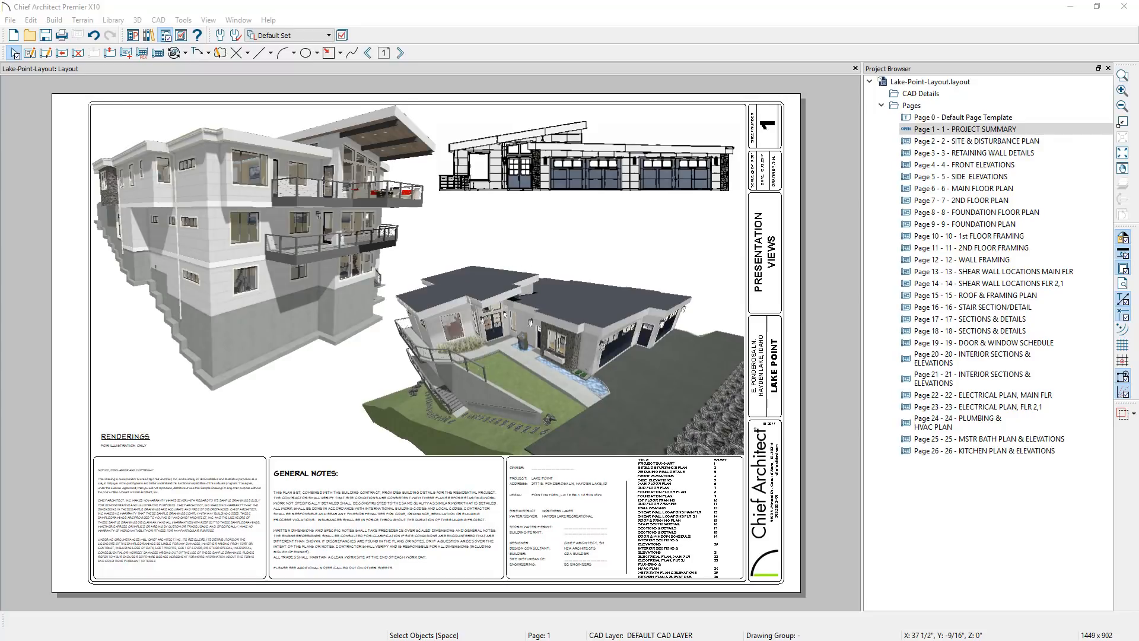
- Delete the two house renderings and the front elevation view from page 1 of the Lake-Point layout
click(597, 348)
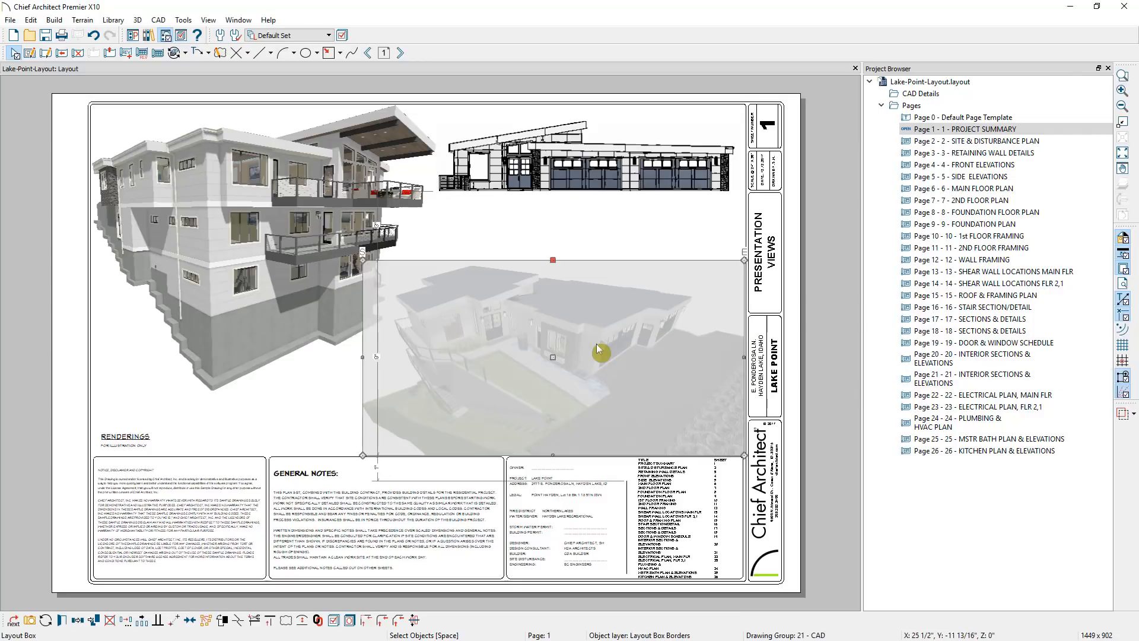
shift+click(304, 247)
shift+click(625, 160)
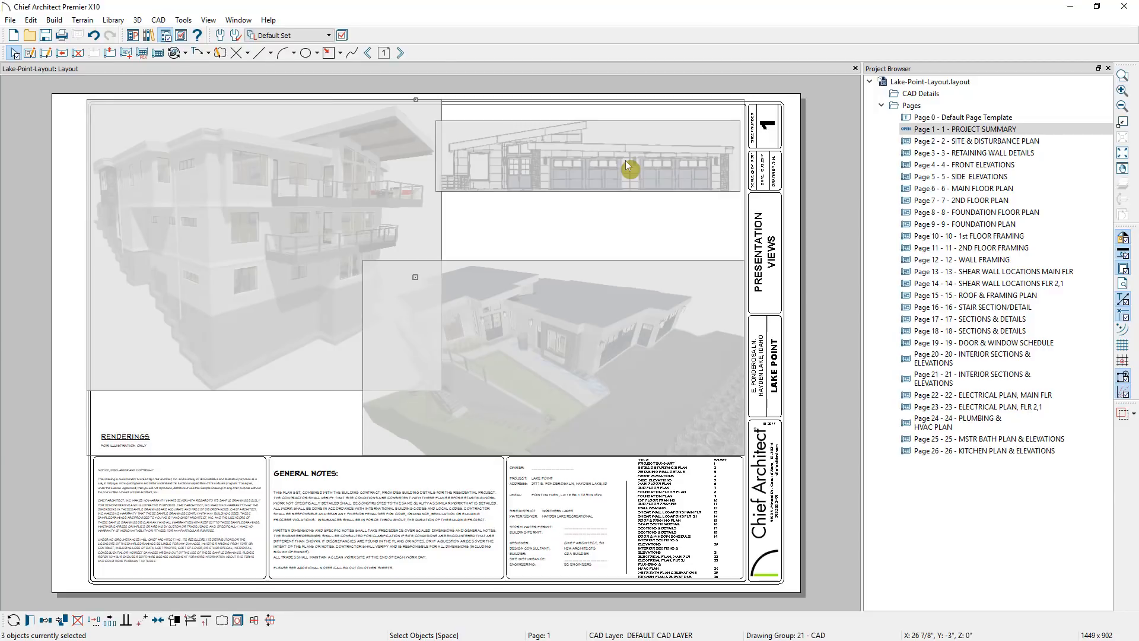
key(Delete)
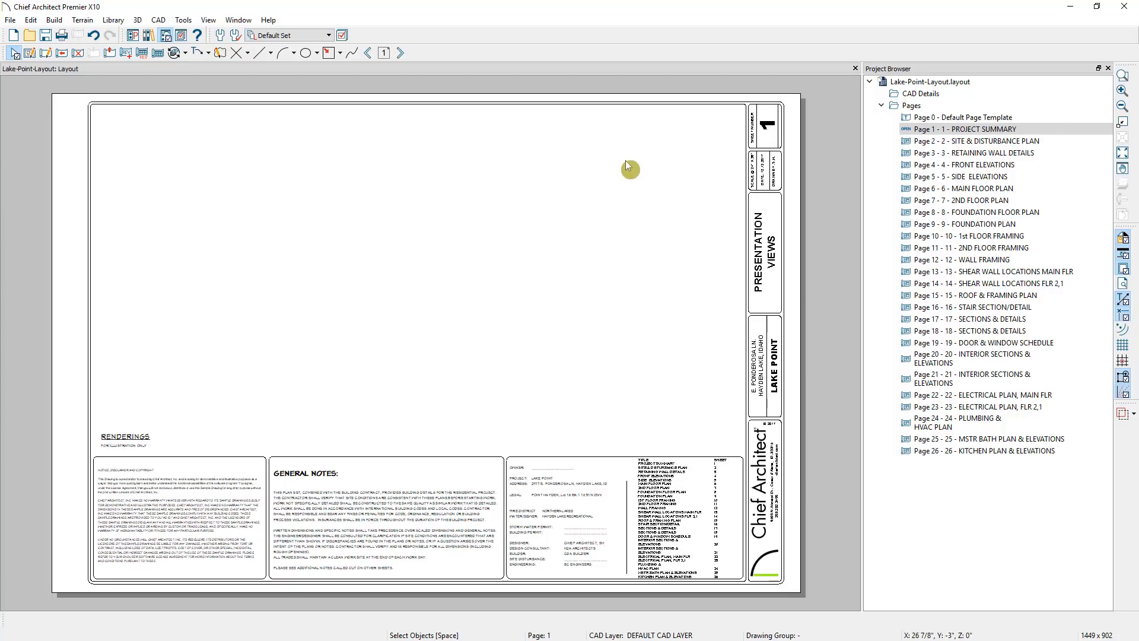
- Show page 0 of the Lake-Point layout and save the layout as a template named my-Layout-Template-All-Pages
click(369, 53)
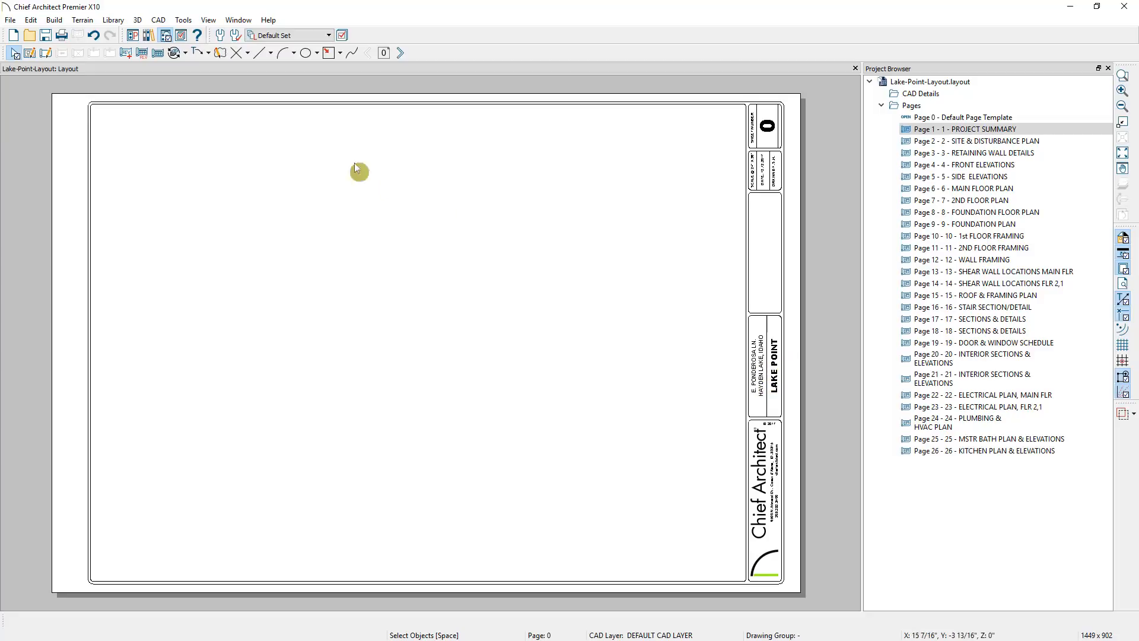
click(12, 20)
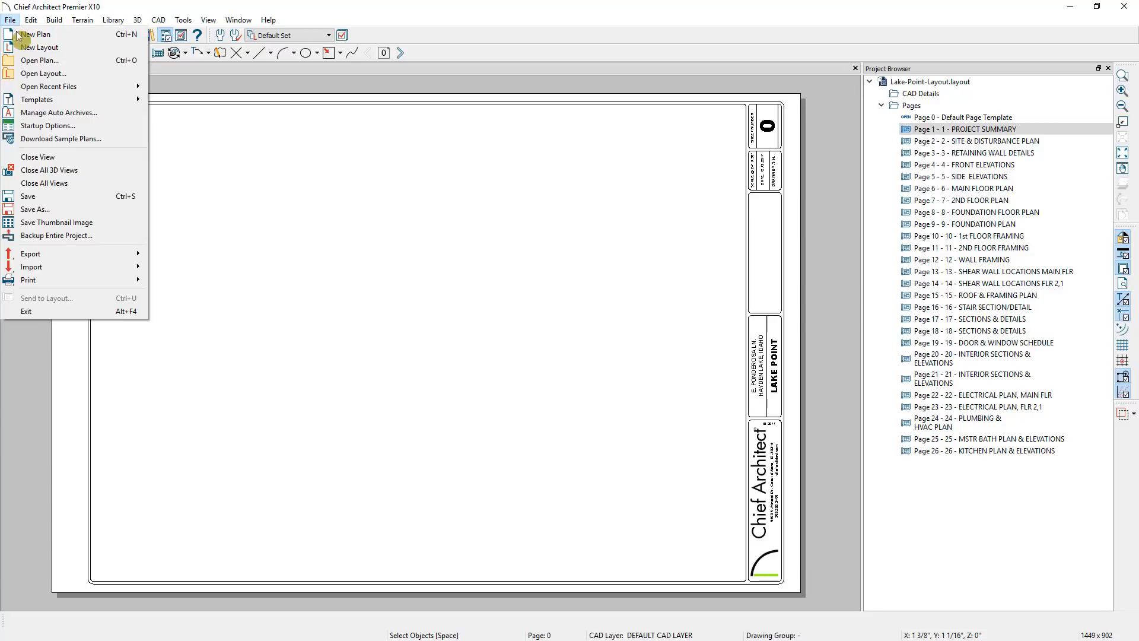
mouse_move(74, 100)
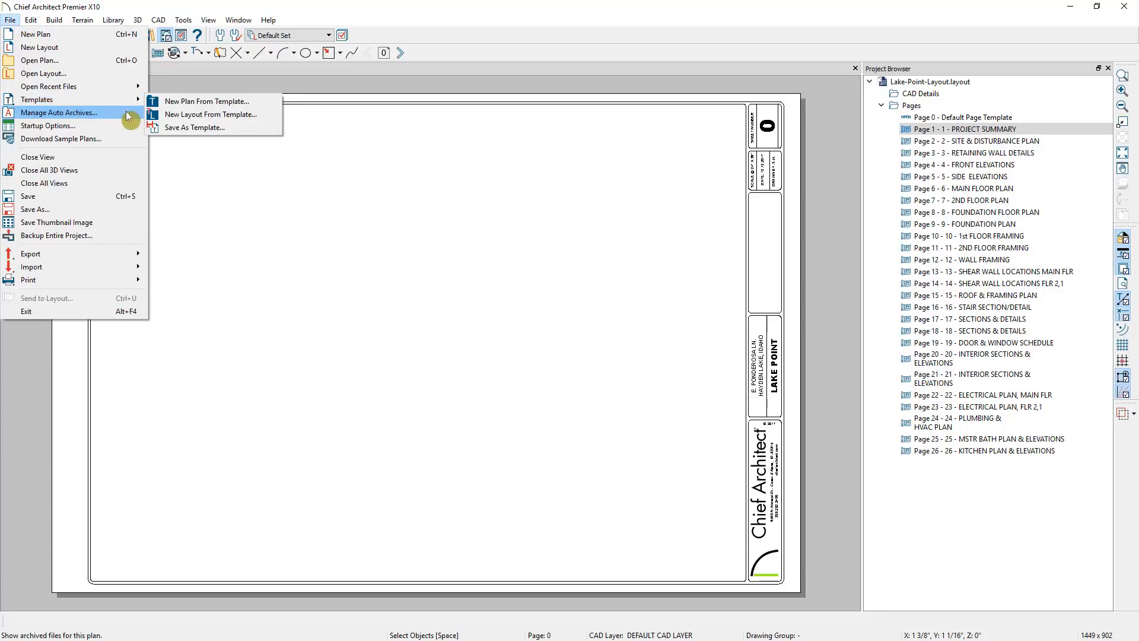
click(189, 128)
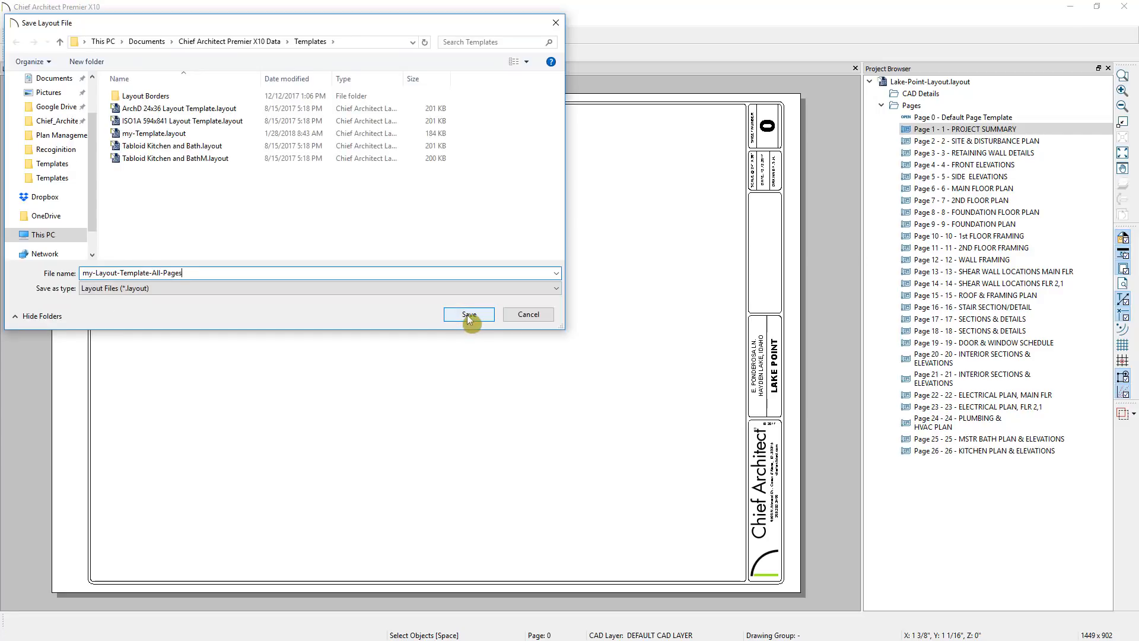
click(467, 315)
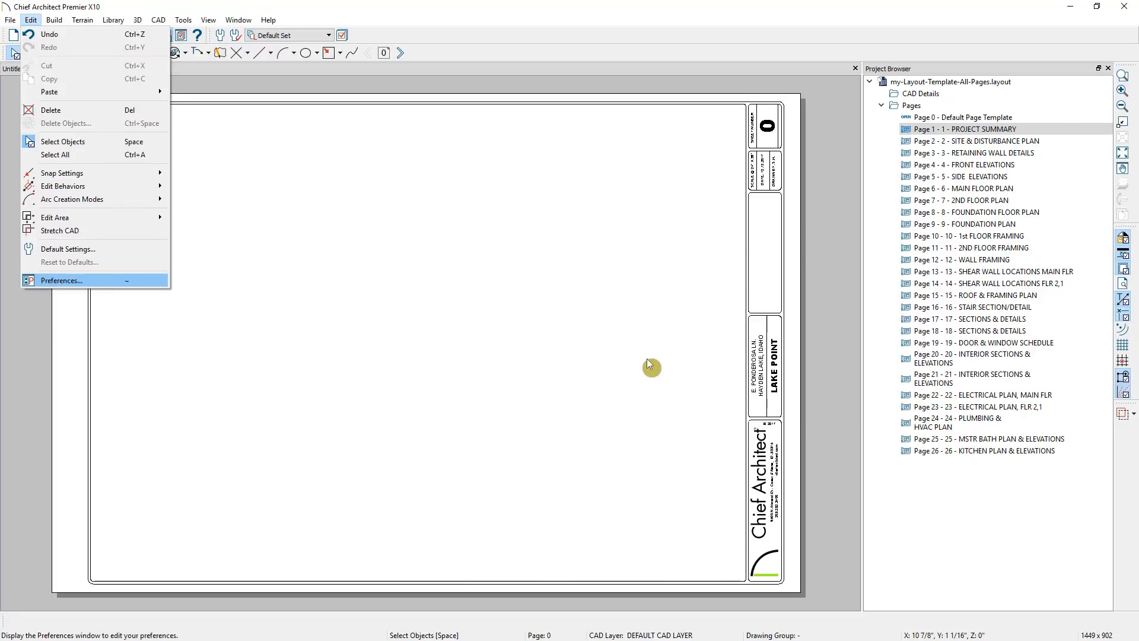
- Open the program preferences and confirm the settings
key(Return)
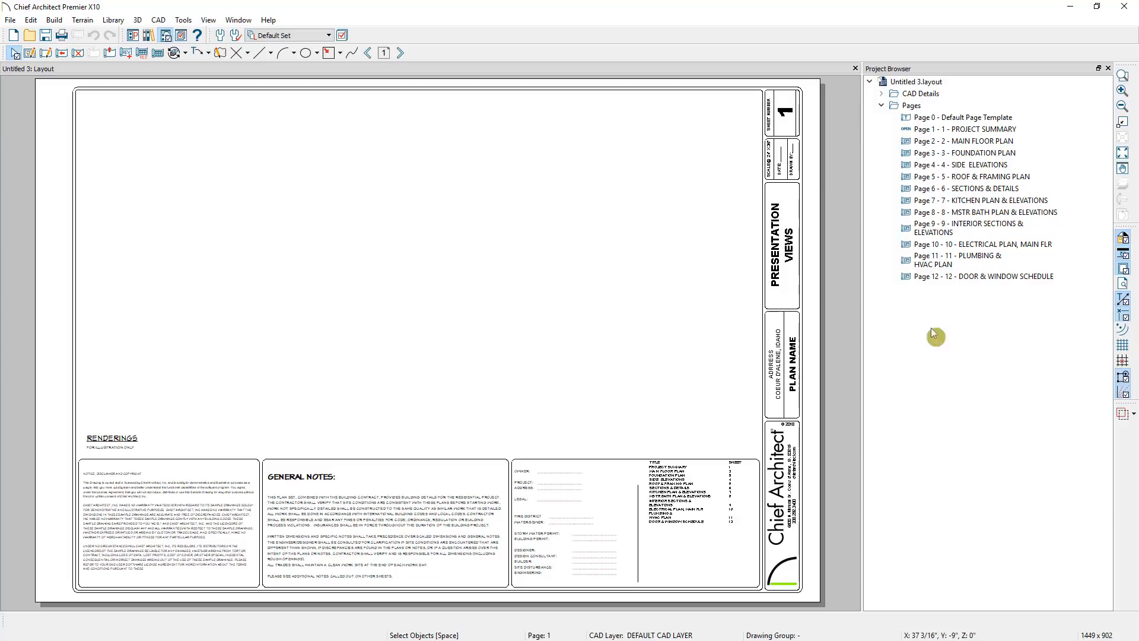
- Review the main floor plan, side elevations and sections and details pages of the new layout
double_click(978, 140)
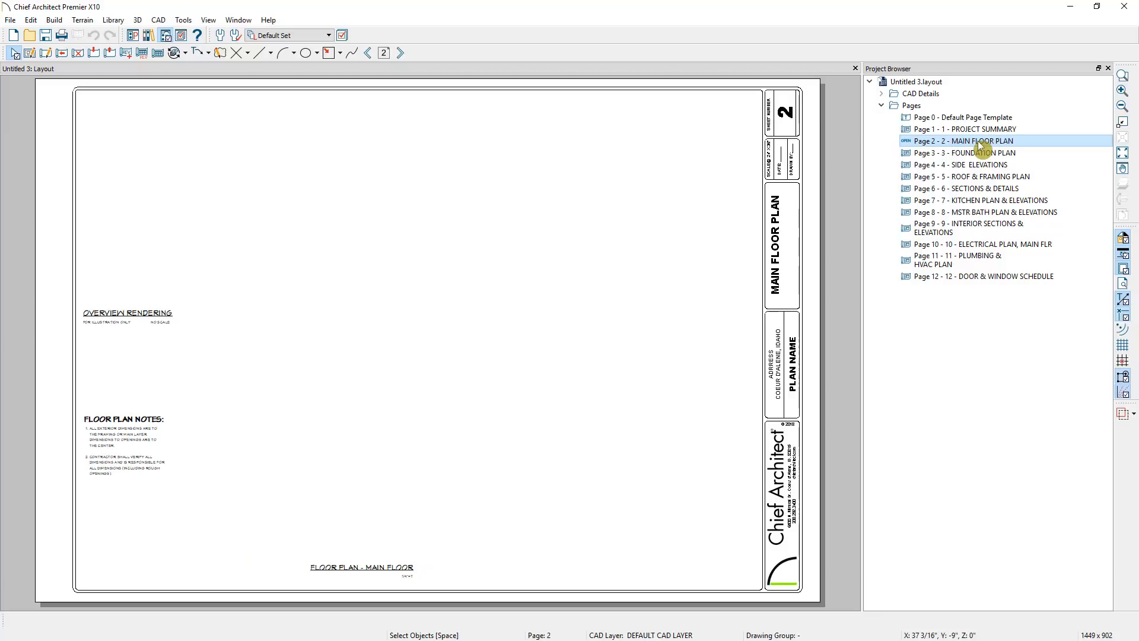
double_click(995, 165)
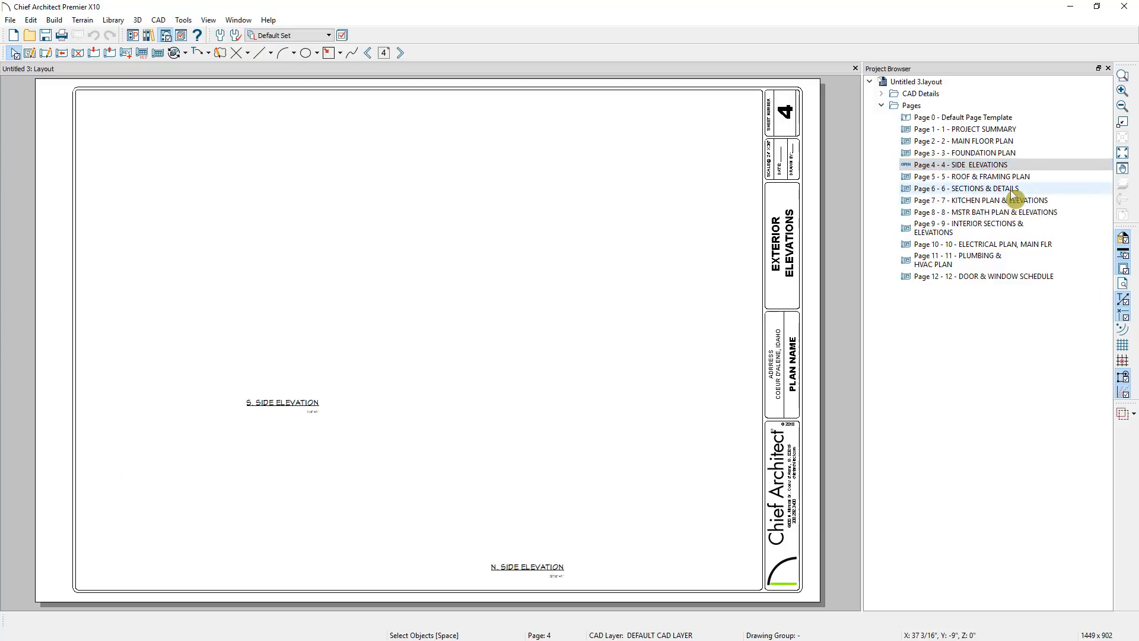
double_click(1006, 188)
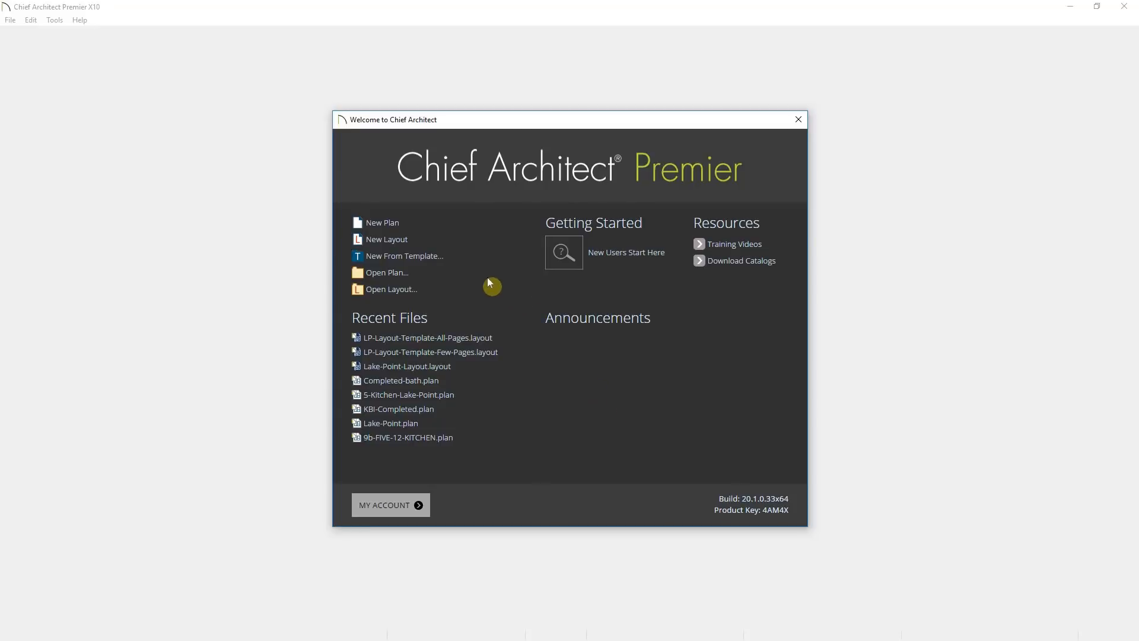
- Create a new plan and review the wall types available in its wall type definitions
click(391, 223)
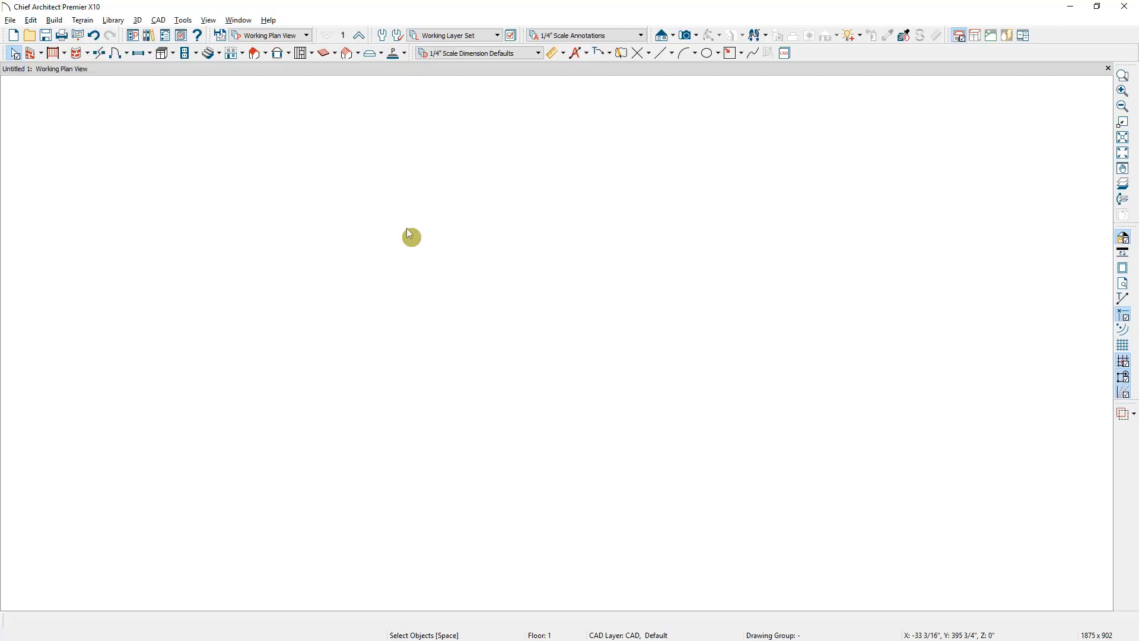
click(55, 20)
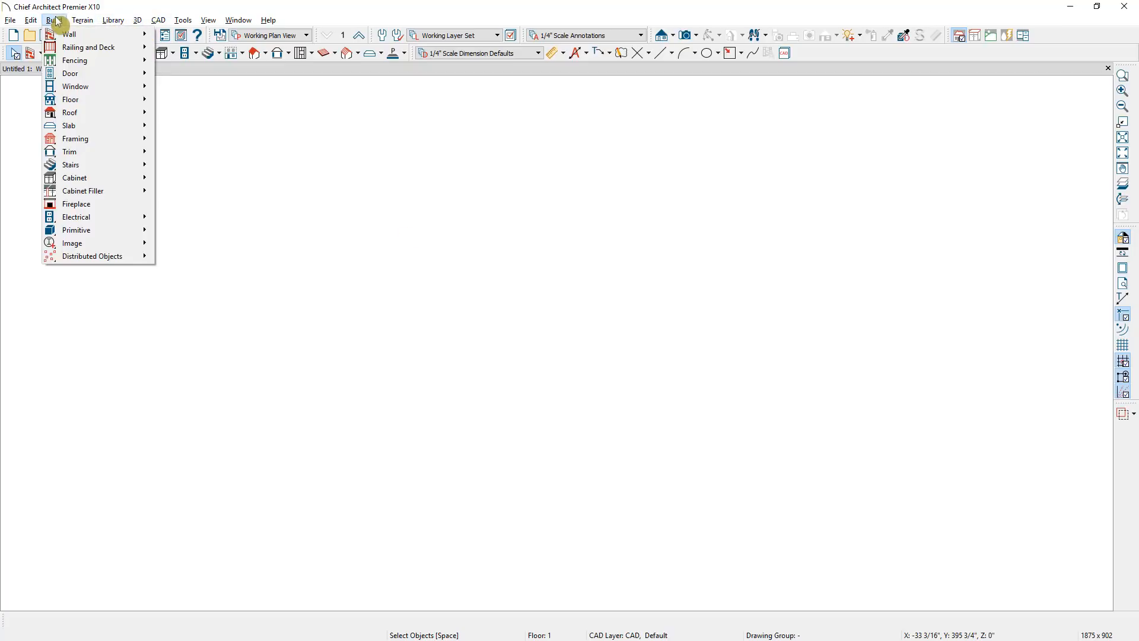
mouse_move(63, 35)
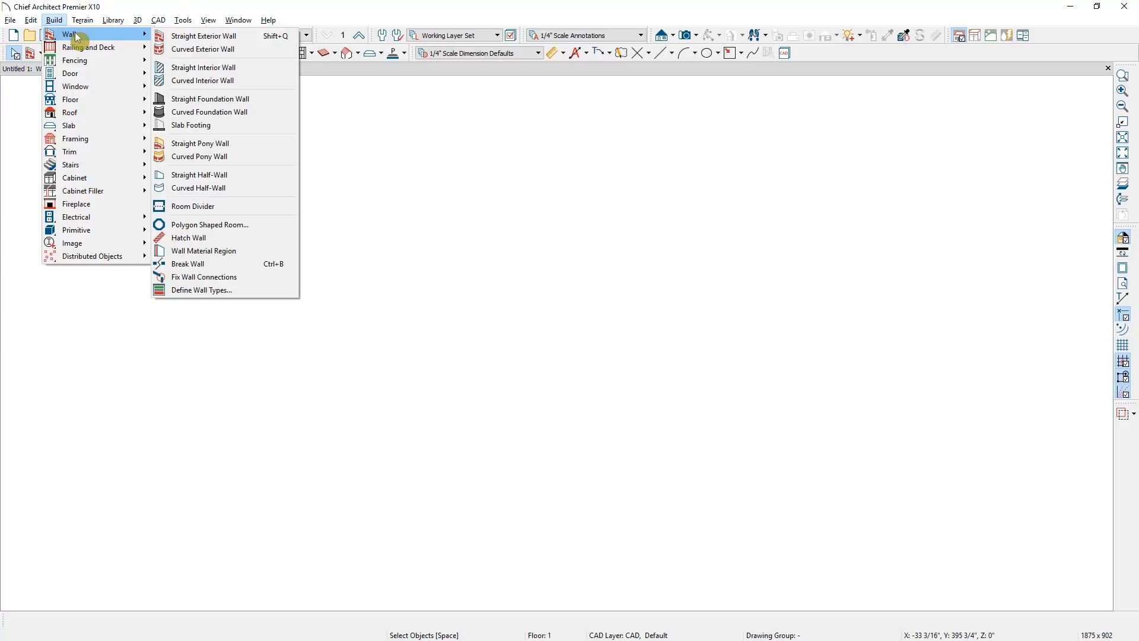
click(212, 291)
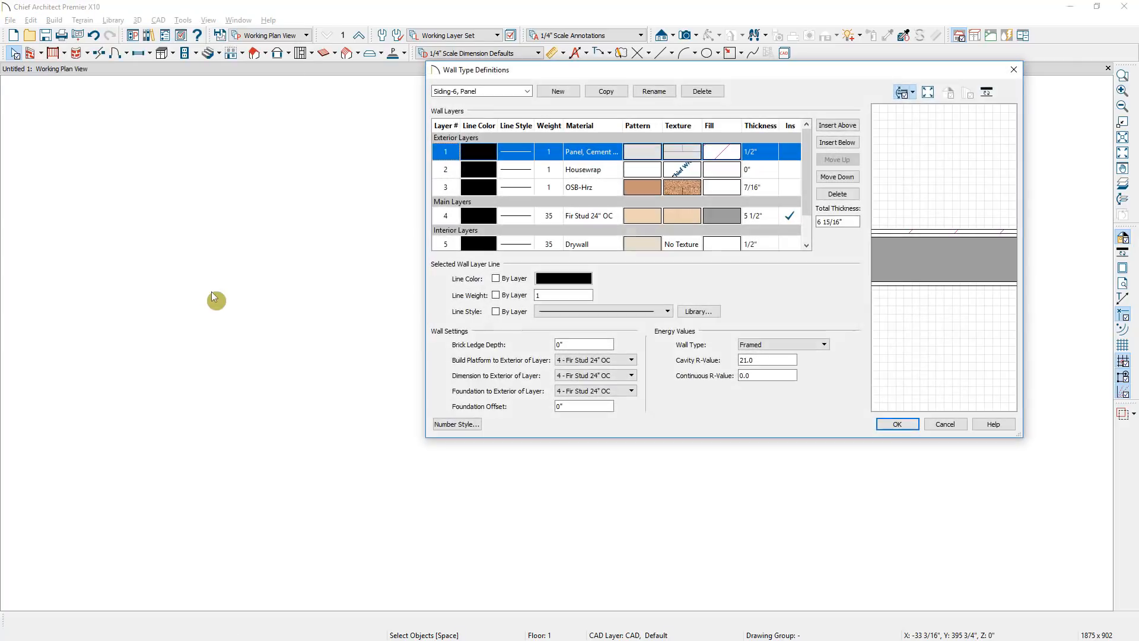
click(527, 91)
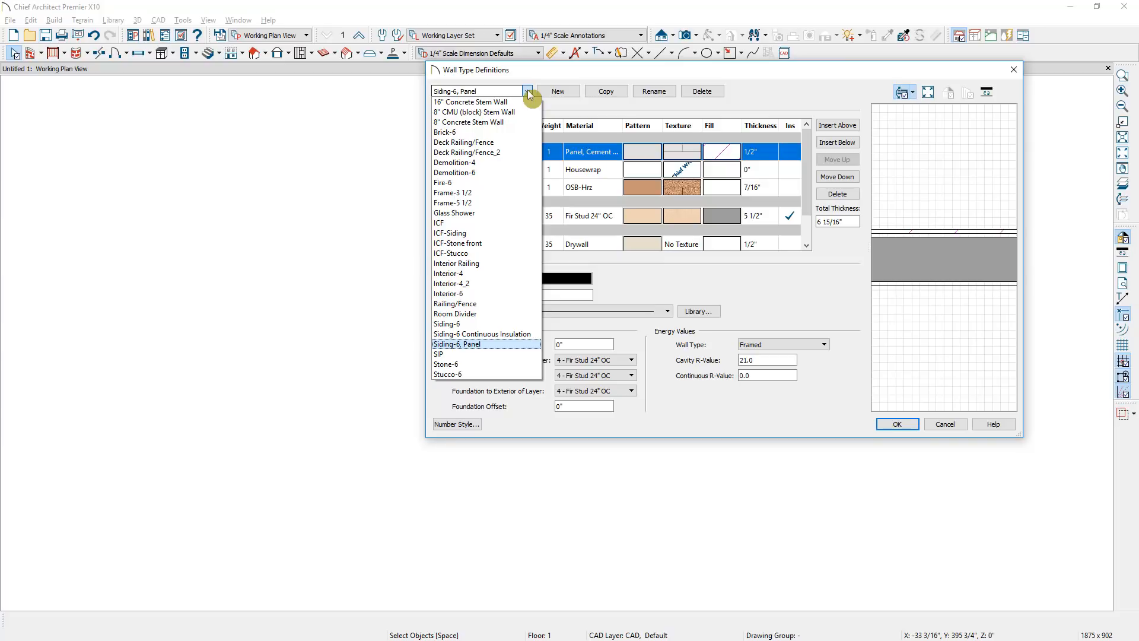
click(545, 86)
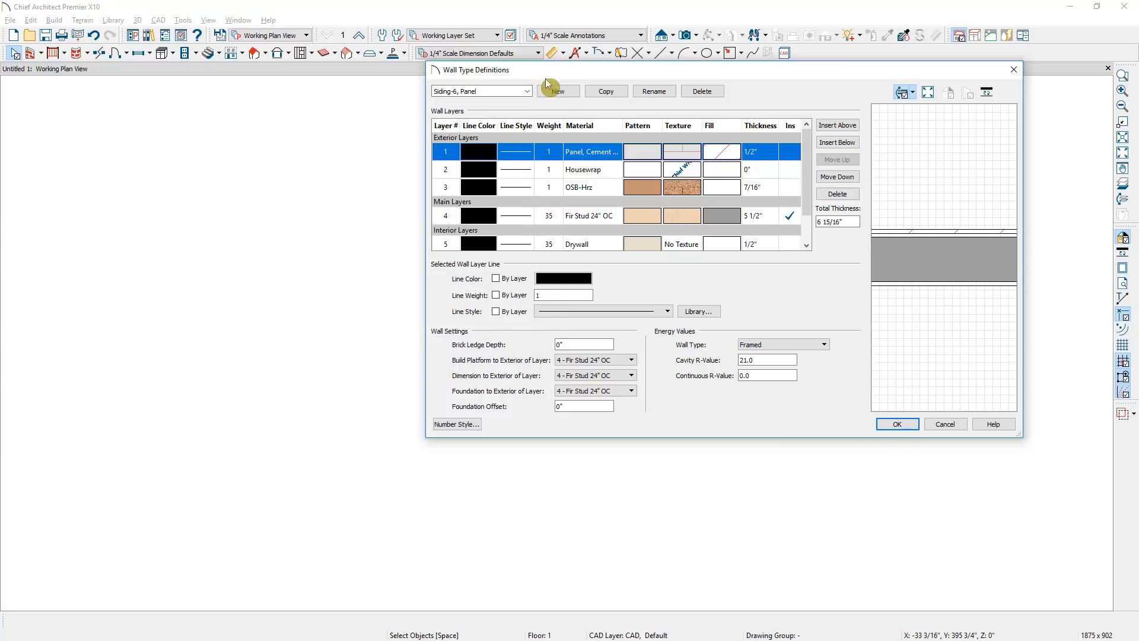
click(913, 423)
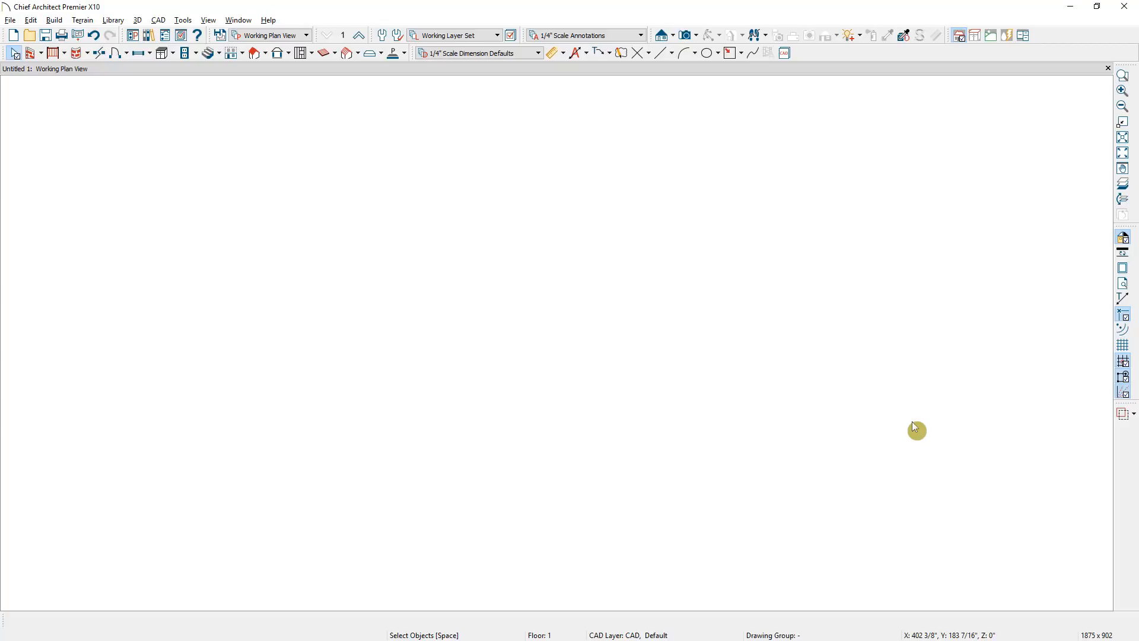
- Open the Window Schedule CAD detail stored in the new plan
click(159, 20)
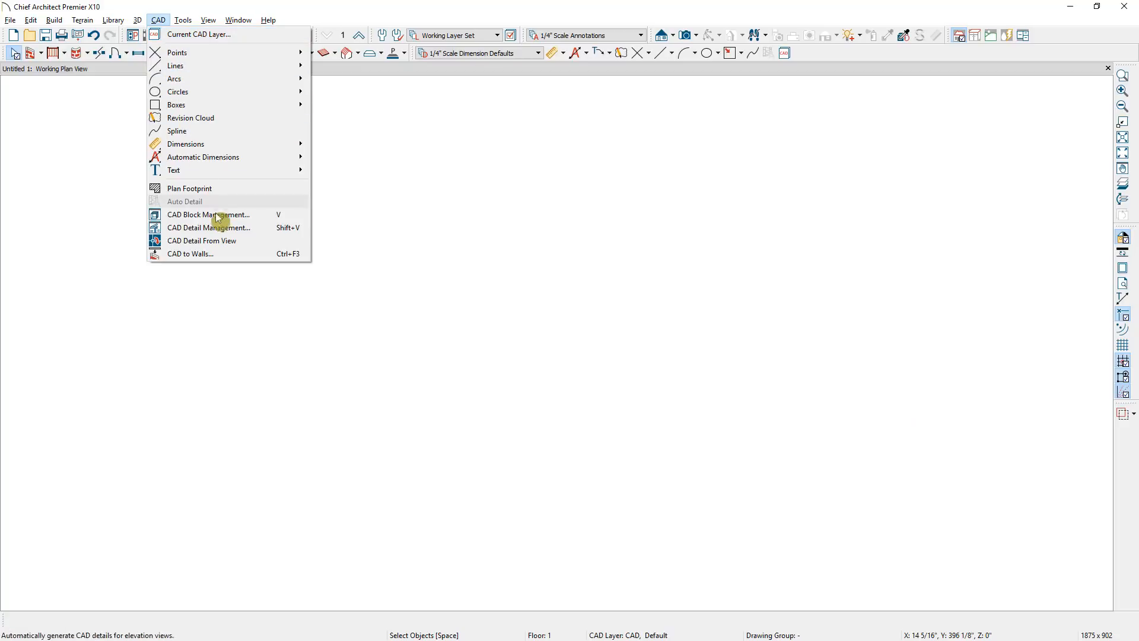
click(235, 228)
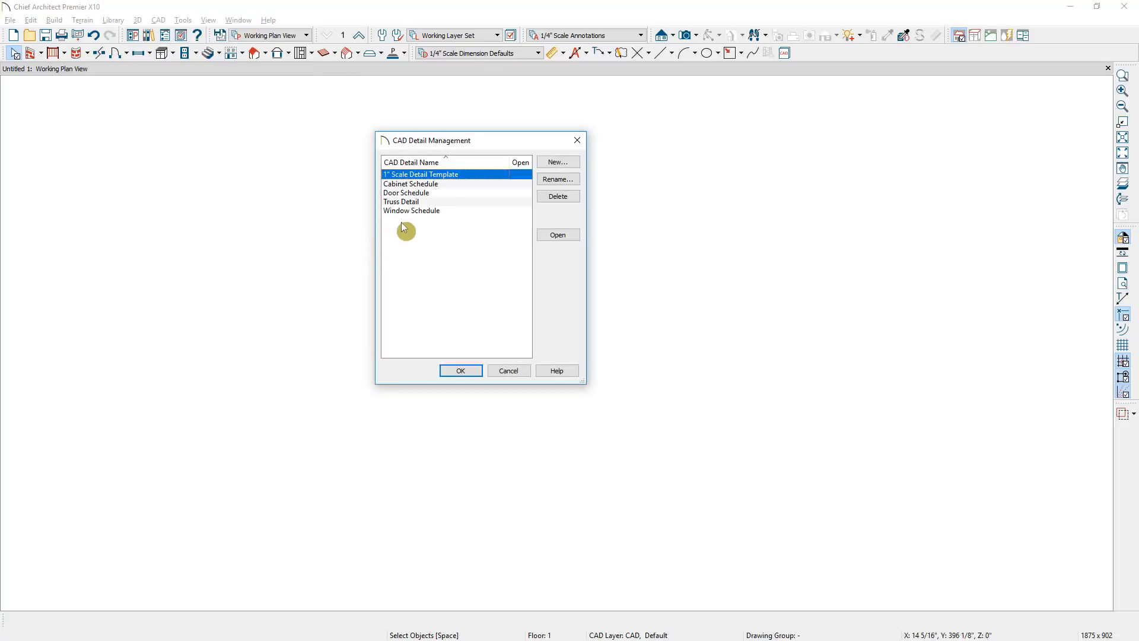
click(443, 211)
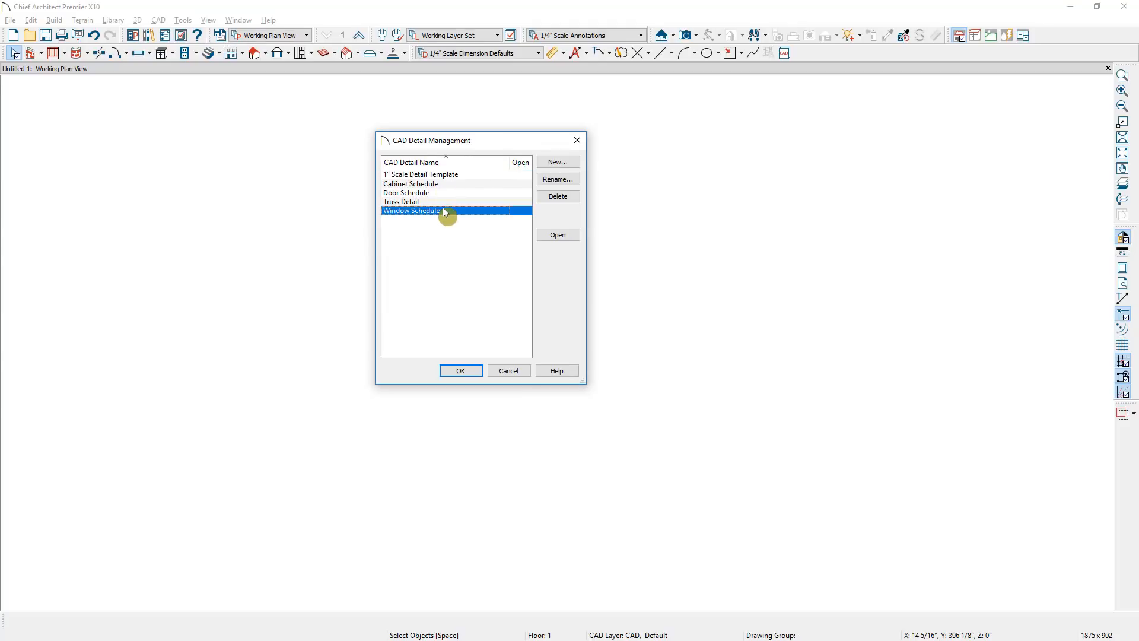
click(560, 236)
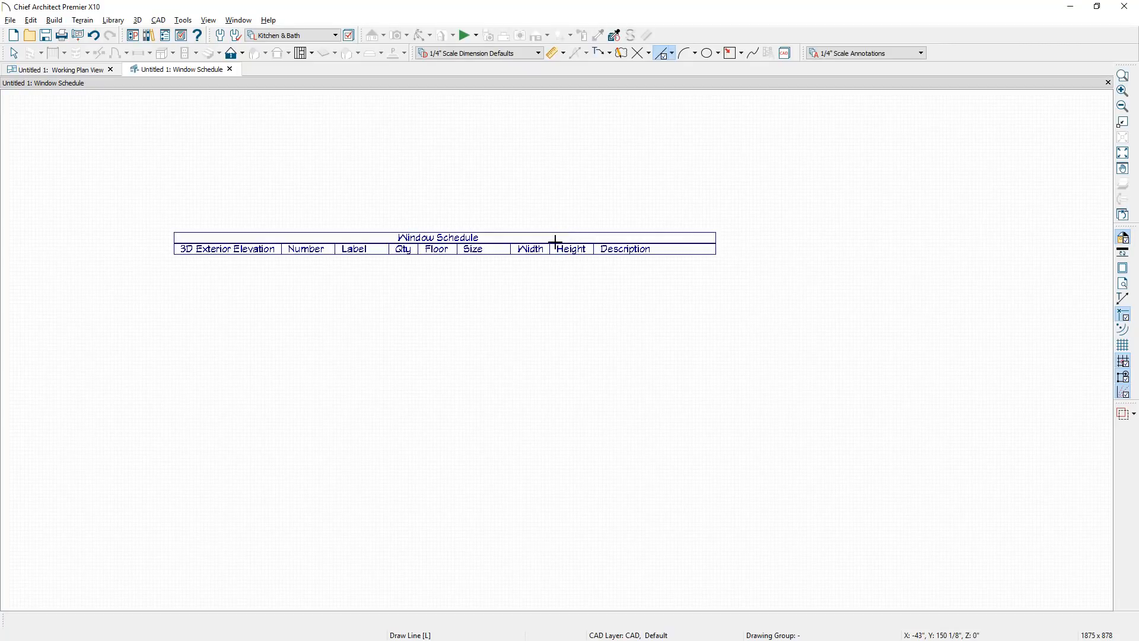
double_click(555, 240)
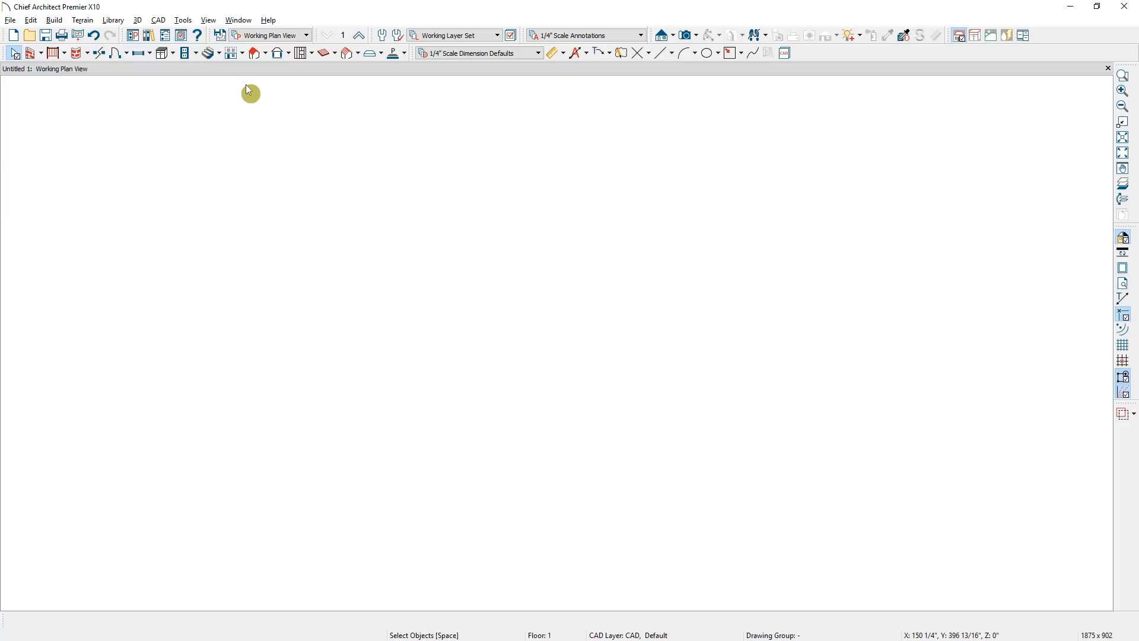
- Review the layer sets and annotation sets available in the new plan
click(497, 36)
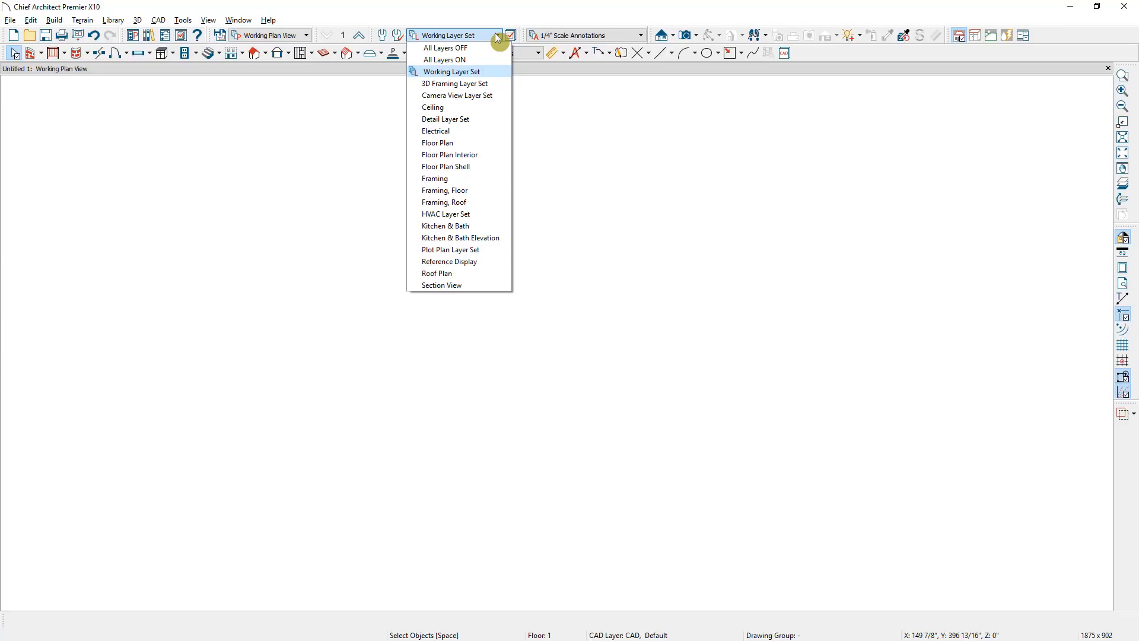
click(568, 37)
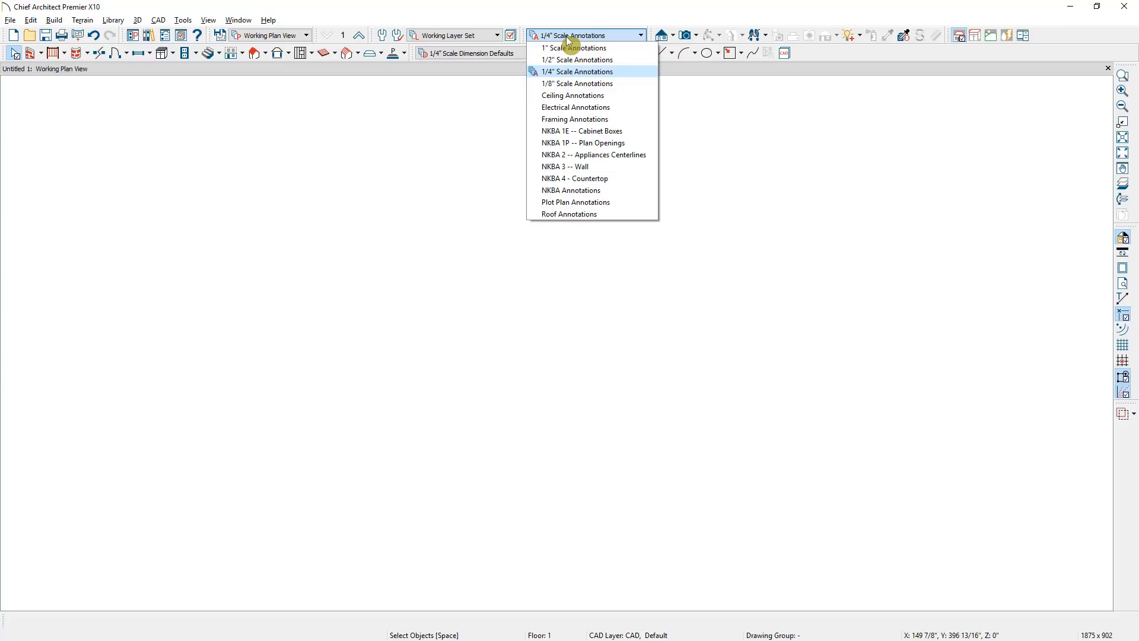
click(813, 139)
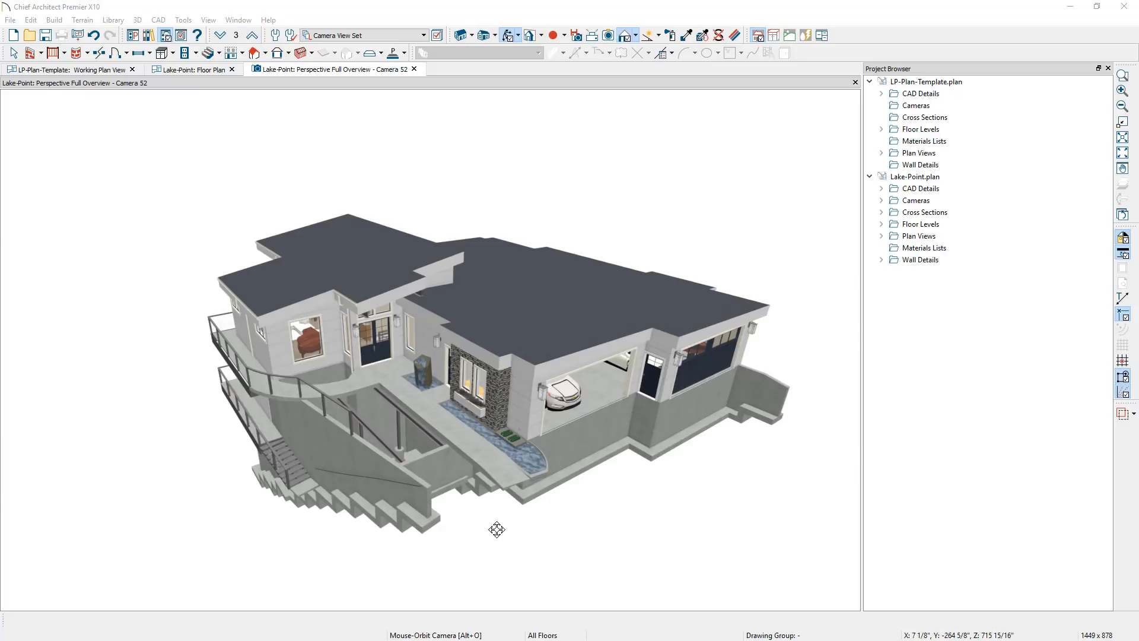
- Orbit around the Lake-Point house model and open the default settings for the current floor
drag(498, 530, 710, 513)
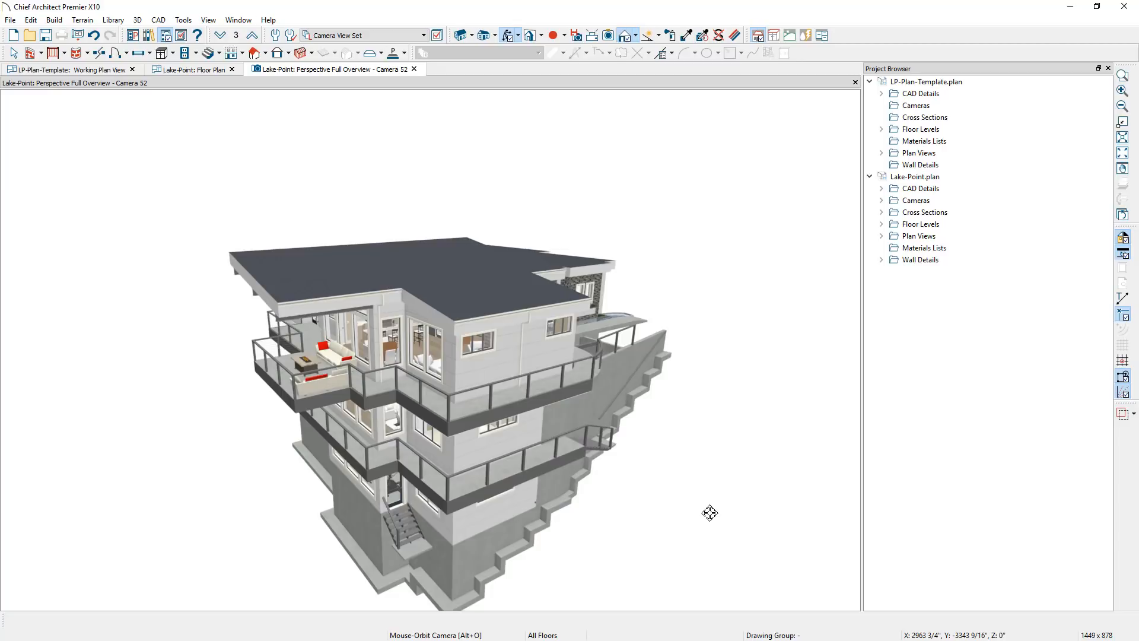
drag(719, 514, 732, 512)
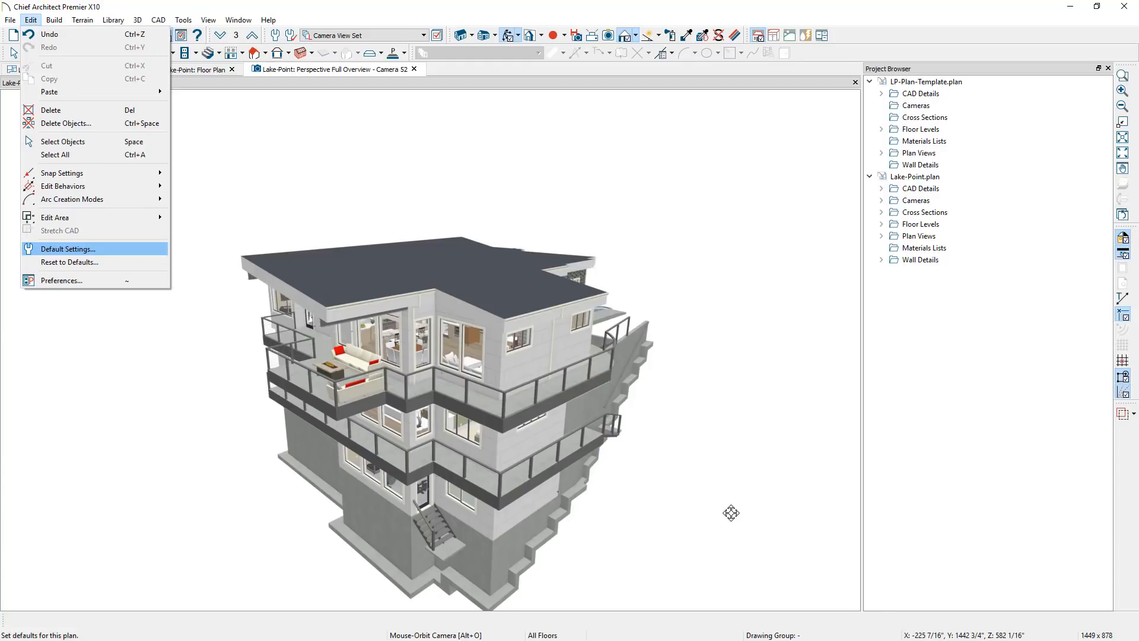
click(150, 252)
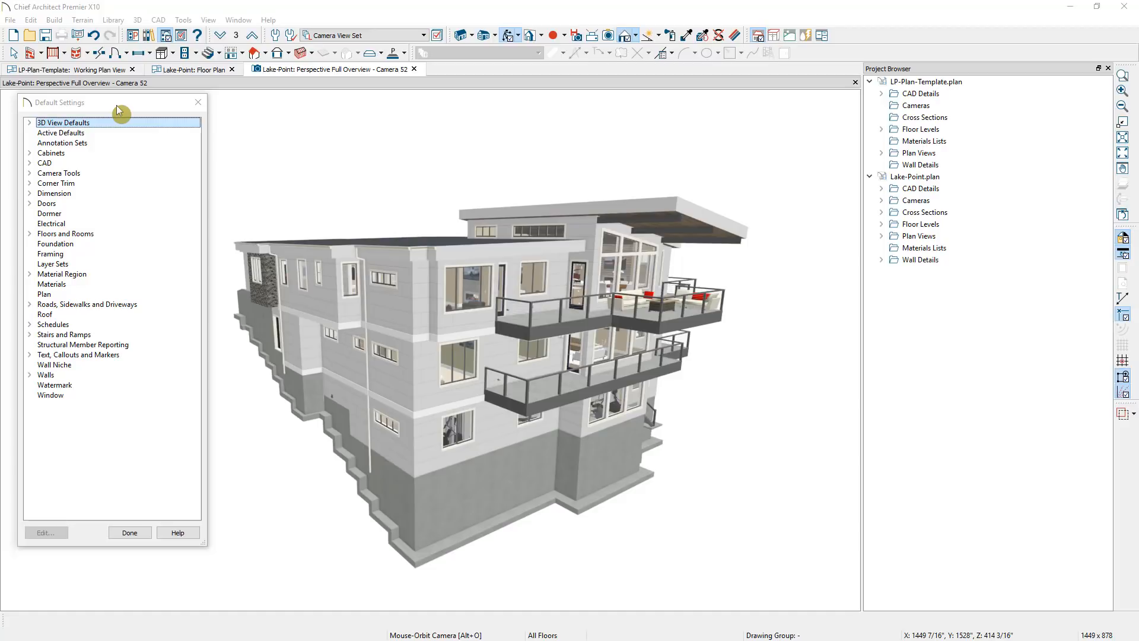
click(116, 105)
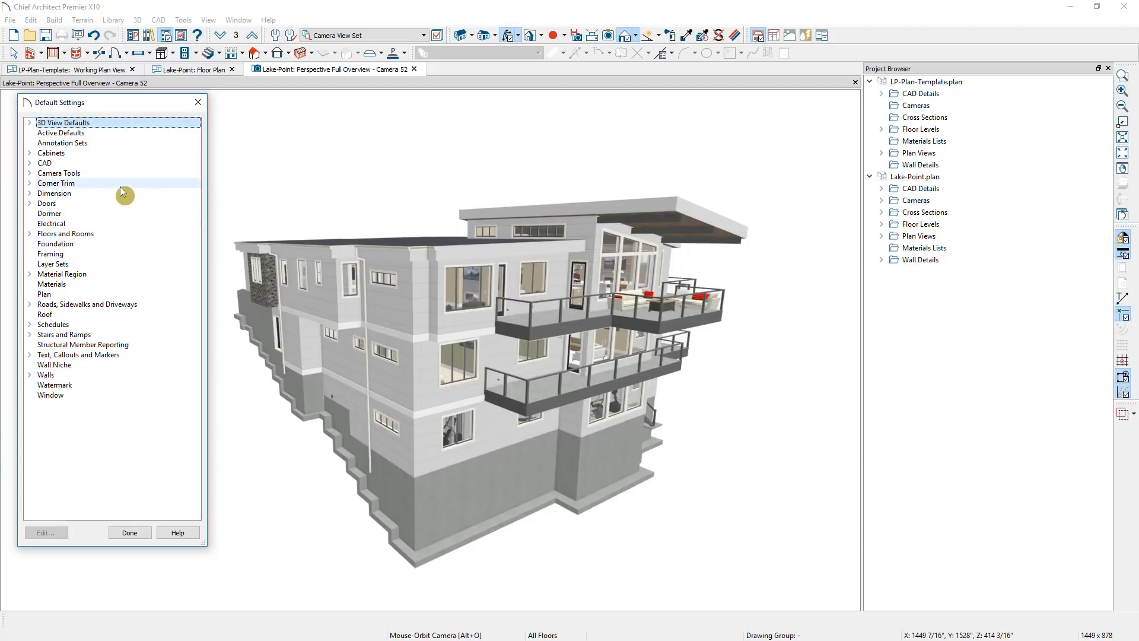
double_click(121, 235)
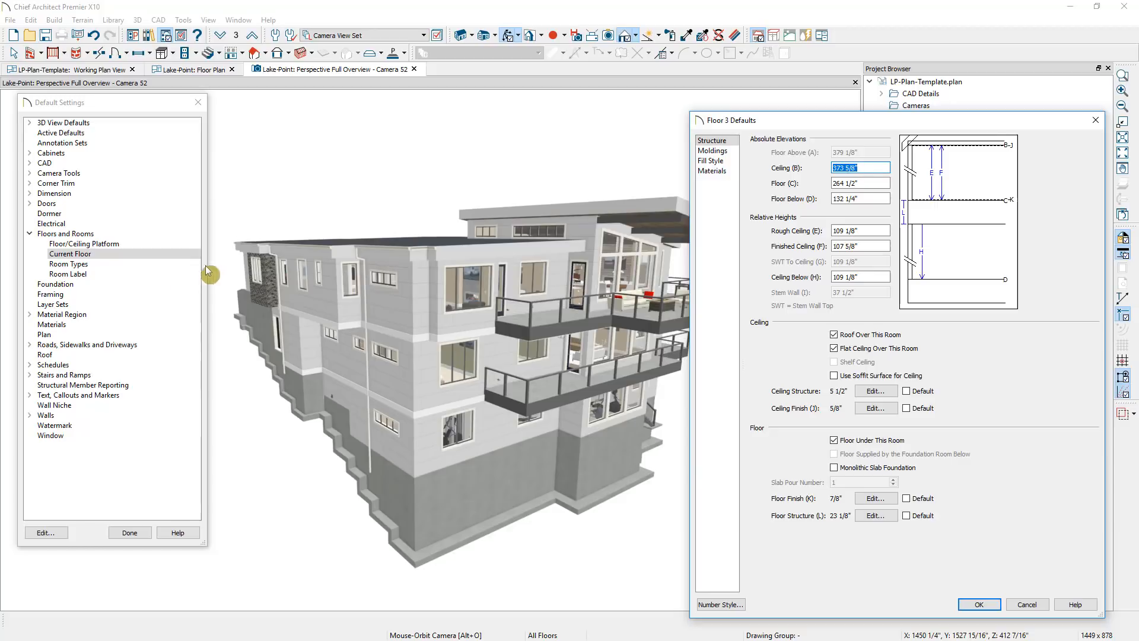
- Examine floor 3's rough and finished ceiling heights and the layer thicknesses of its floor structure
click(862, 233)
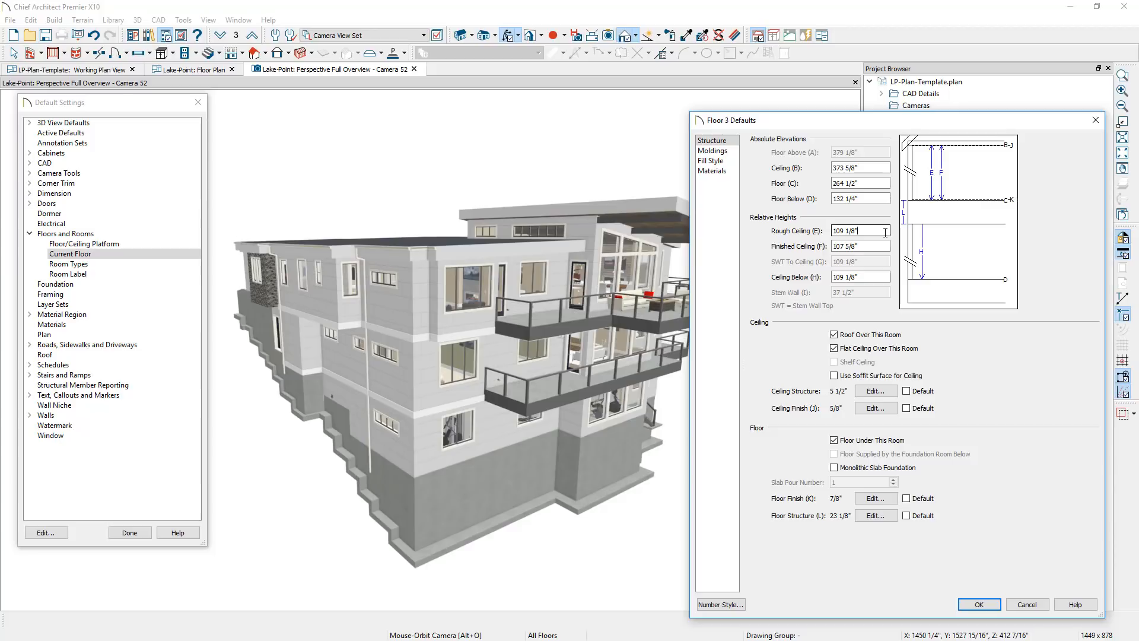
click(871, 246)
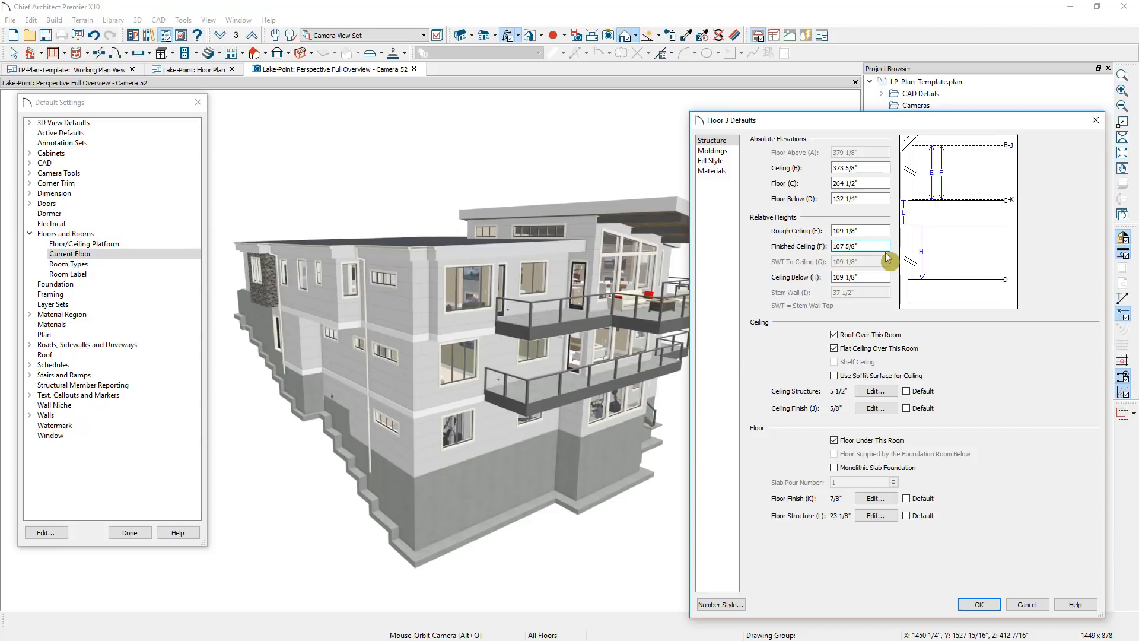
drag(861, 246, 832, 246)
click(875, 516)
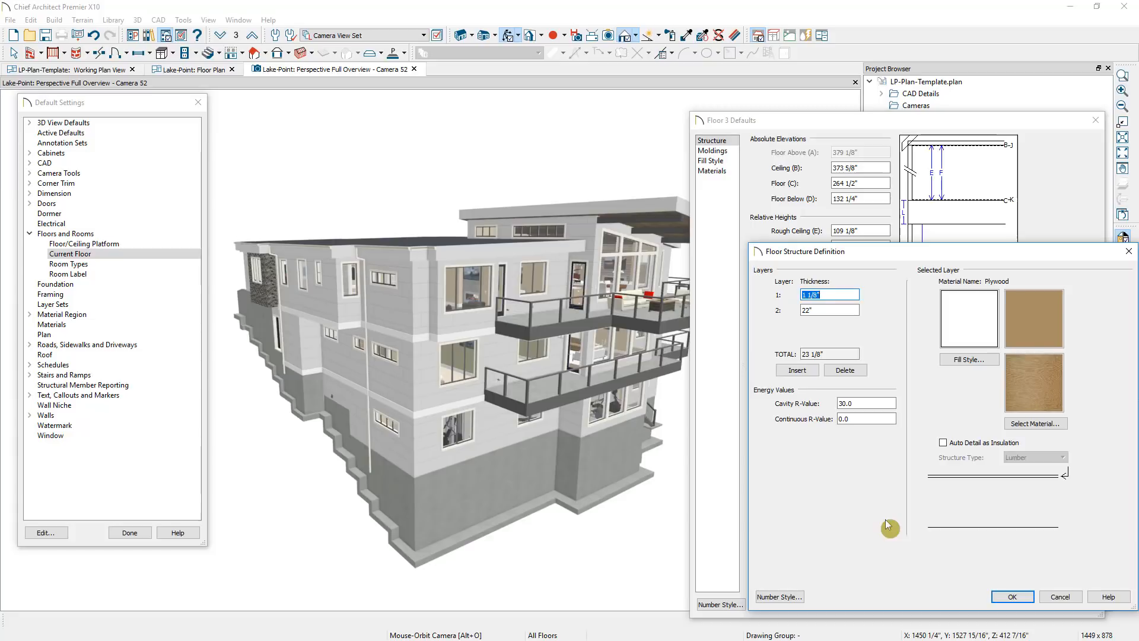
click(851, 292)
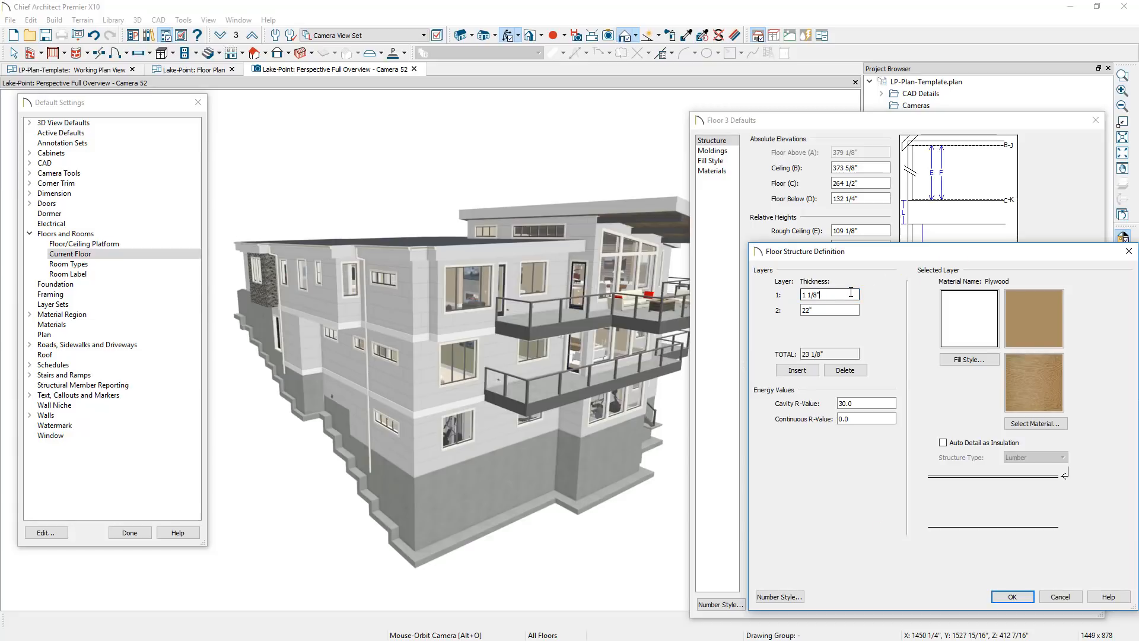
click(849, 311)
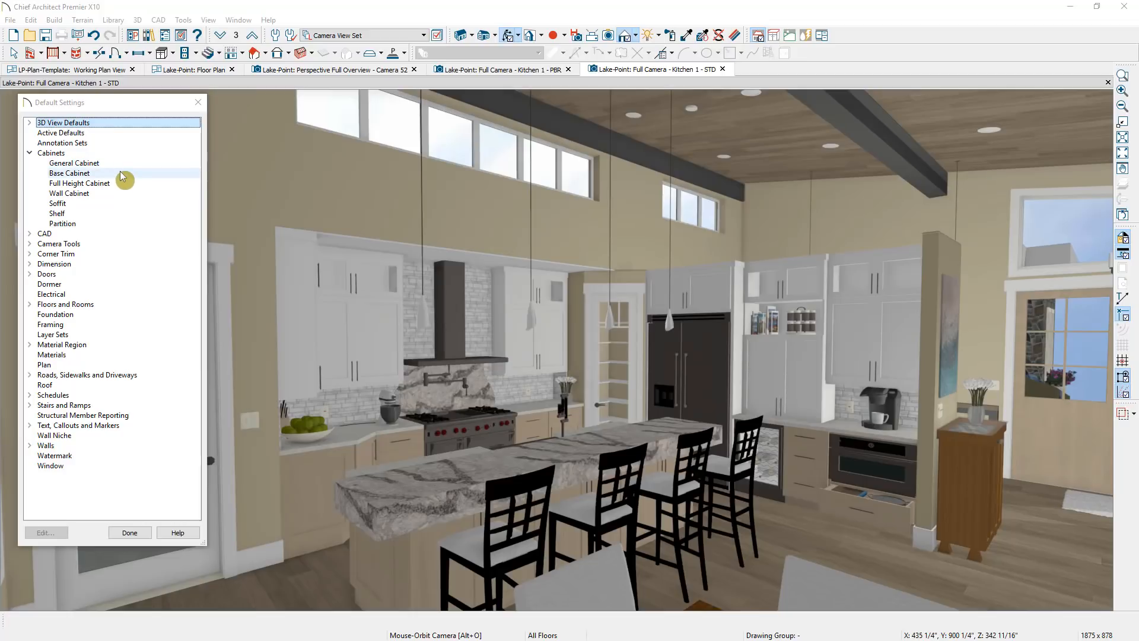
- Close the default settings and set the wall cabinet beside the range hood as the wall cabinet default
click(198, 102)
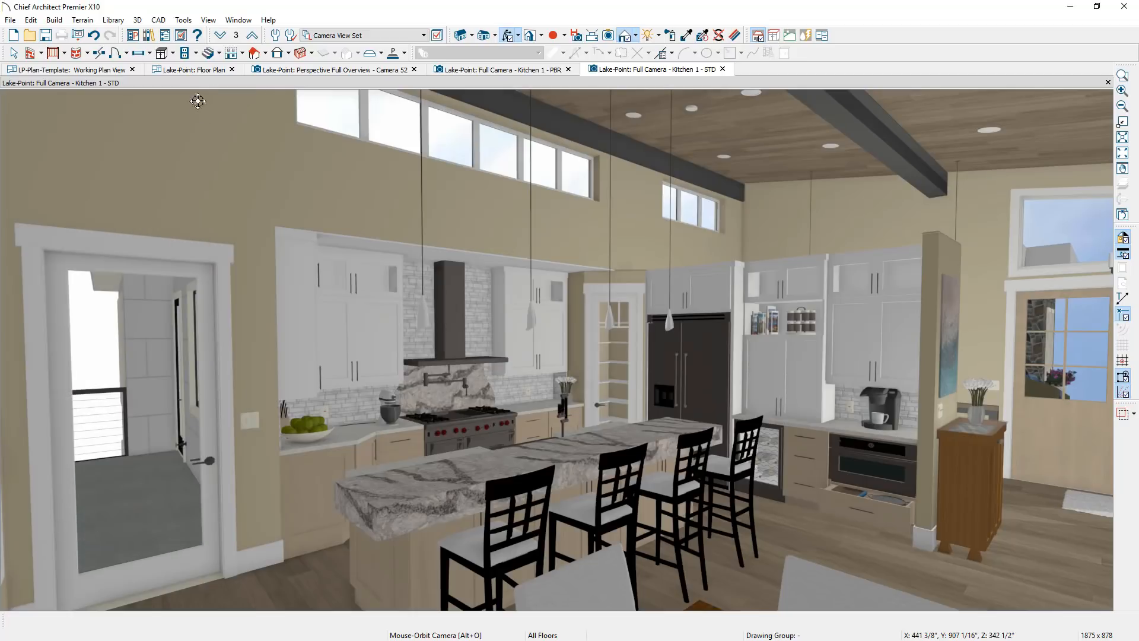
click(361, 346)
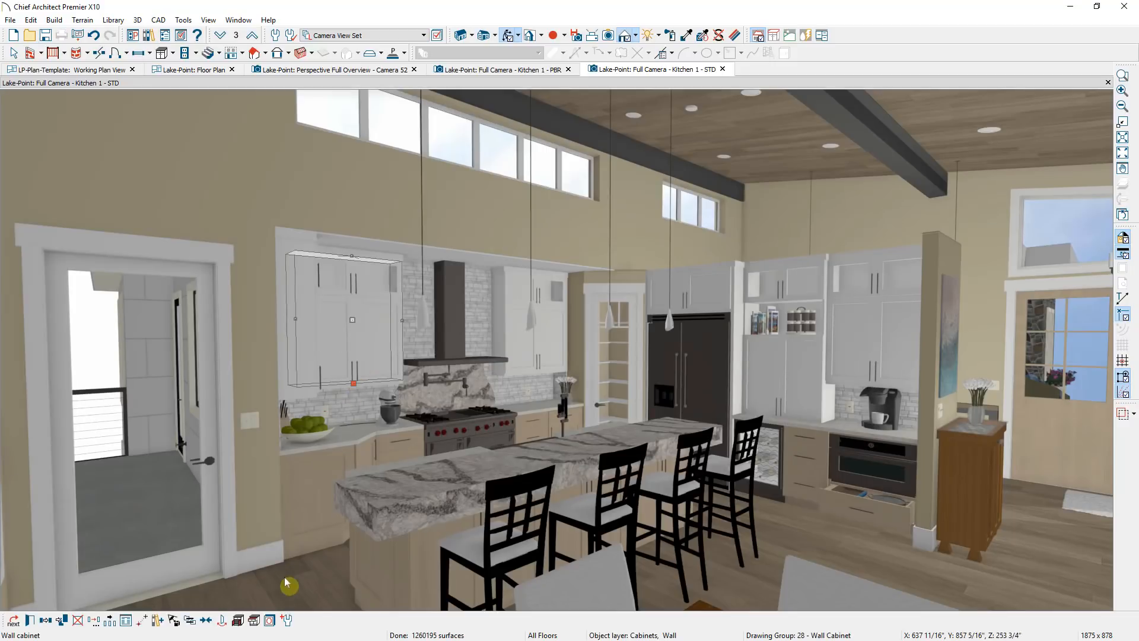
click(287, 623)
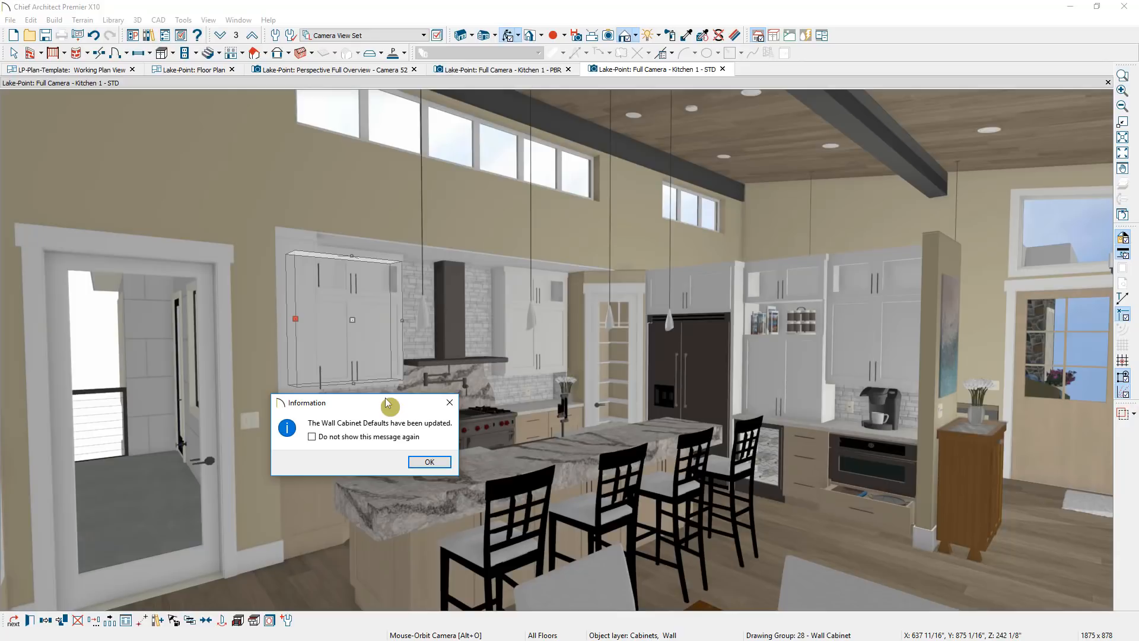
key(Return)
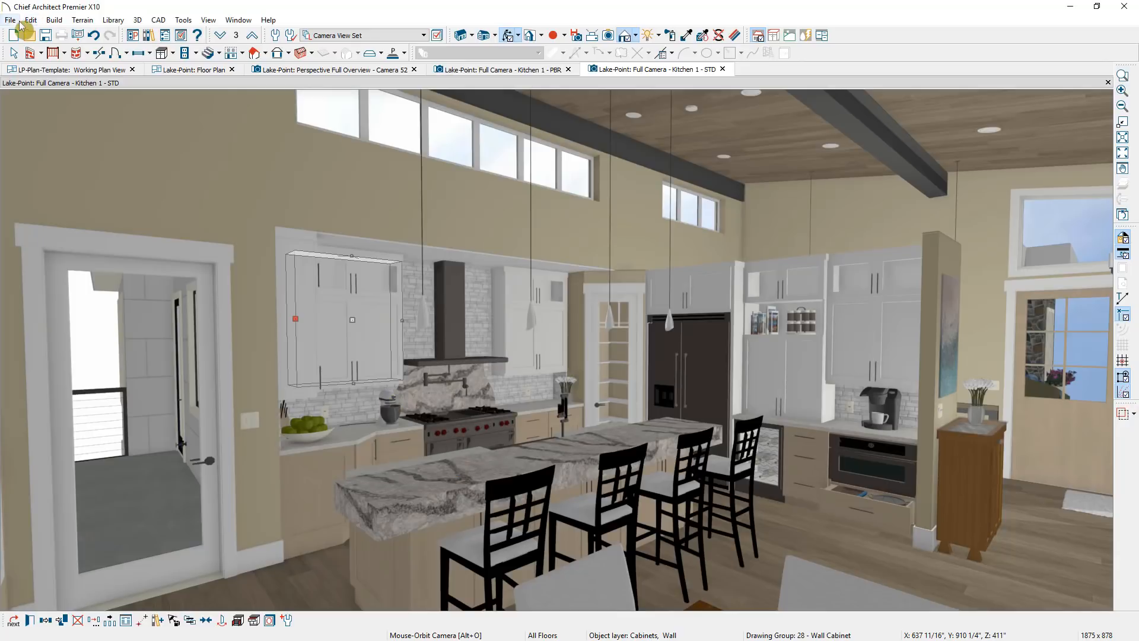
- Review the import and export options available for reusing definitions, sets and default settings
click(11, 21)
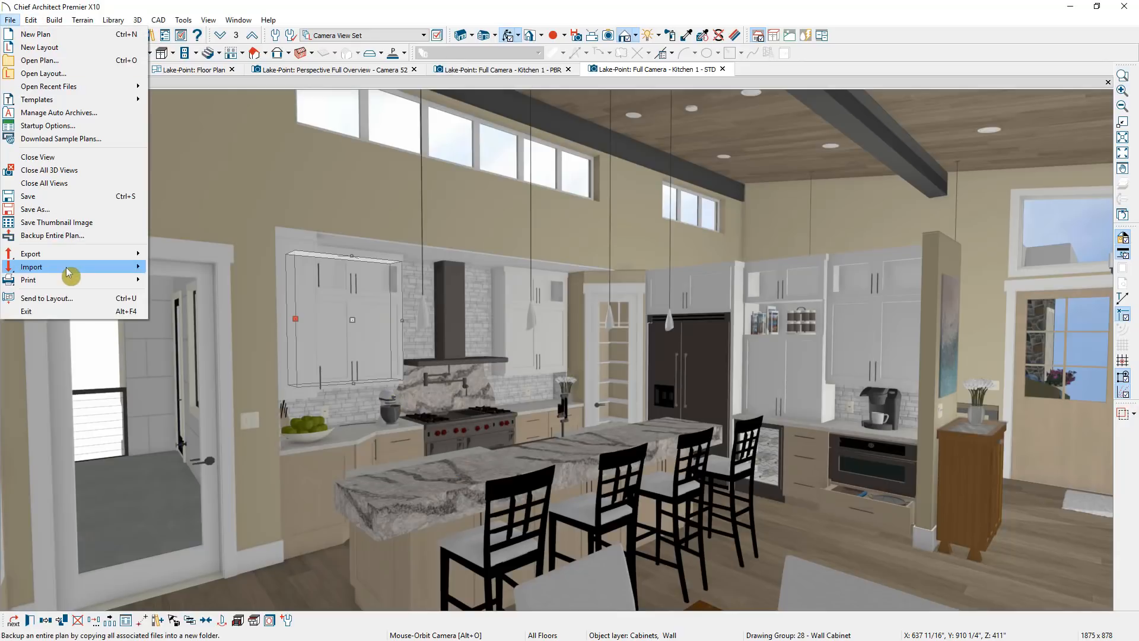
mouse_move(66, 267)
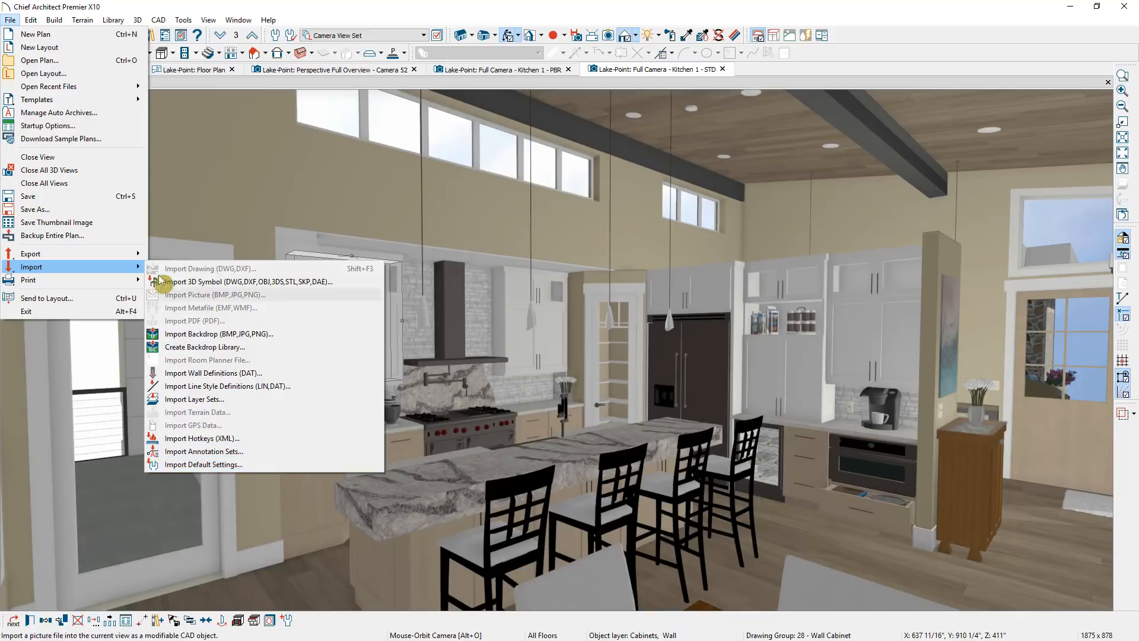
mouse_move(133, 256)
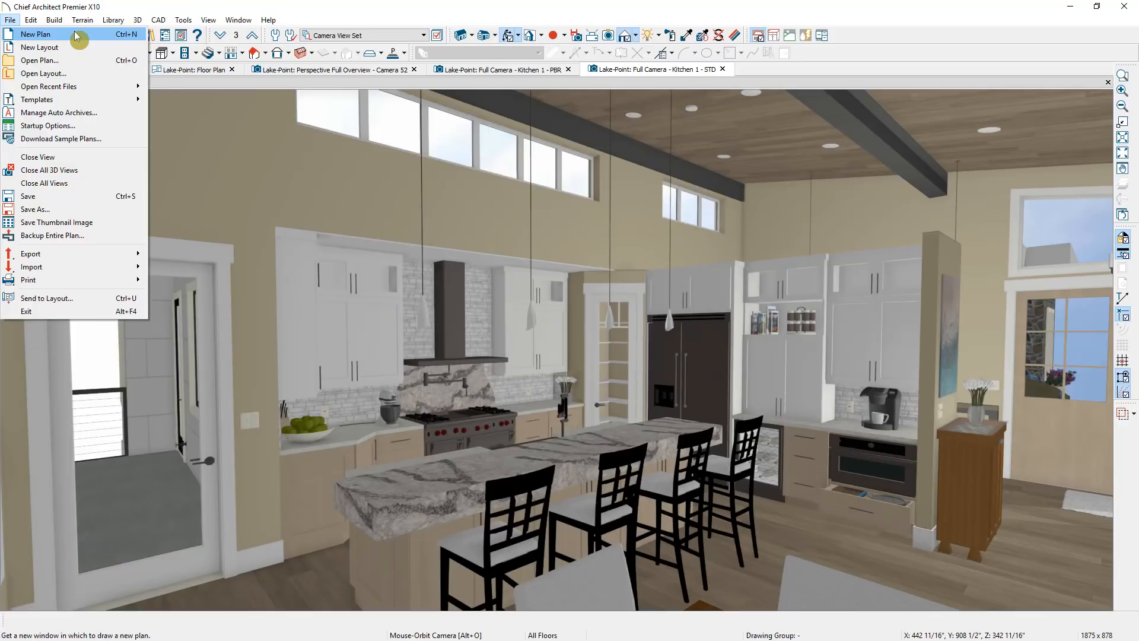
- Open the preferences for new plans and browse for the plan template file used with U.S. units
mouse_move(35, 22)
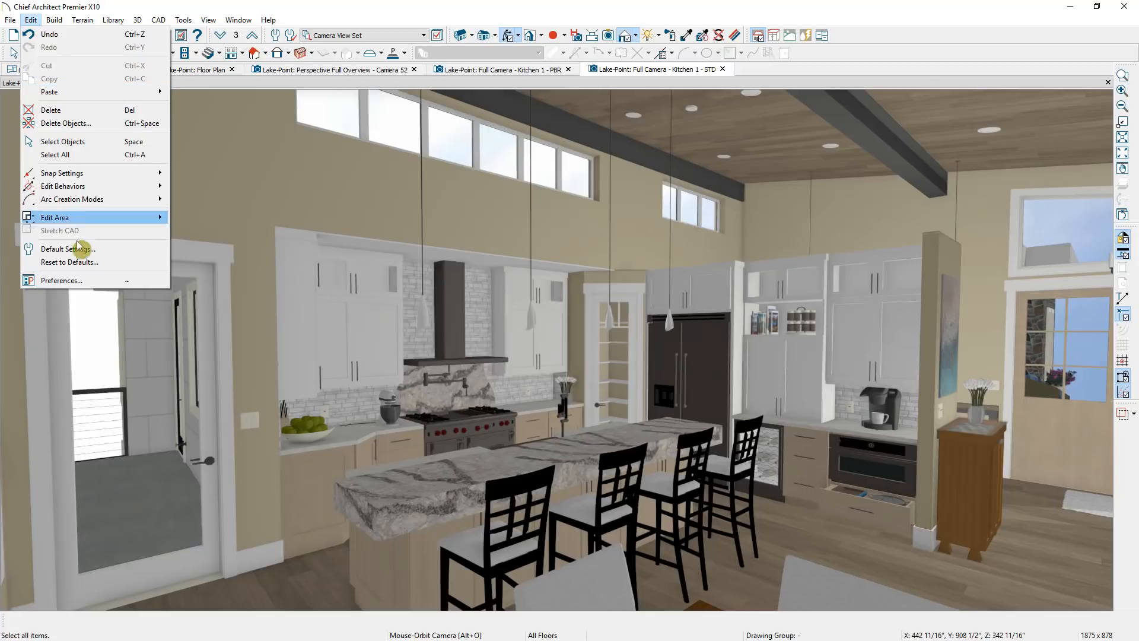
click(101, 282)
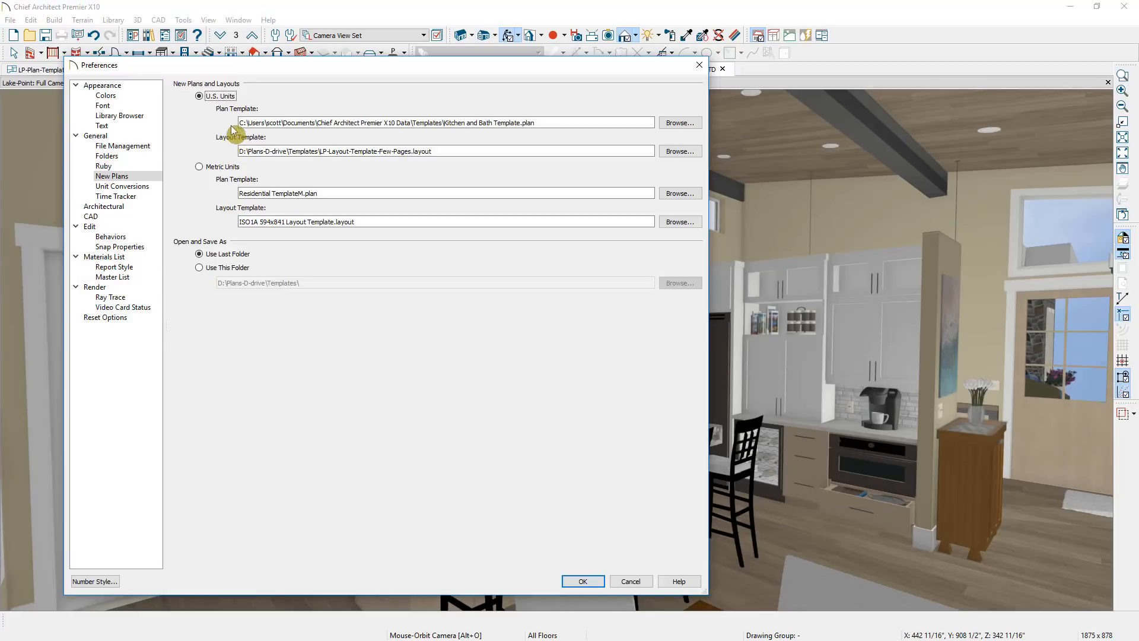
click(263, 125)
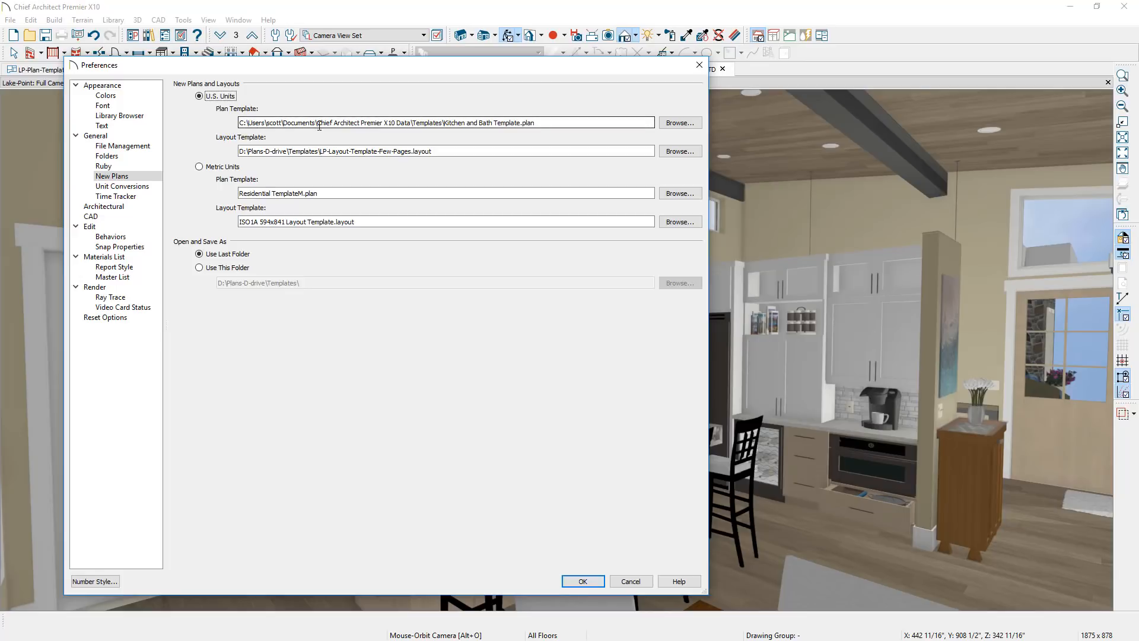
click(688, 124)
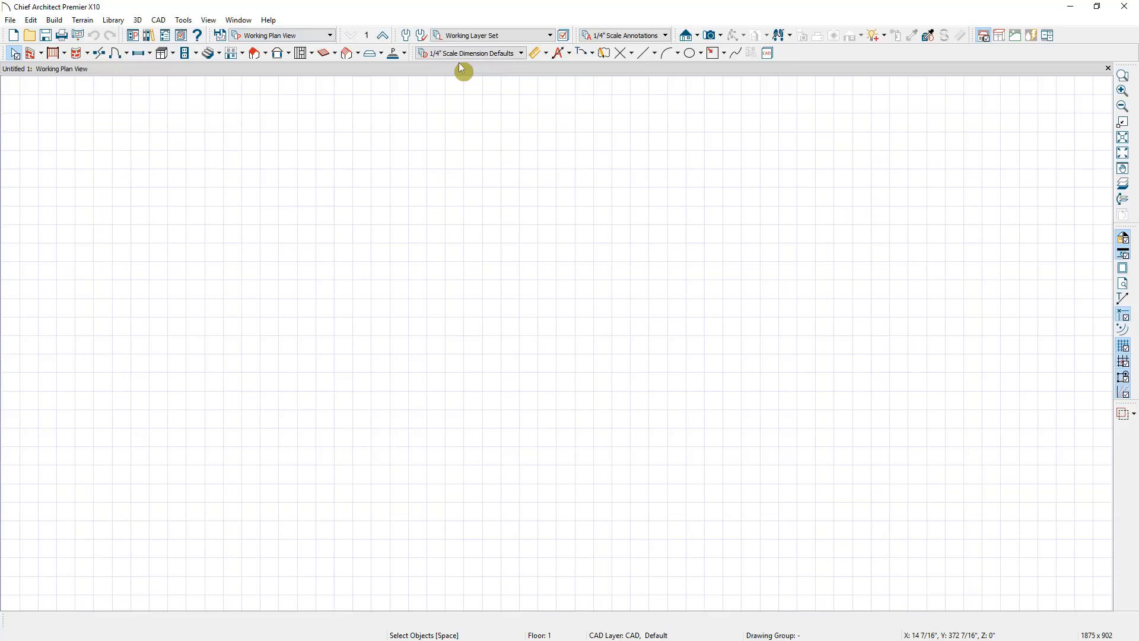
- Draw a rectangular room from straight exterior walls in the new blank plan
click(41, 54)
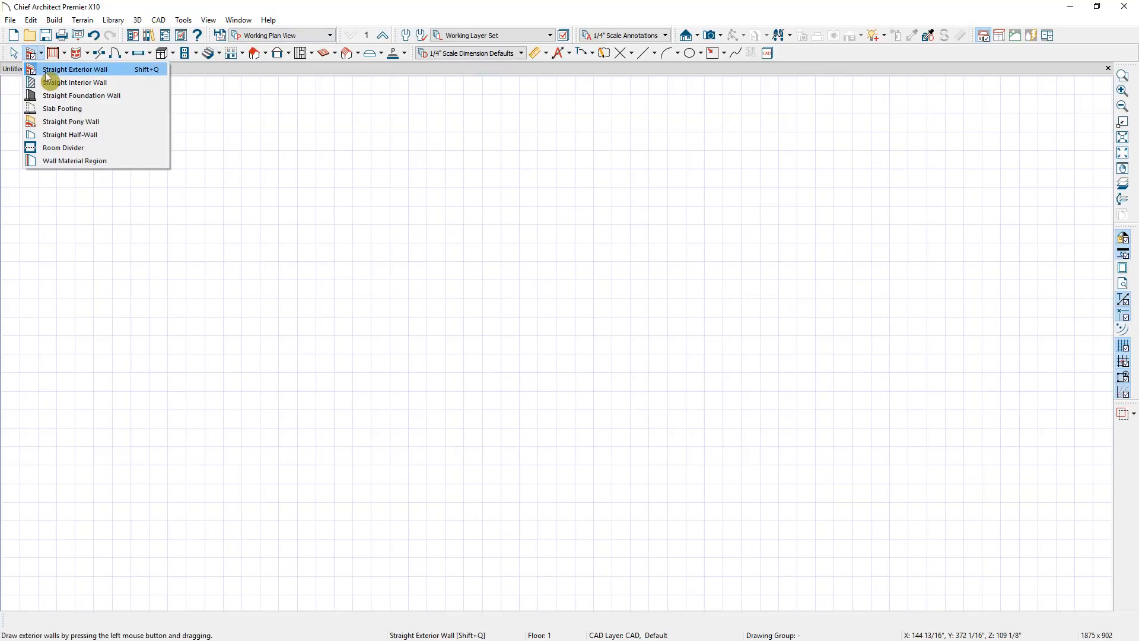
click(44, 72)
drag(123, 171, 592, 176)
mouse_move(592, 176)
mouse_down()
mouse_move(555, 508)
mouse_move(178, 544)
mouse_move(109, 508)
mouse_move(140, 178)
mouse_up()
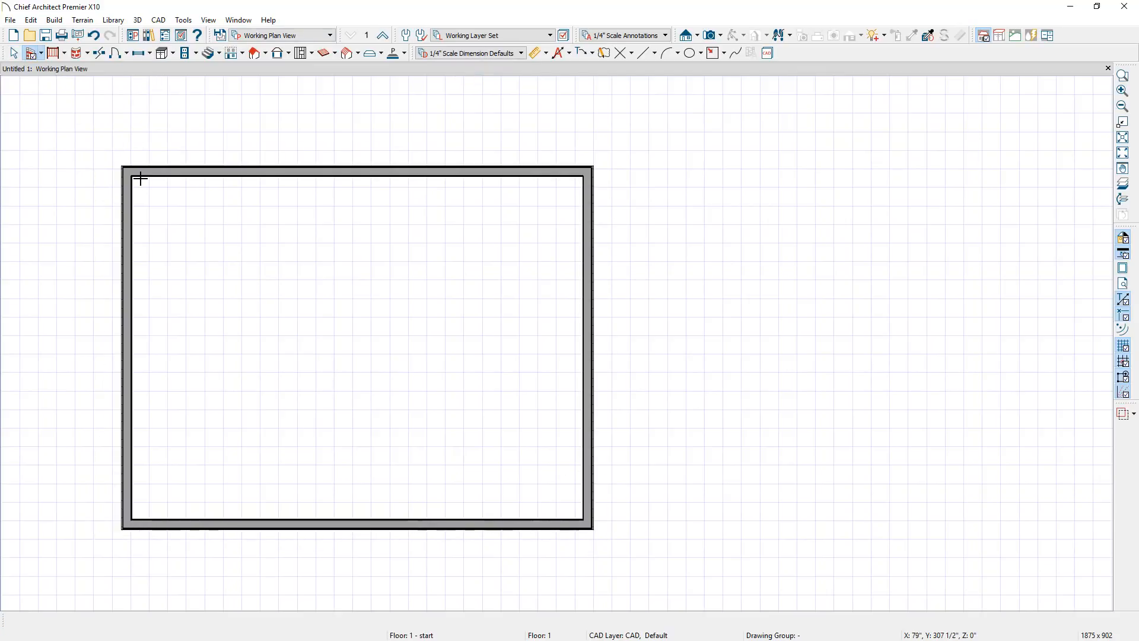
key(space)
- Create a perspective floor overview and place a standard window and a hinged door in the front exterior wall
click(720, 35)
click(762, 96)
click(150, 54)
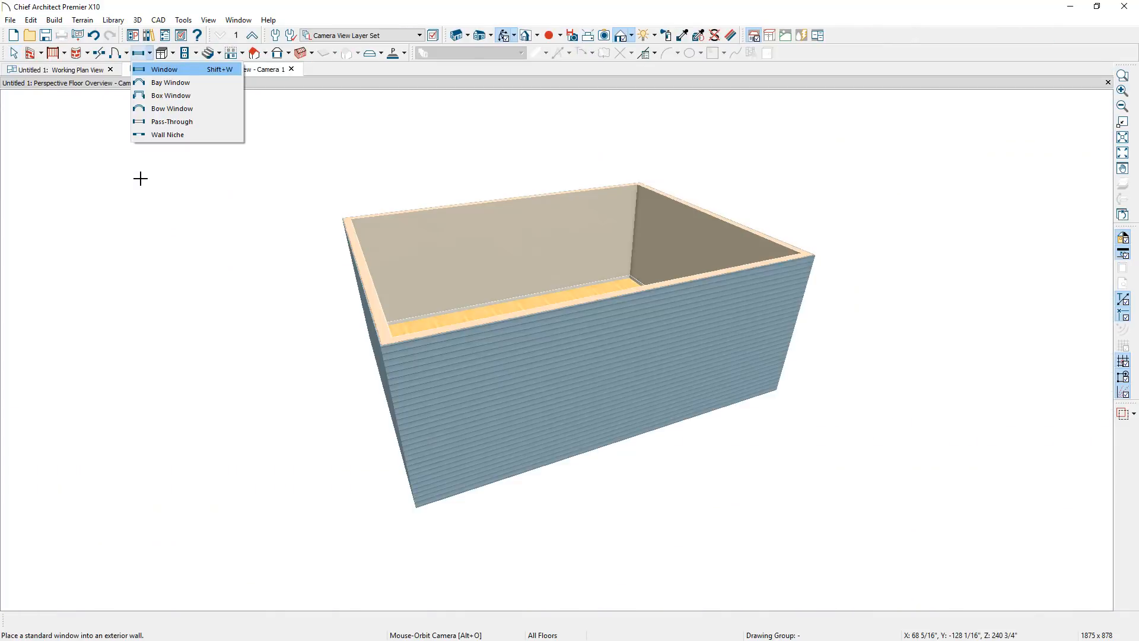
click(165, 70)
click(482, 398)
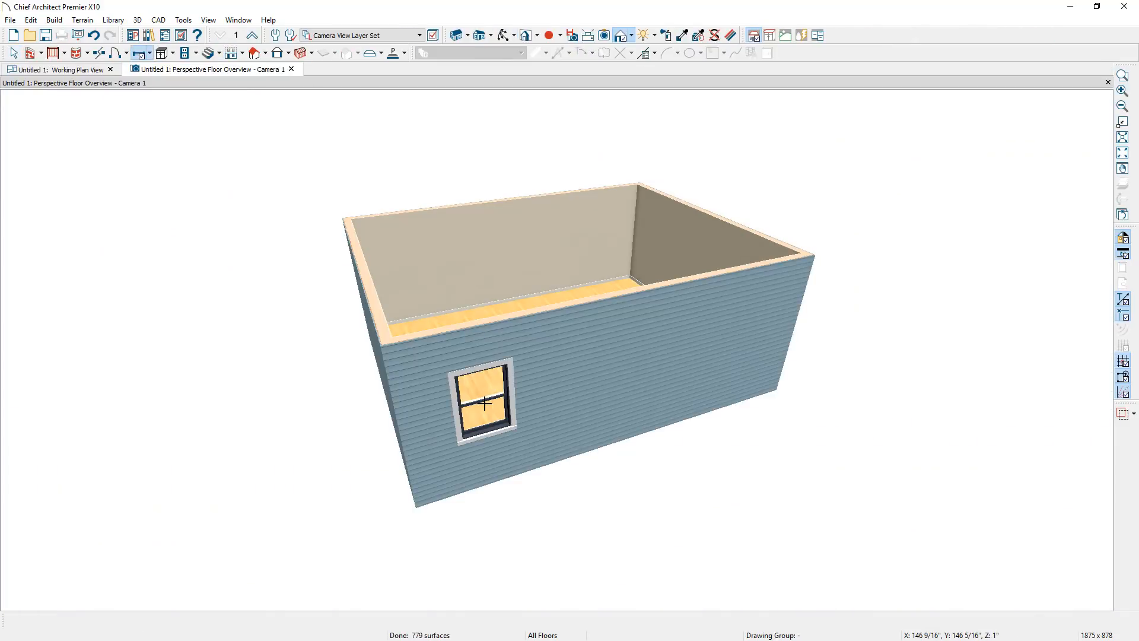
click(127, 54)
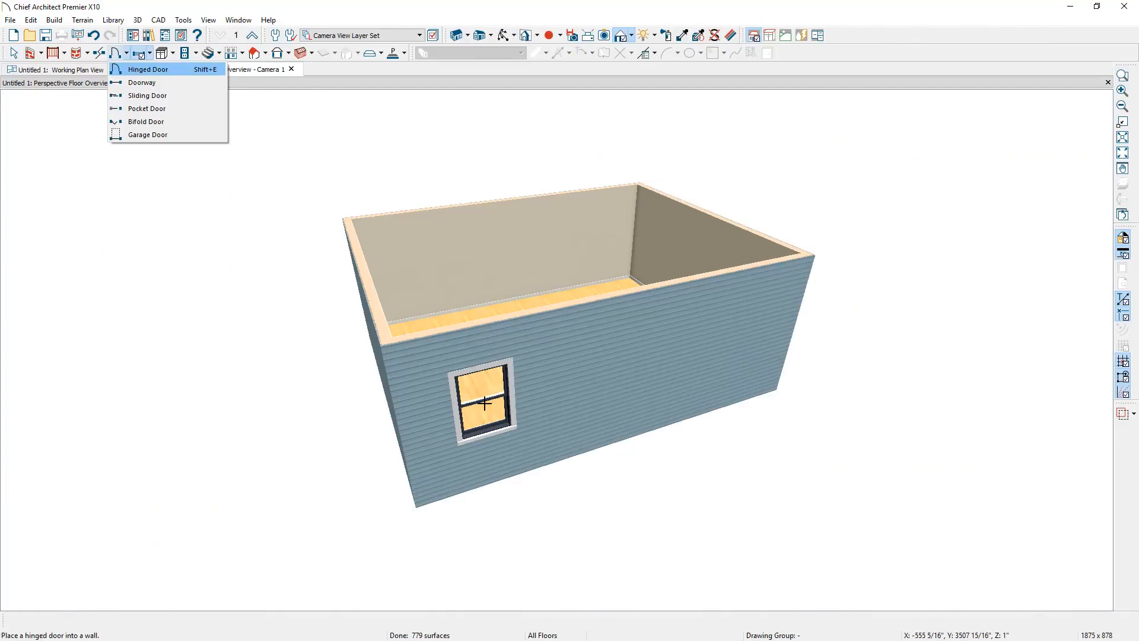
click(166, 69)
click(620, 383)
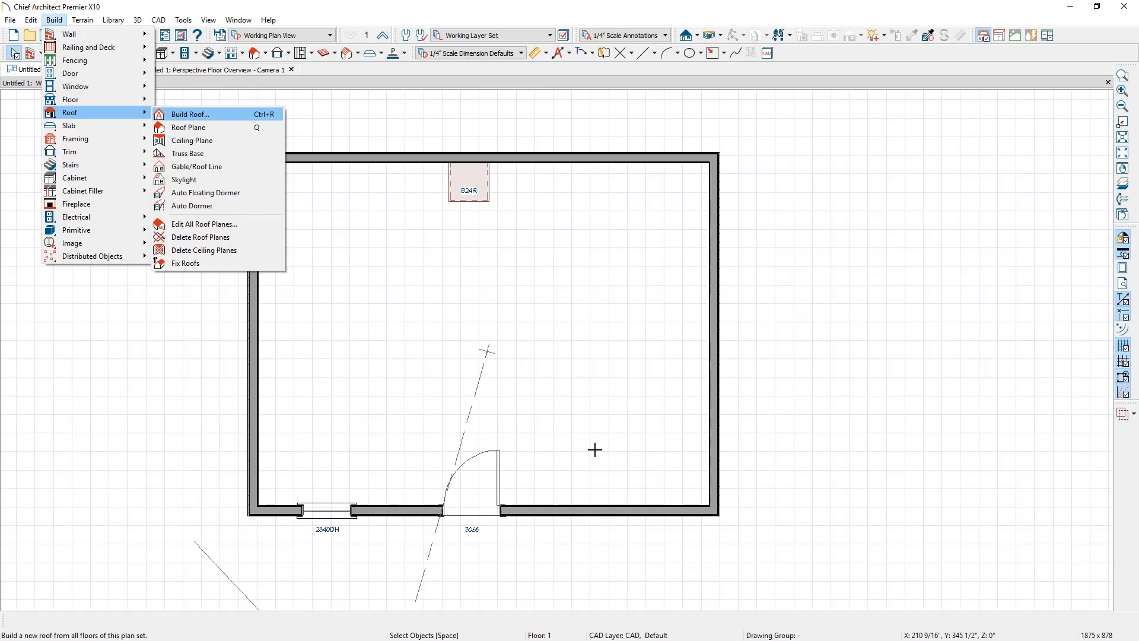
- Enable automatic roof rebuilding for the building and create a perspective full overview of the model
click(241, 112)
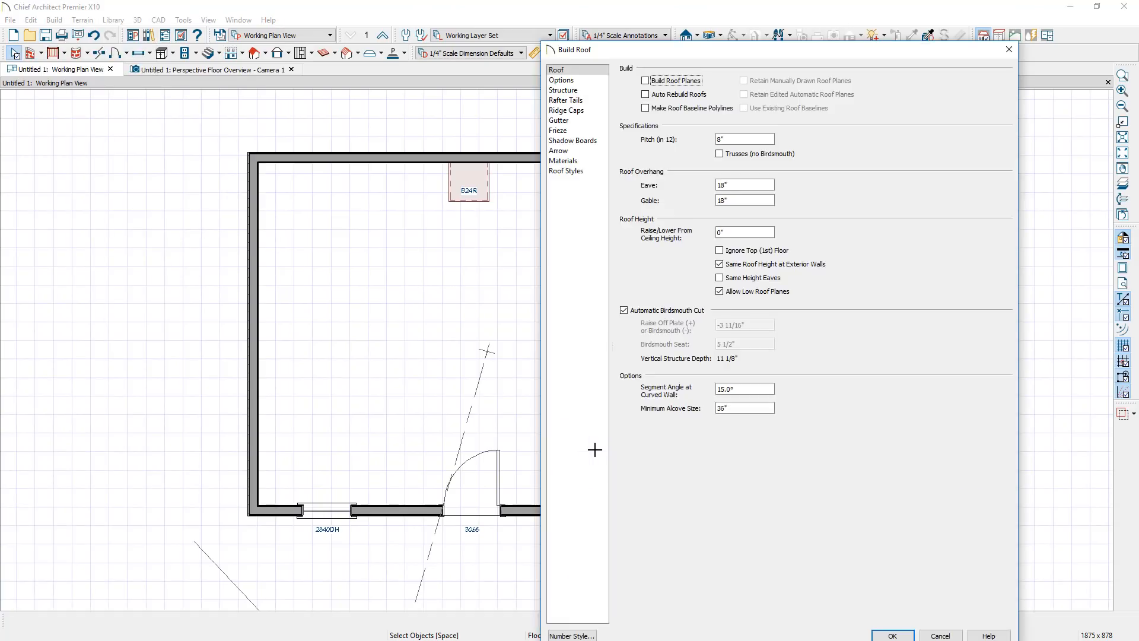
click(649, 94)
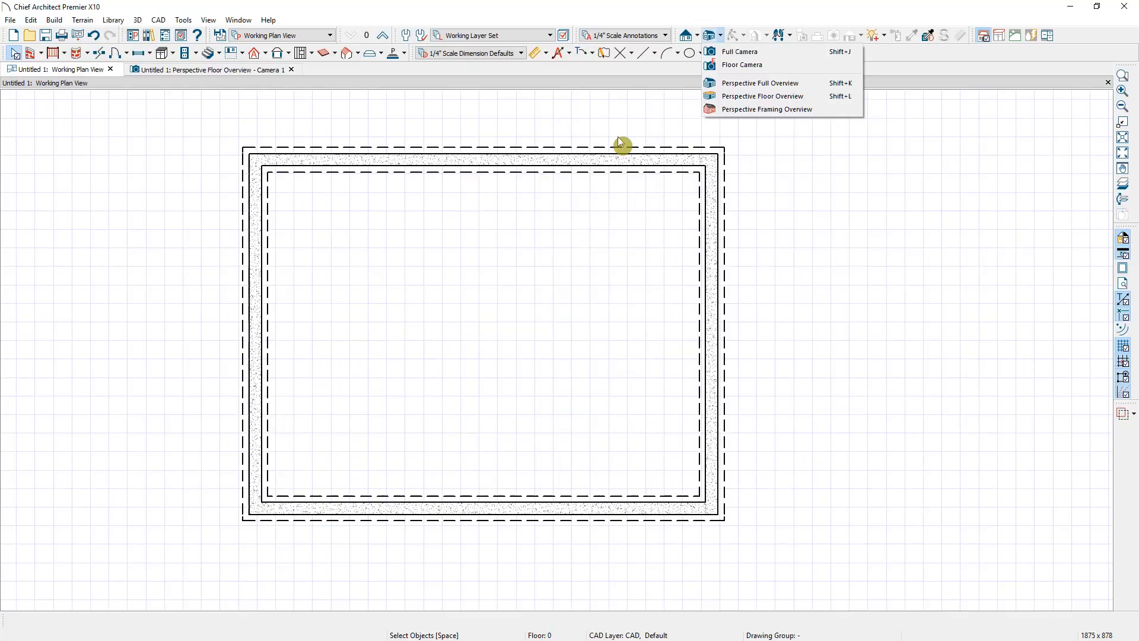
click(747, 83)
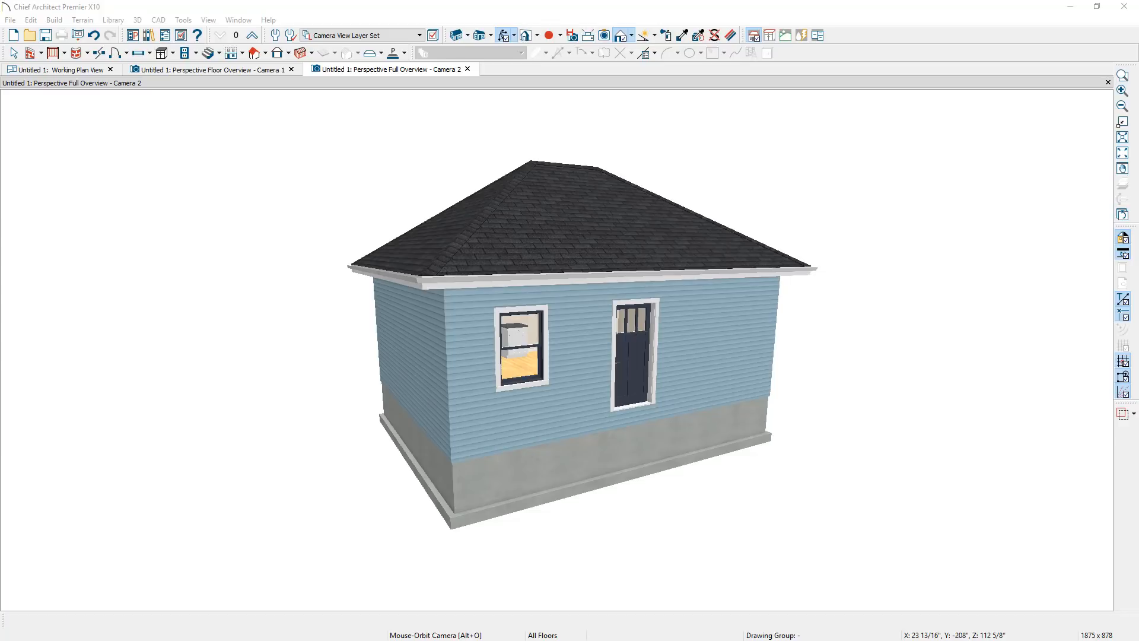
- Change the type of the front wall window to Single Casement
double_click(524, 370)
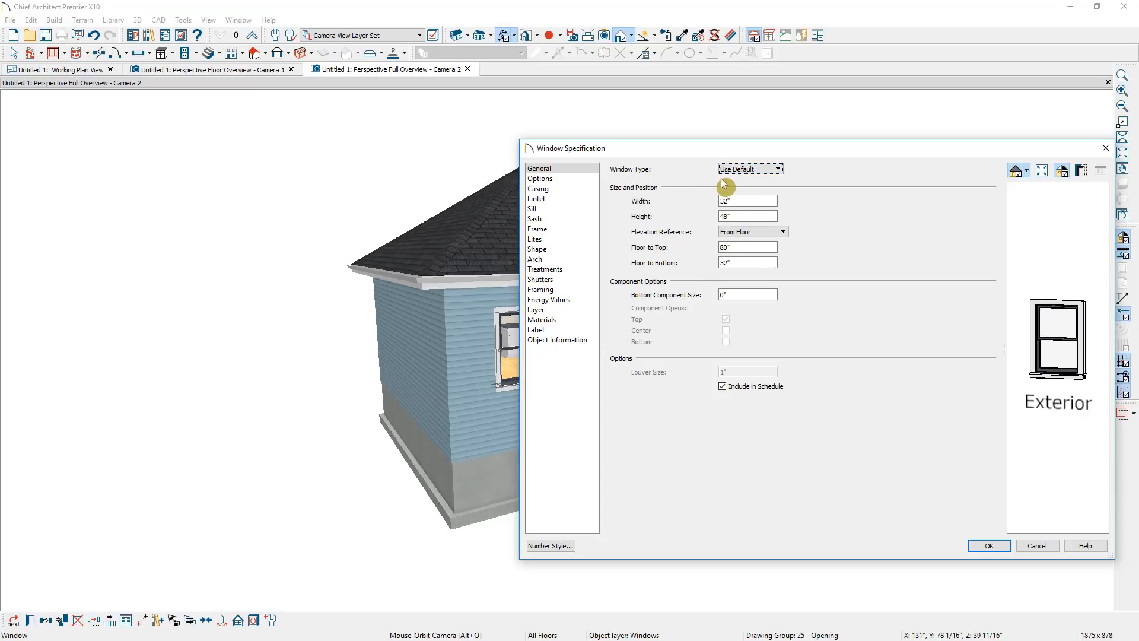
click(754, 171)
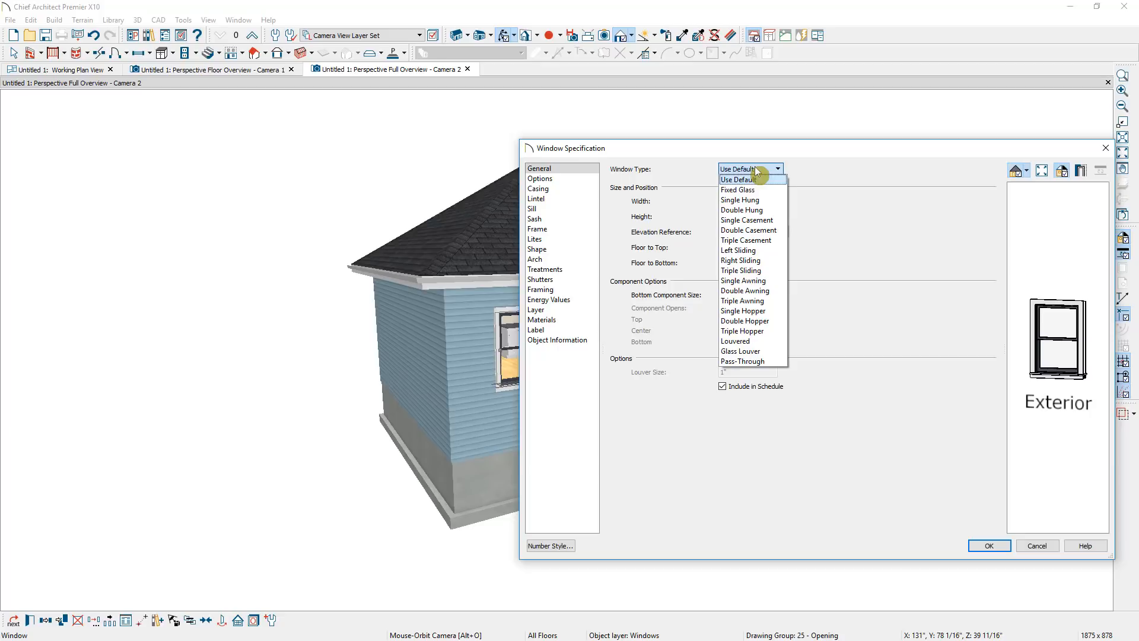
click(764, 220)
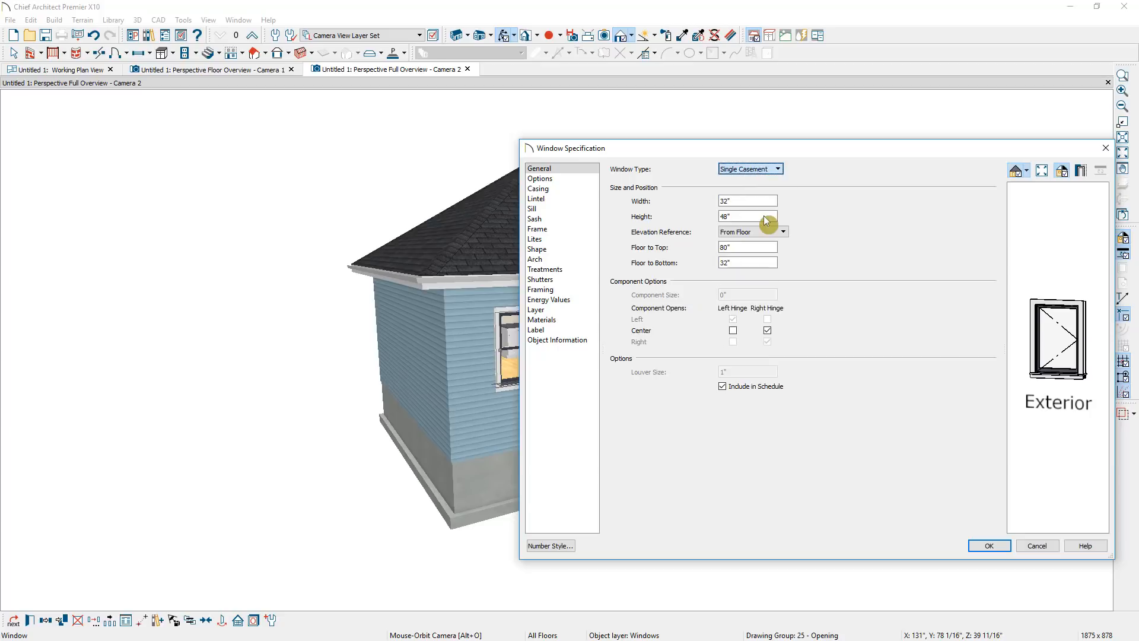
click(568, 173)
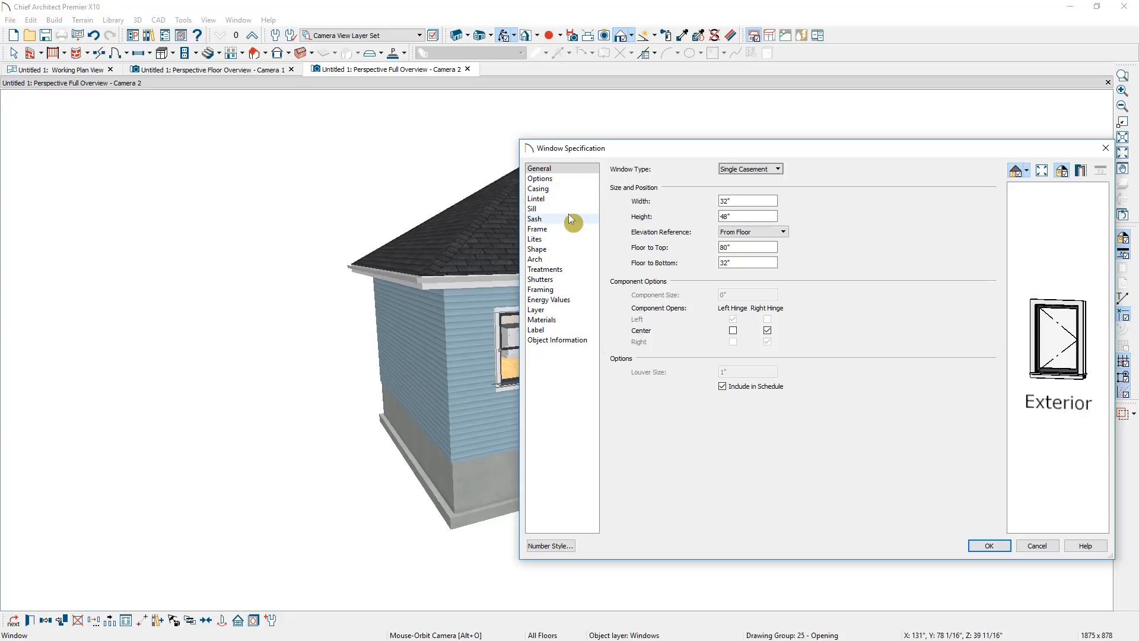
click(988, 547)
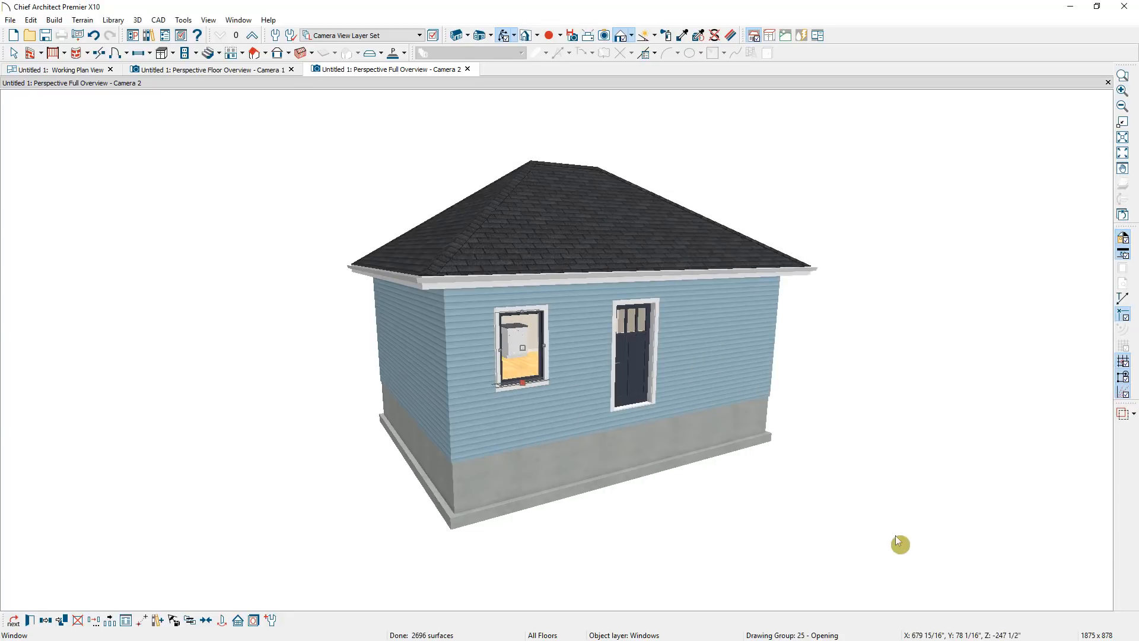
- Set the casement window as the window default and place another window on the other side of the front door
click(274, 621)
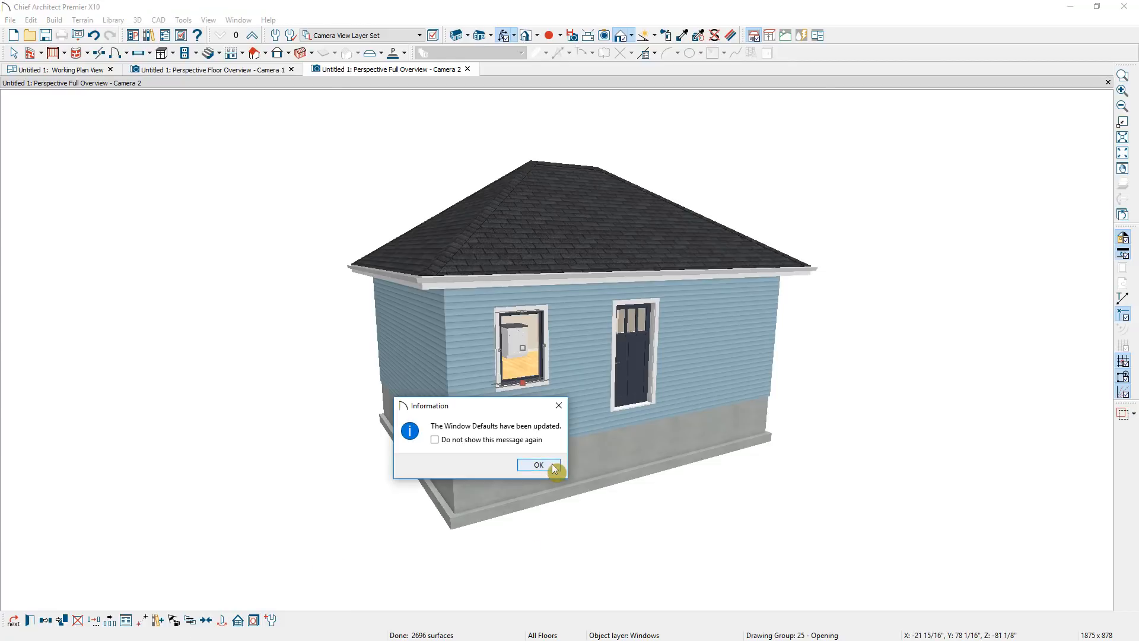
click(551, 464)
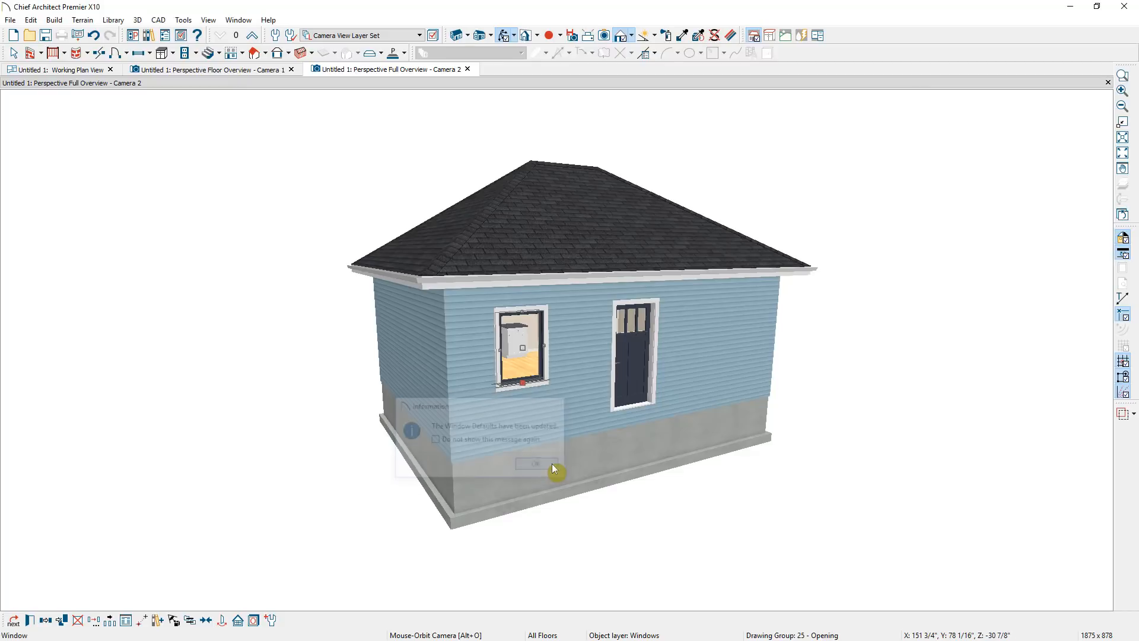
click(138, 54)
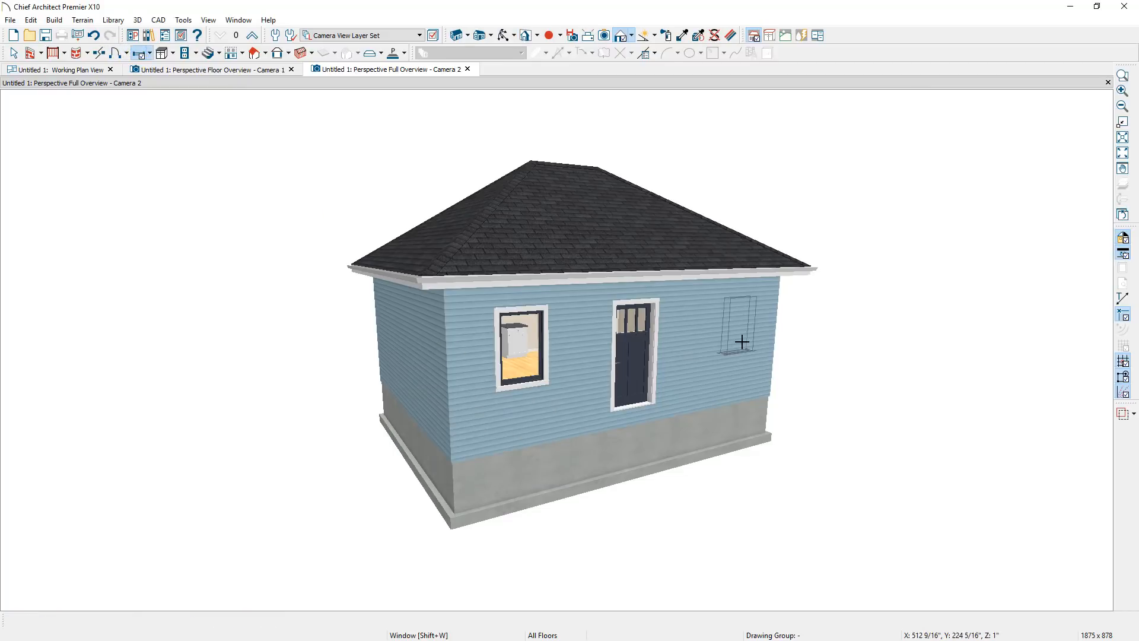
click(724, 329)
key(space)
- Open the front door's specification and set its door style to Glass Panel
click(635, 376)
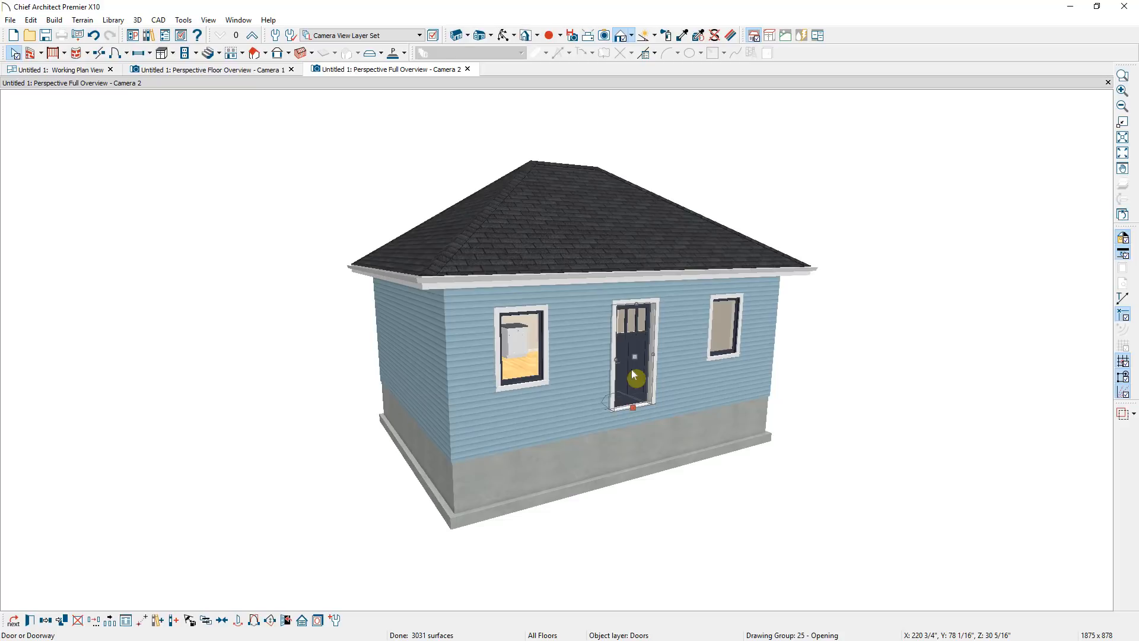
double_click(635, 376)
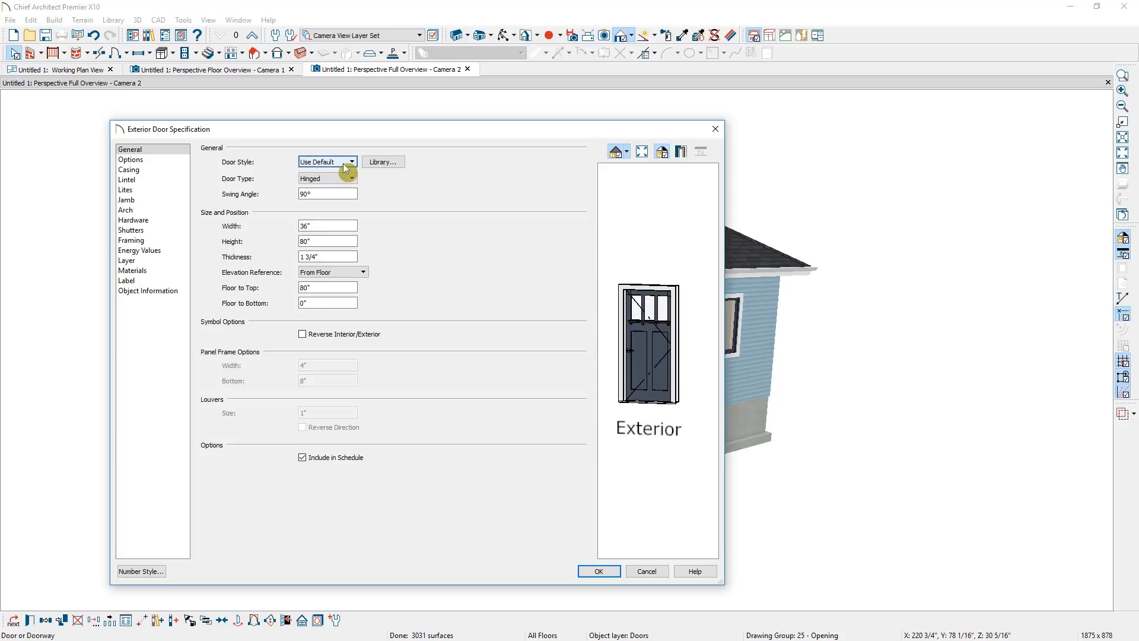
click(343, 163)
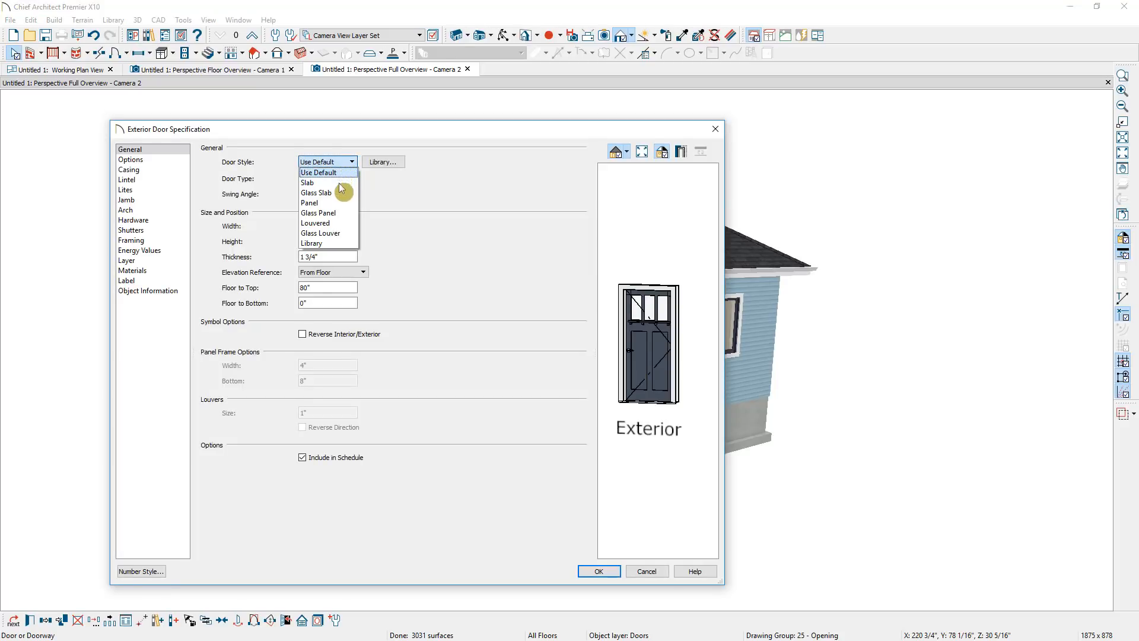
click(337, 212)
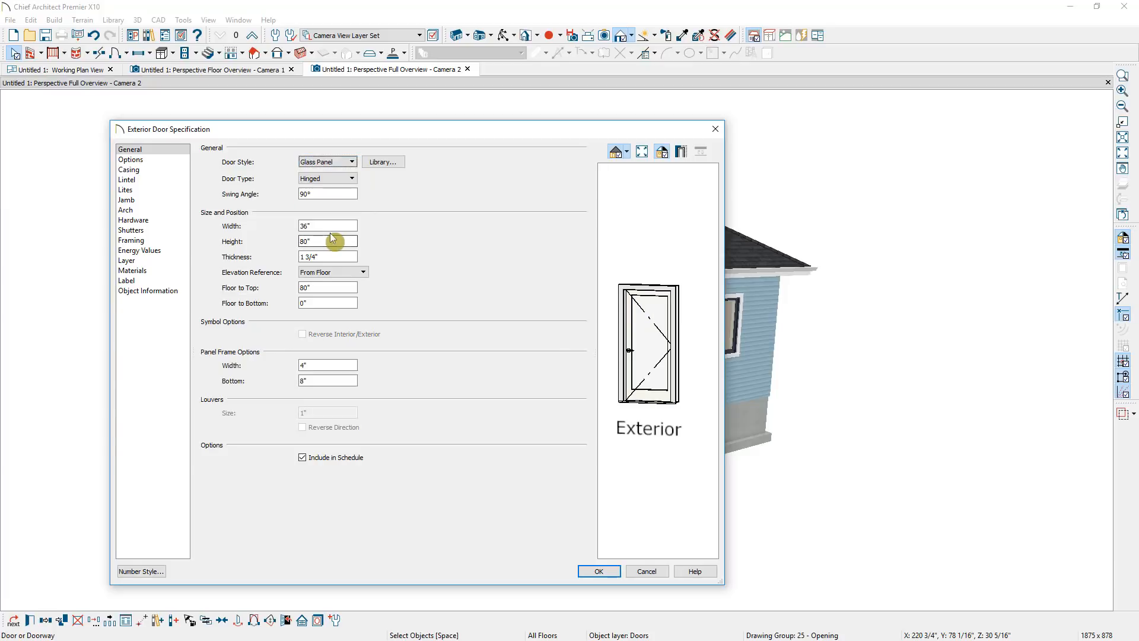
- Give the door Craftsman lites with 3 across and 5 vertical, and apply the changes
click(137, 191)
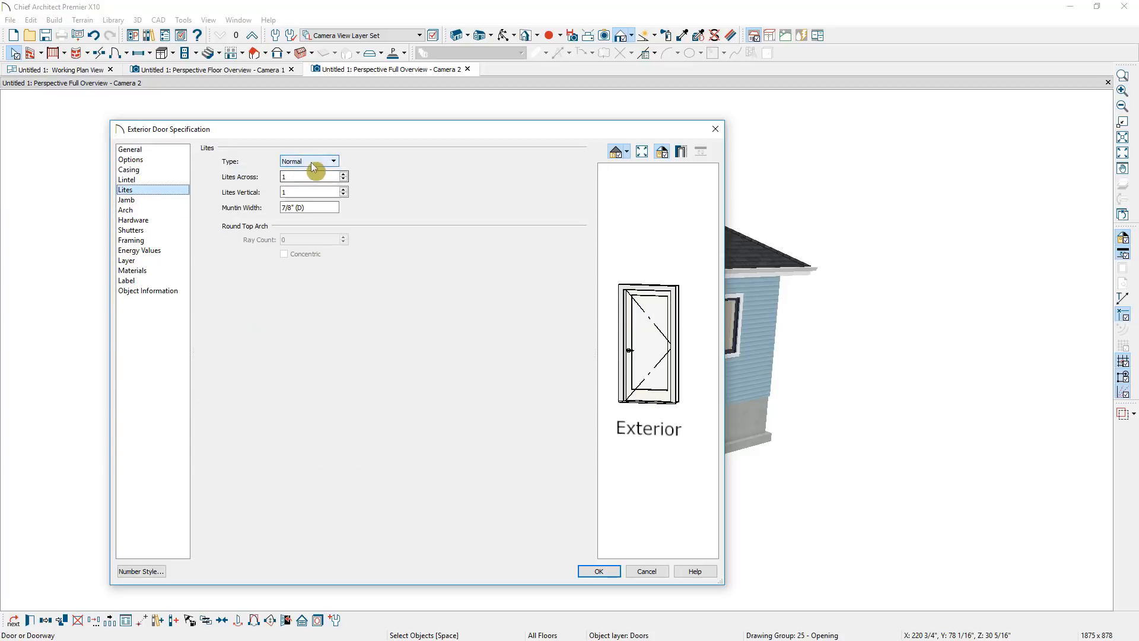
click(312, 161)
click(298, 202)
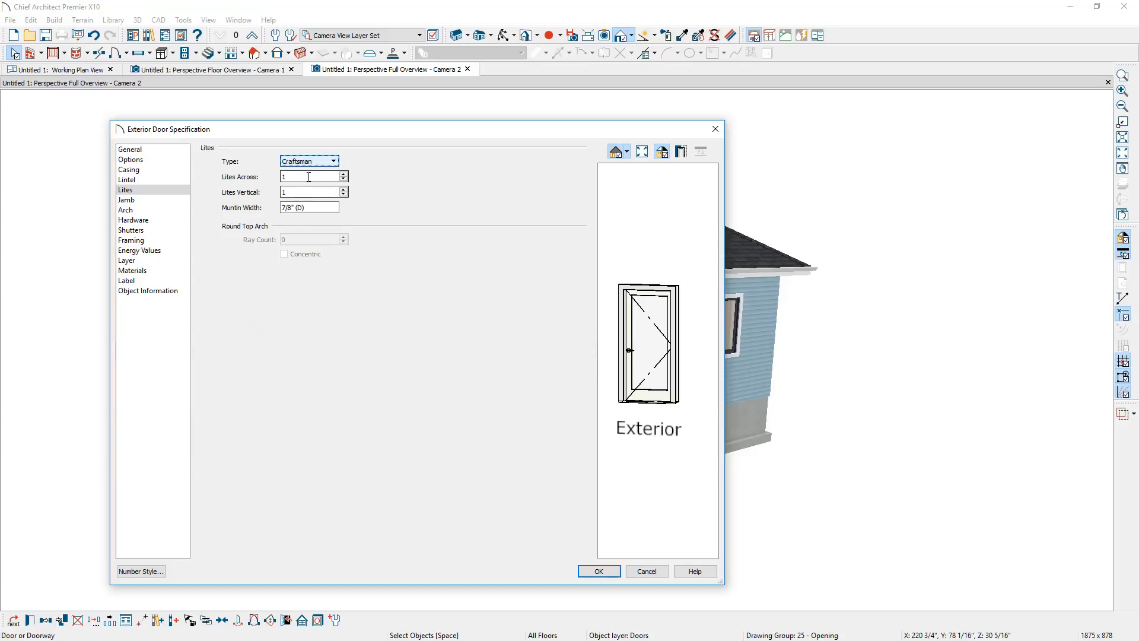
key(Tab)
text(3)
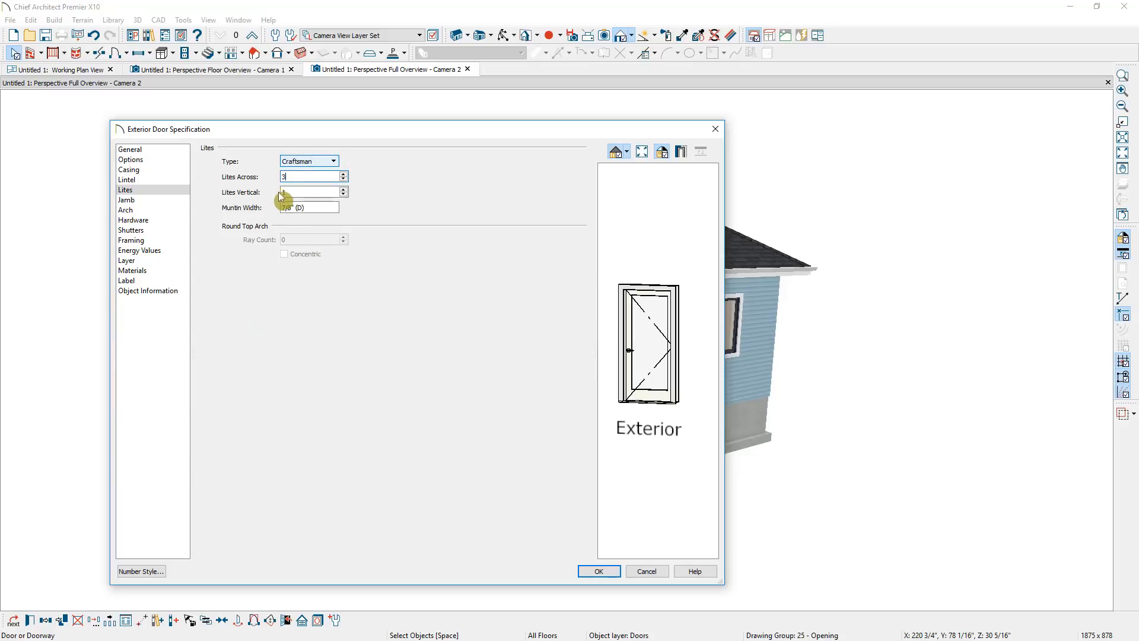
key(Tab)
text(5)
key(Tab)
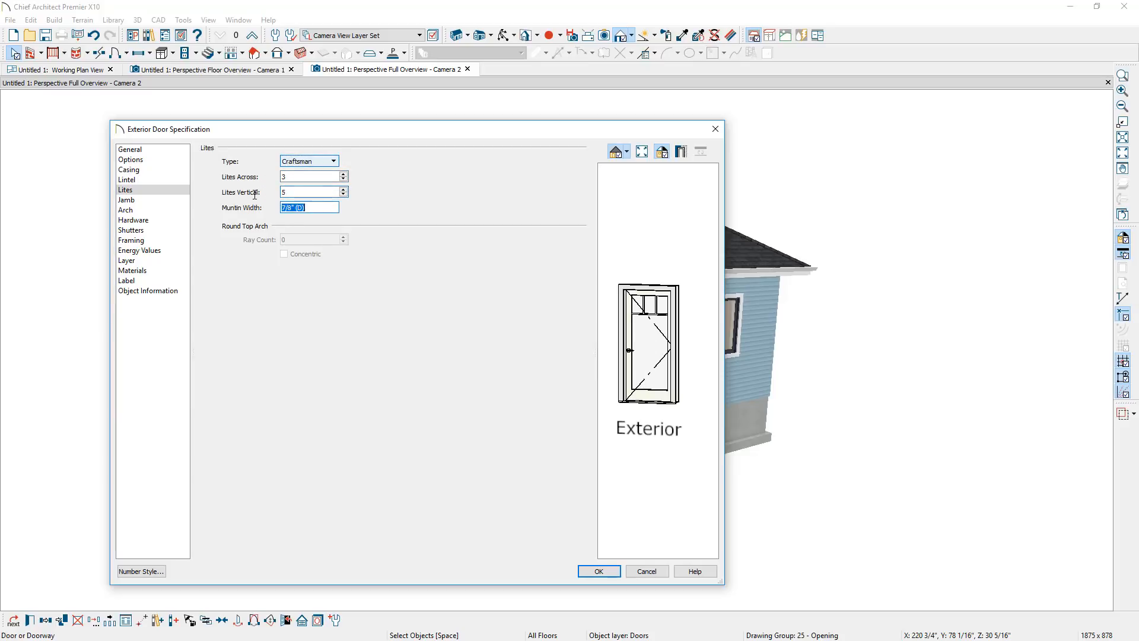
click(611, 571)
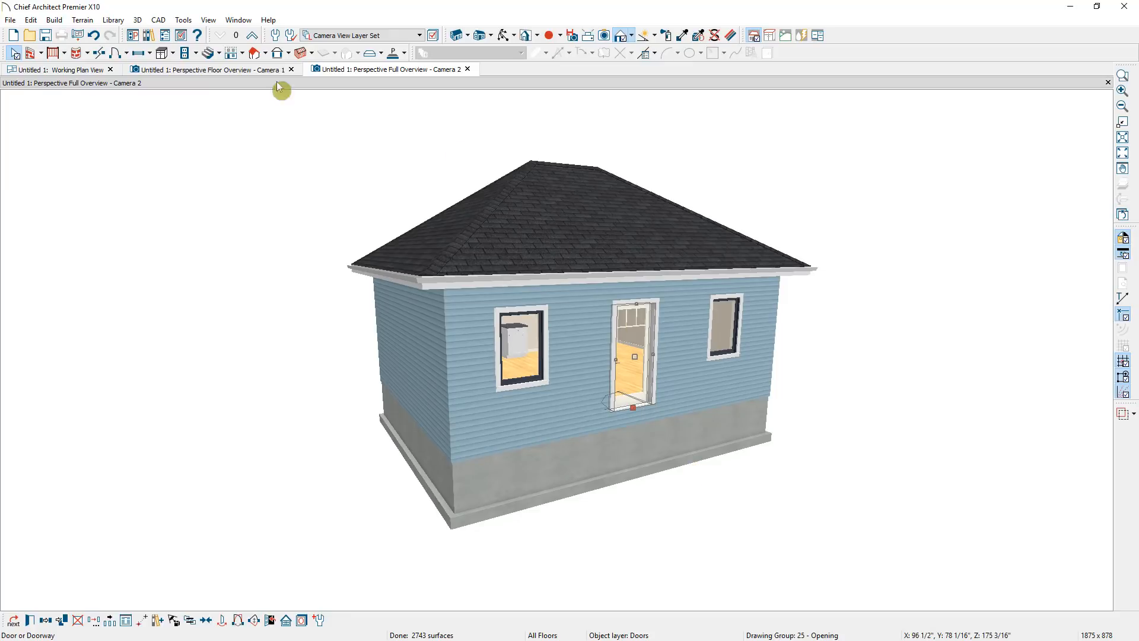
- Set the roof pitch to 6 in 12 in the Build Roof settings and rebuild the roof
click(54, 20)
mouse_move(107, 112)
click(236, 116)
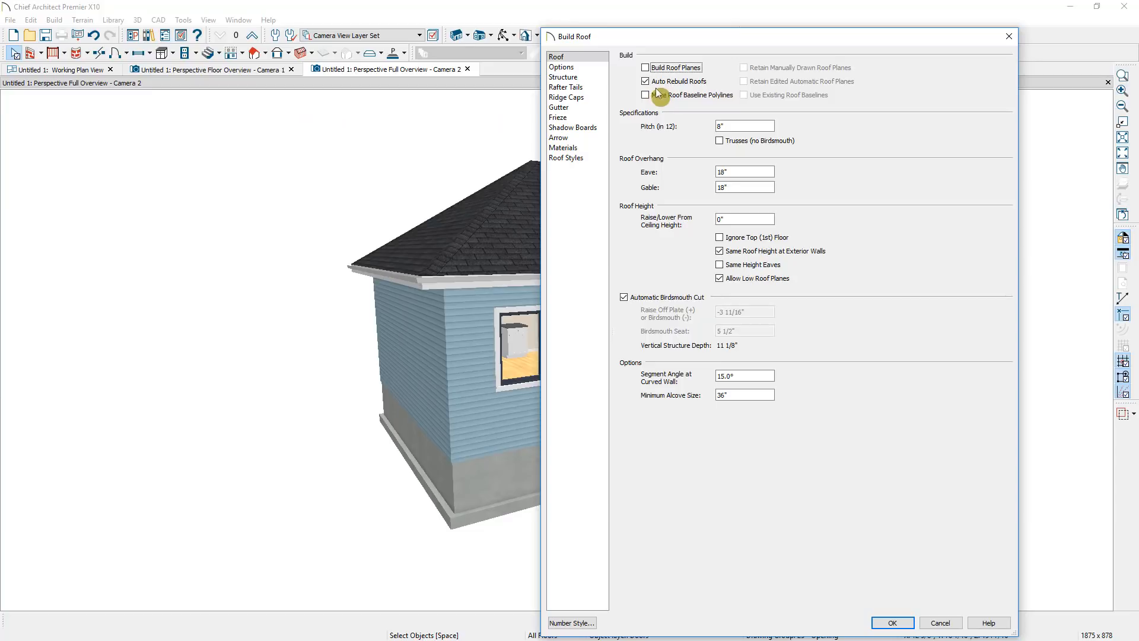
drag(728, 126, 717, 126)
text(6)
key(Return)
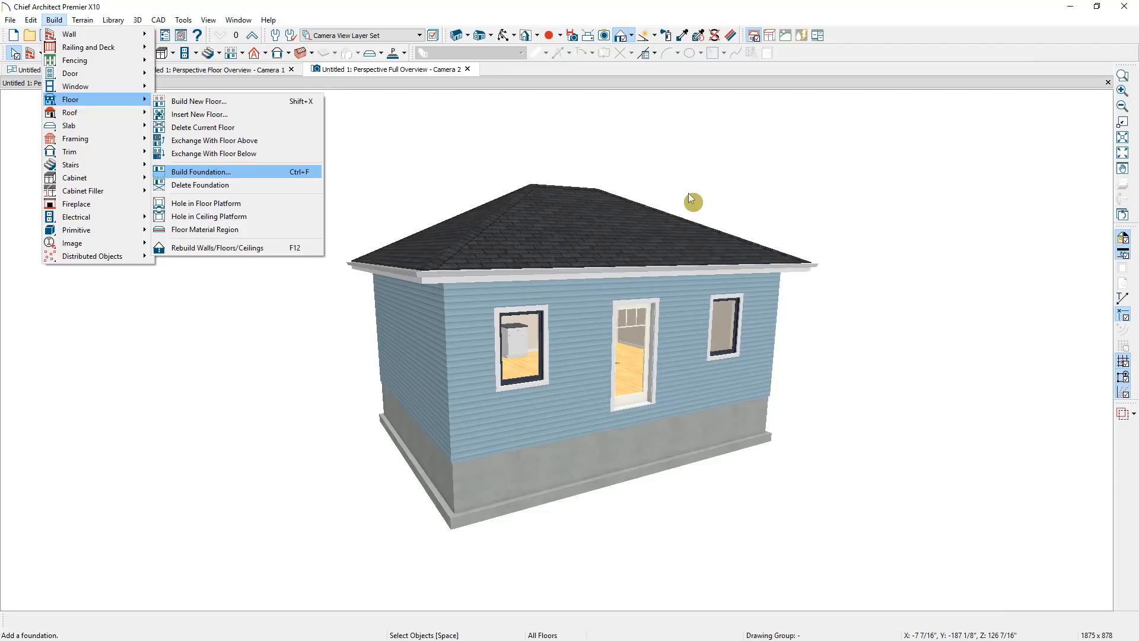
- Change the foundation type to Monolithic Slab in the Build Foundation settings and rebuild it
key(Return)
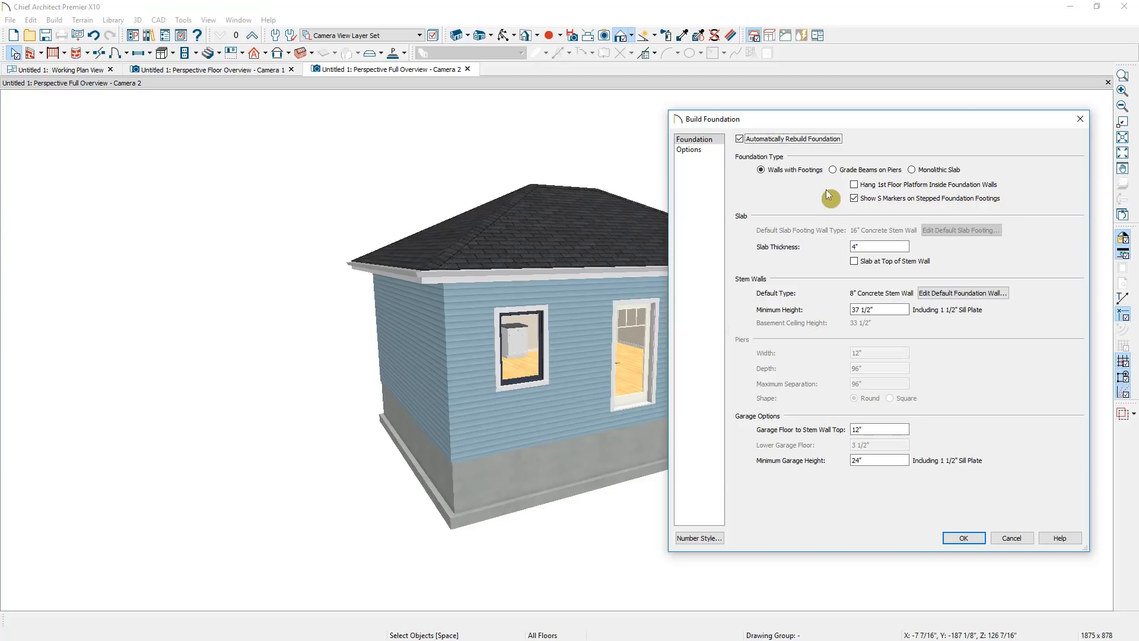
click(911, 172)
key(Return)
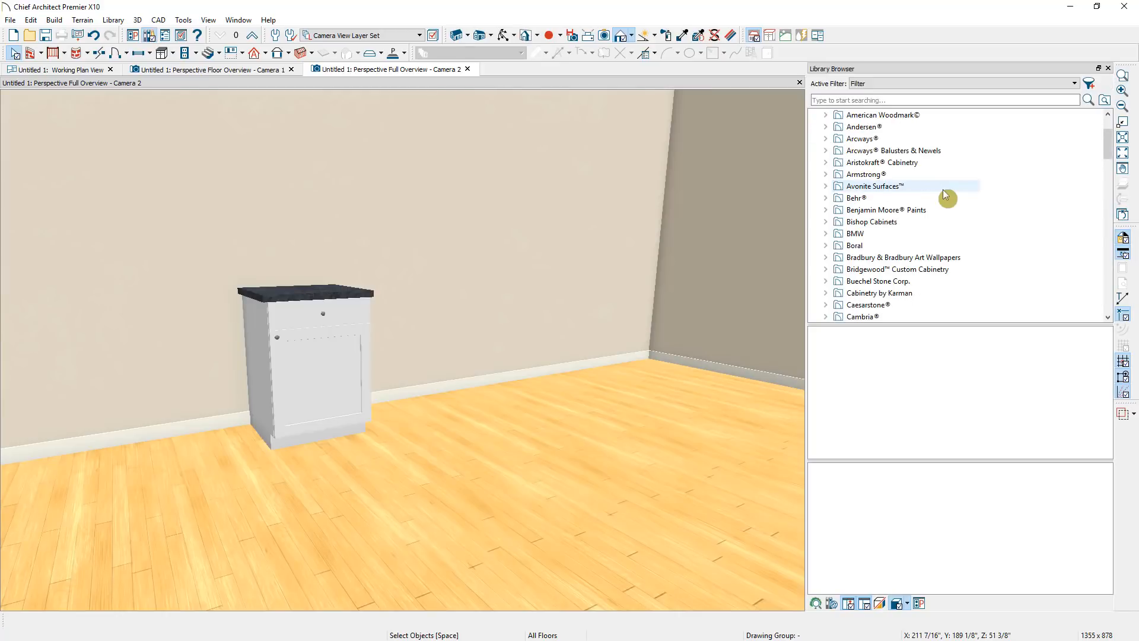
- Paint the base cabinet's countertop with the Bellingham material from the Cambria catalog
click(865, 318)
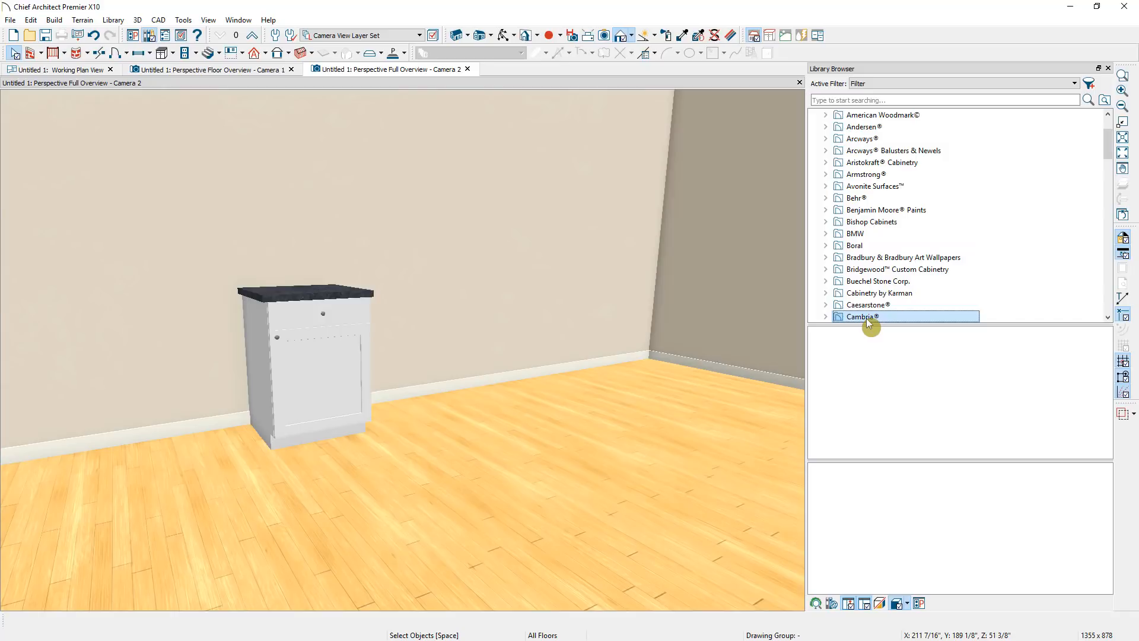
click(928, 335)
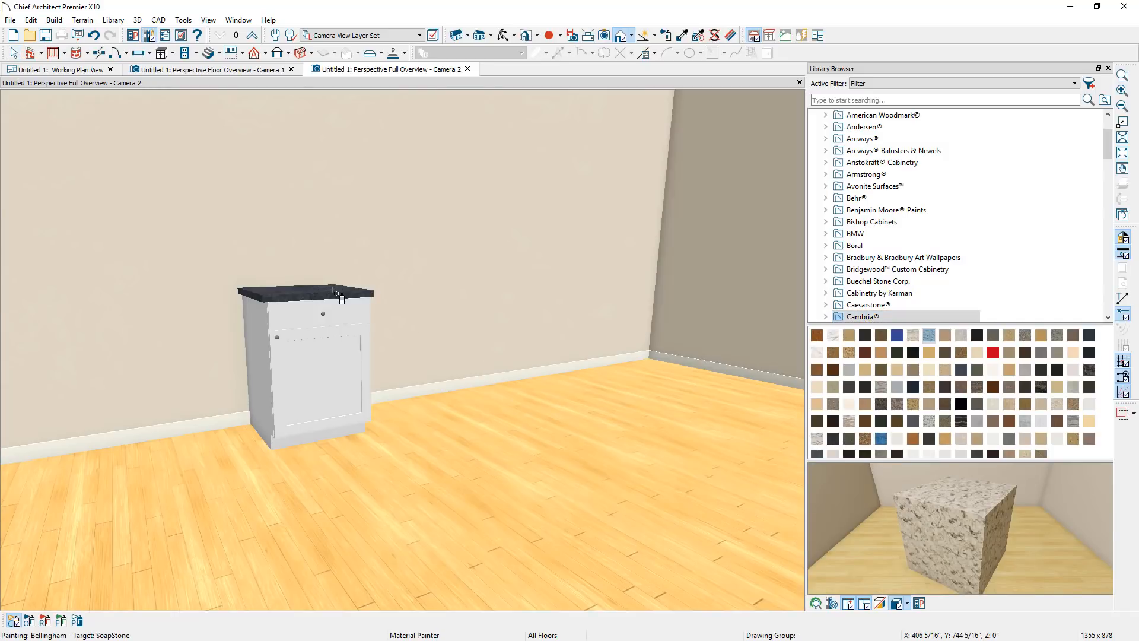
click(333, 291)
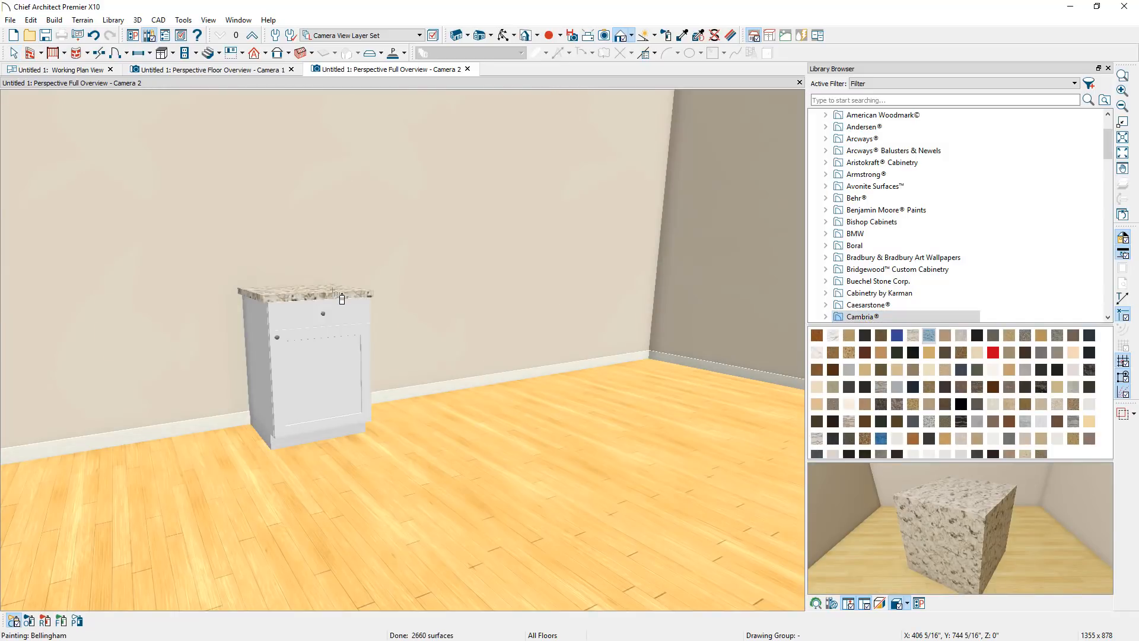
key(space)
- Set the repainted base cabinet as the default for objects of its type and confirm
click(299, 355)
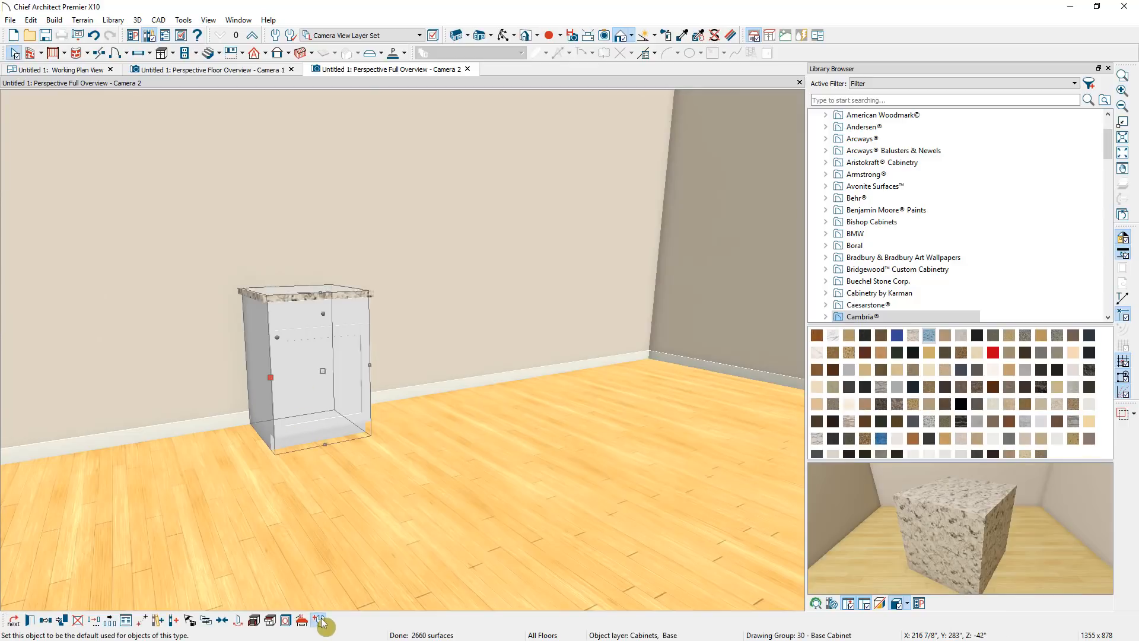
click(321, 622)
click(634, 346)
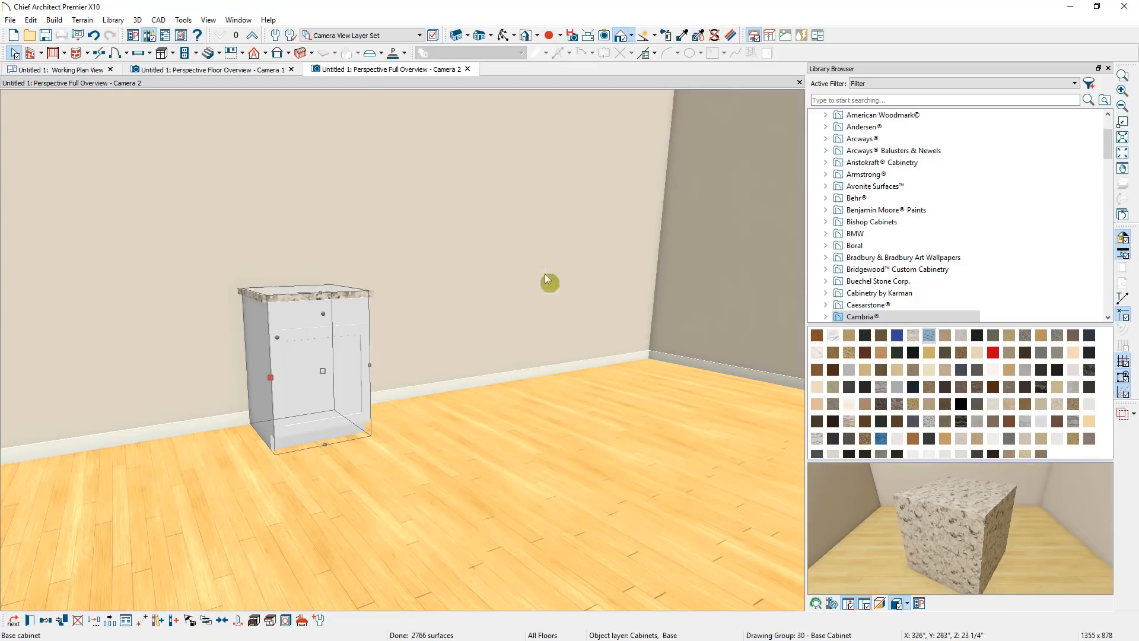
- Place a second base cabinet along the back wall beside the existing one
click(162, 53)
click(438, 276)
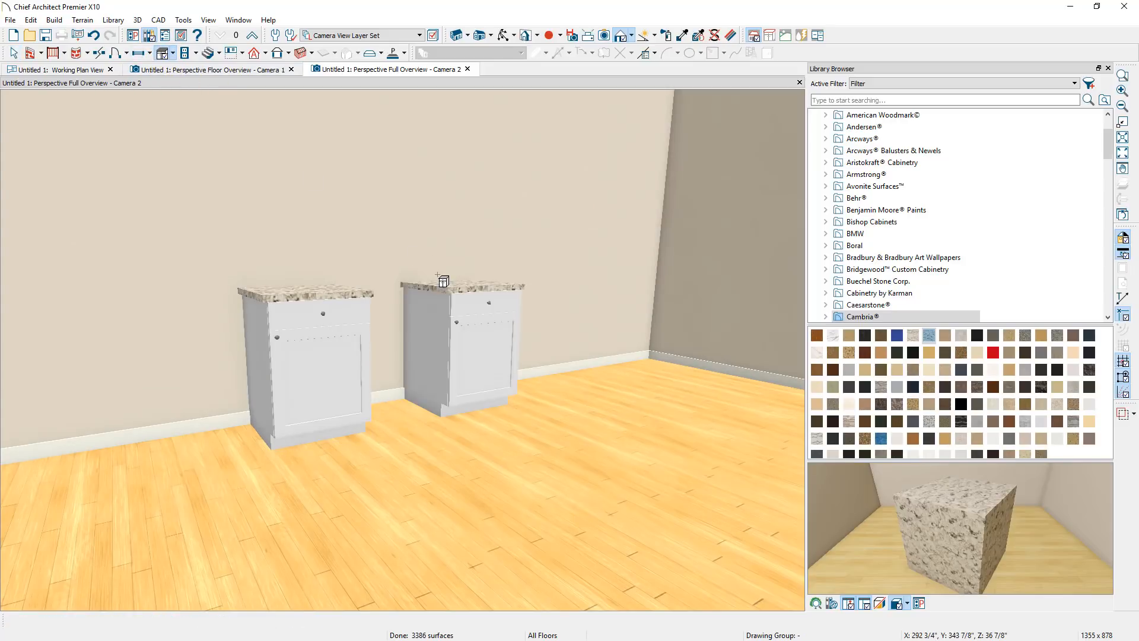
key(space)
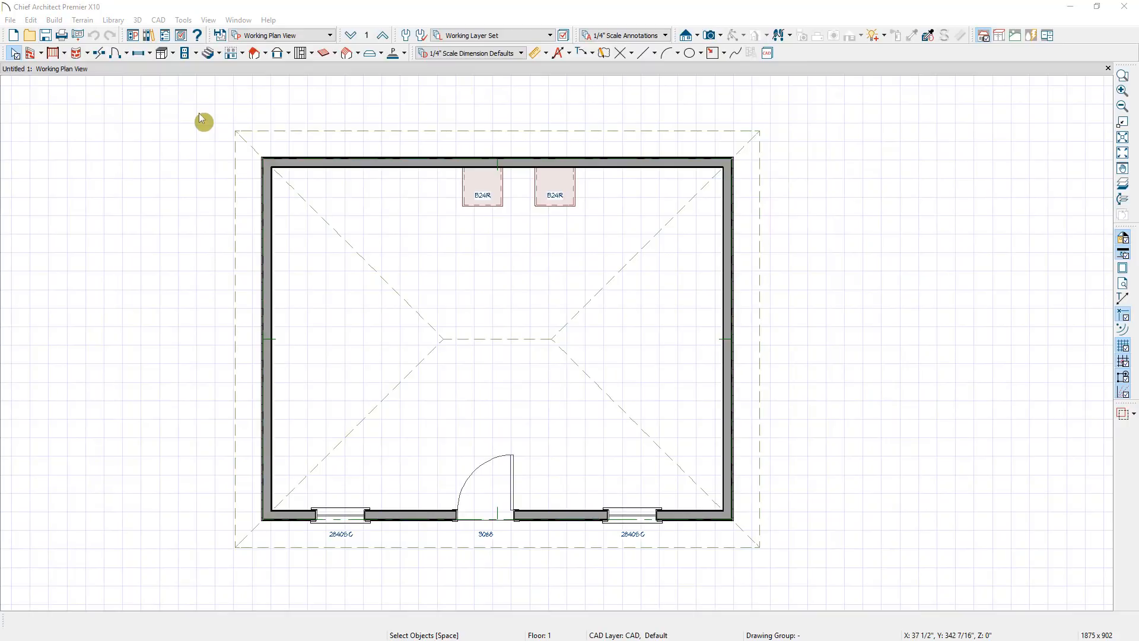
- Select the whole test building in plan view and delete it, agreeing to turn Auto Rebuild Roofs off
drag(198, 116, 791, 581)
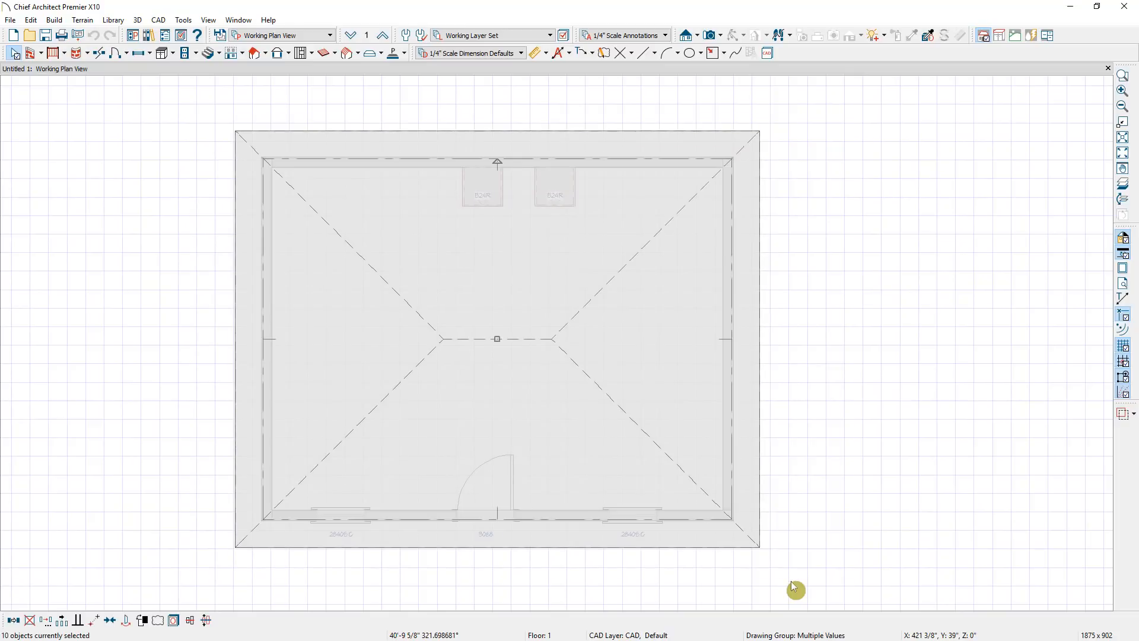
key(Delete)
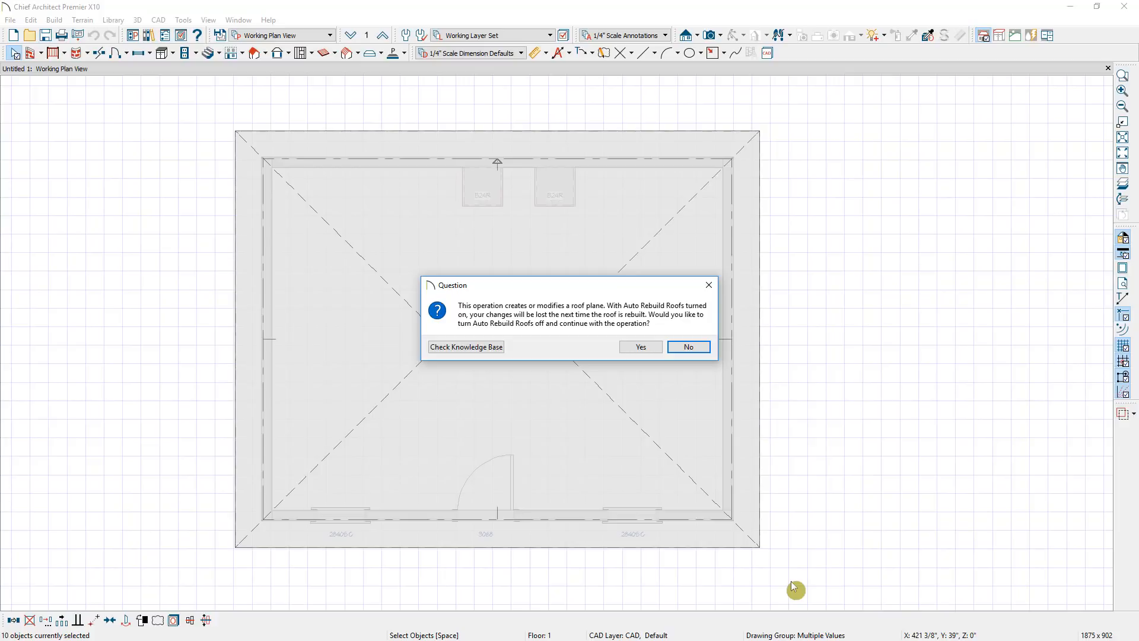
click(641, 347)
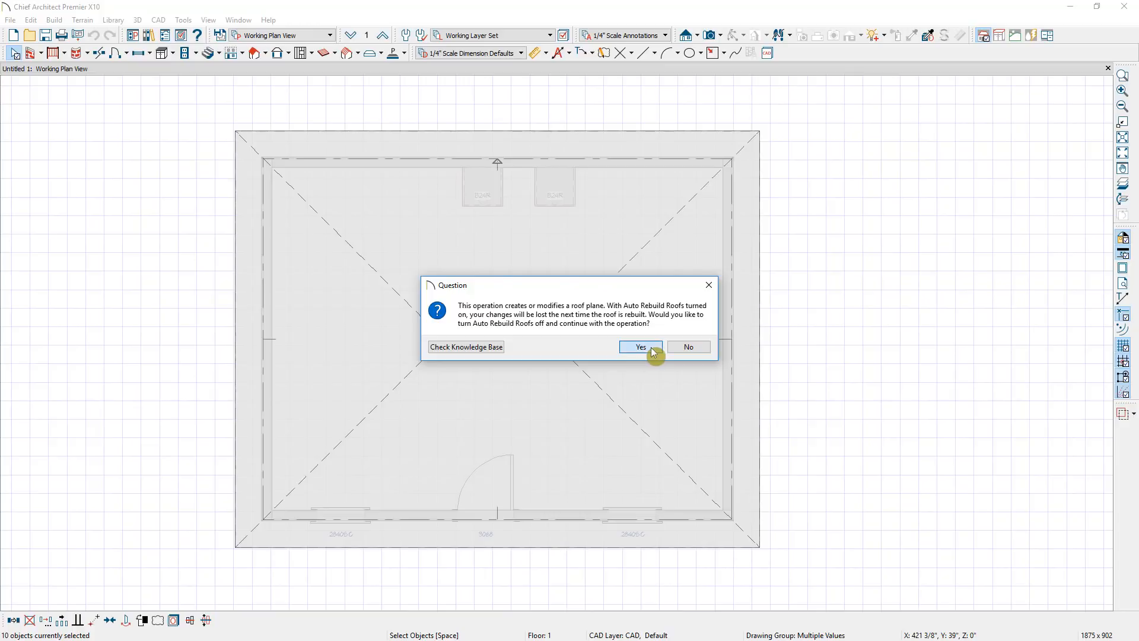
- On floor 0, disable Automatically Rebuild Foundation in the Build Foundation settings, and return to floor 1
click(356, 37)
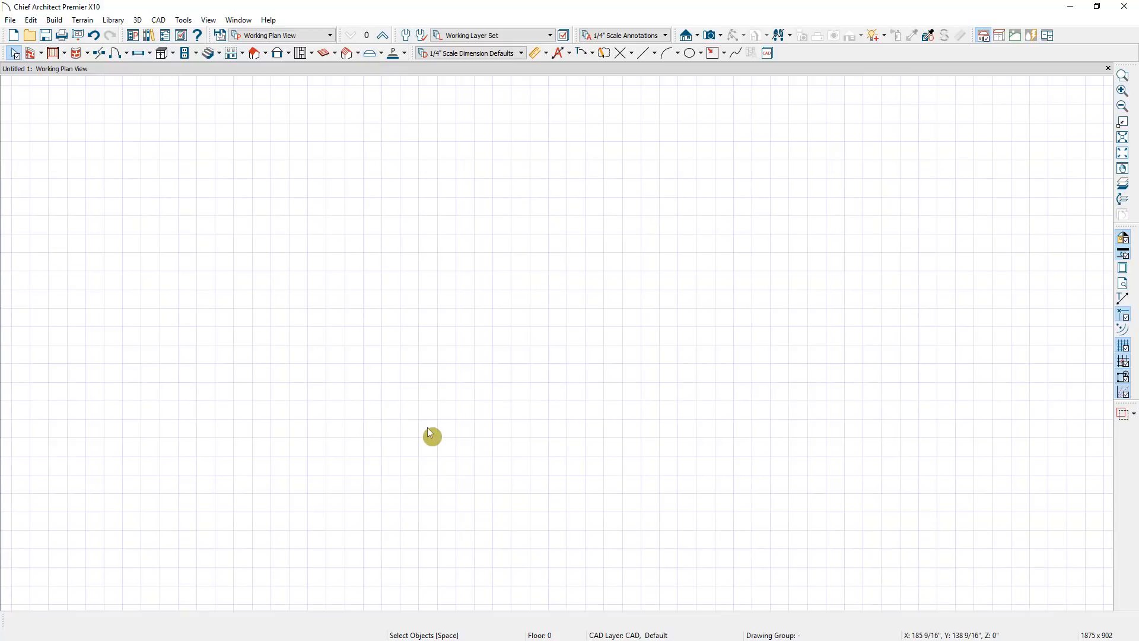
click(60, 21)
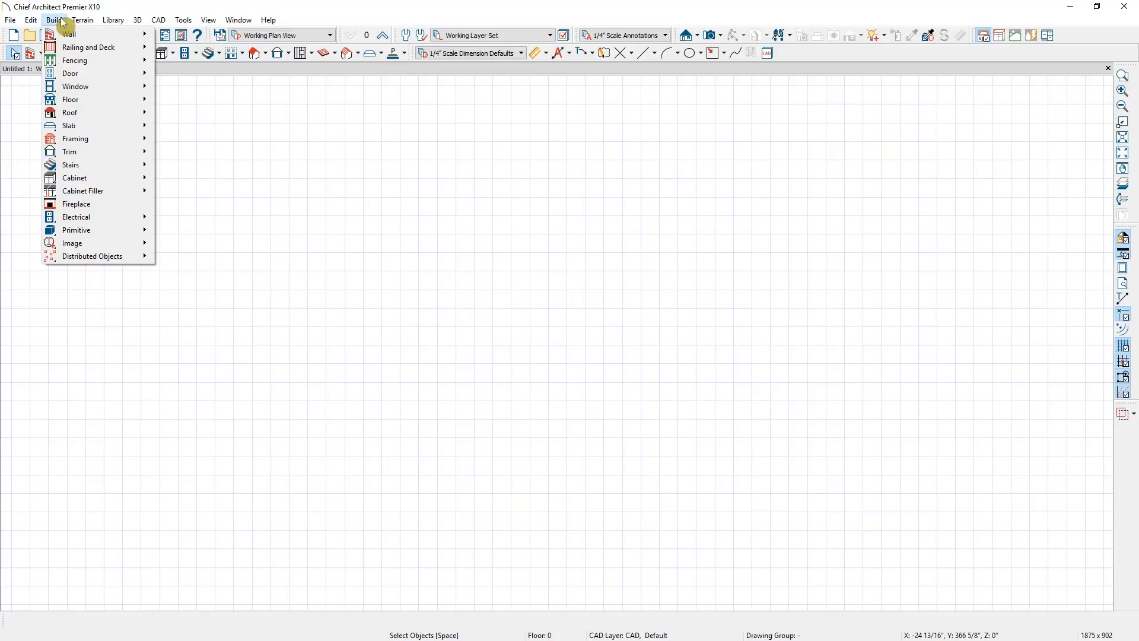
mouse_move(71, 101)
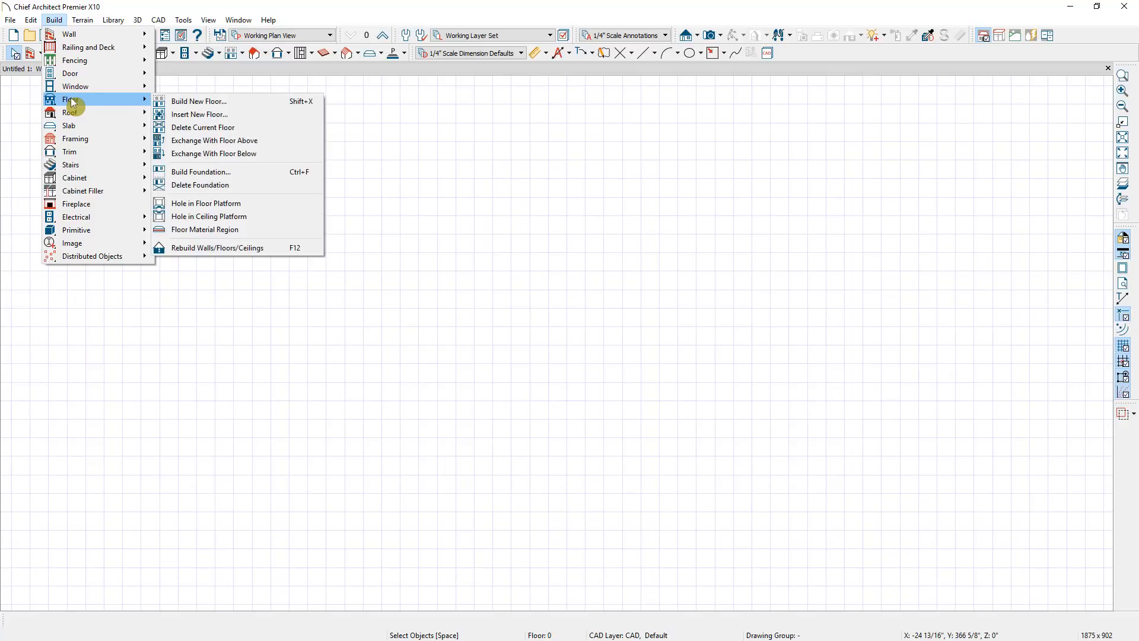
click(191, 172)
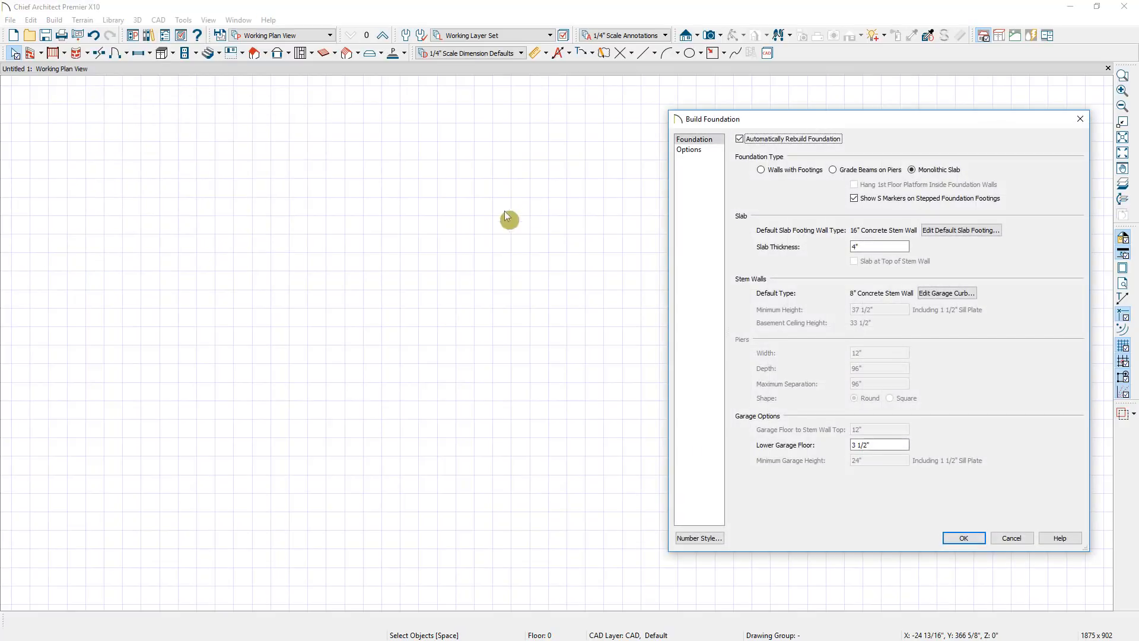
click(739, 139)
click(961, 538)
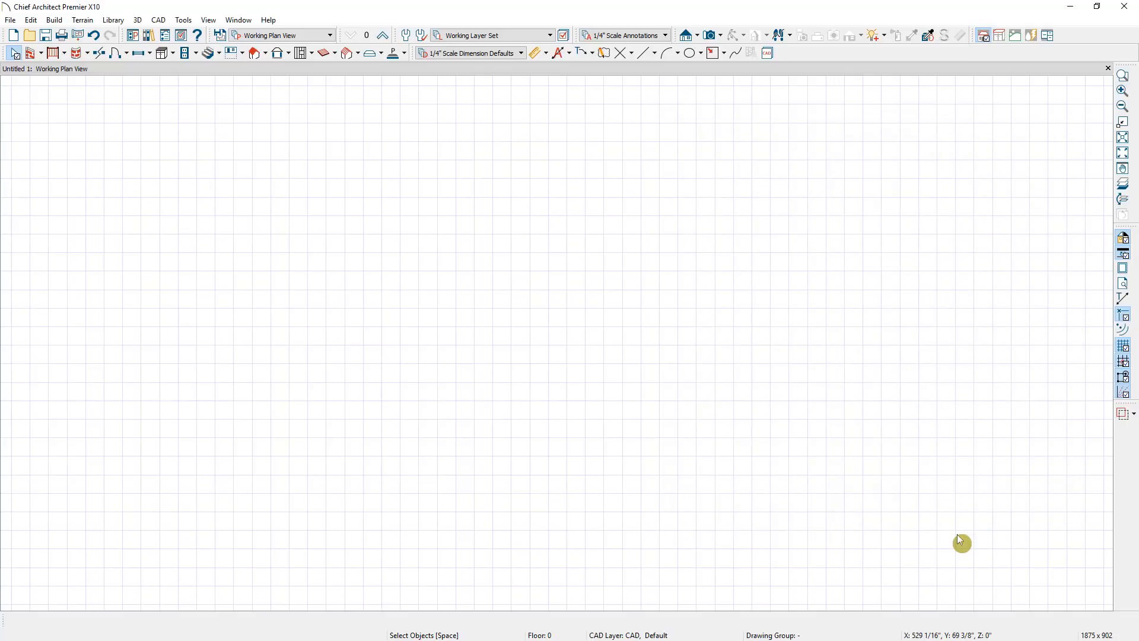
click(382, 37)
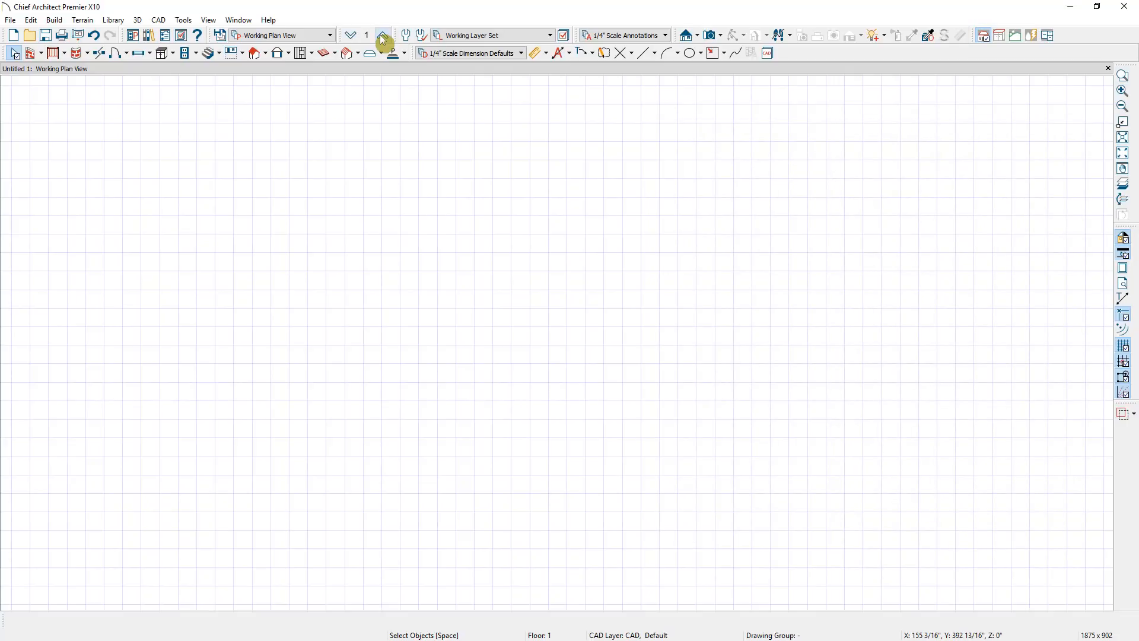
- Save the empty plan as the template MY-TEMPLATE.plan and make it the default template for imperial plans
click(12, 21)
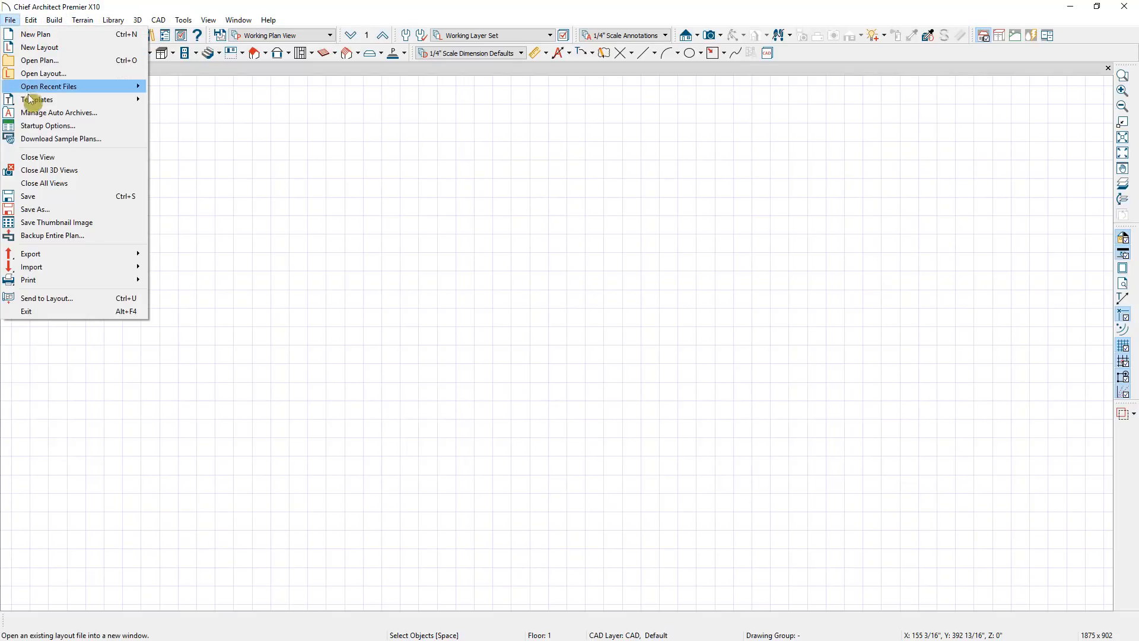
mouse_move(31, 101)
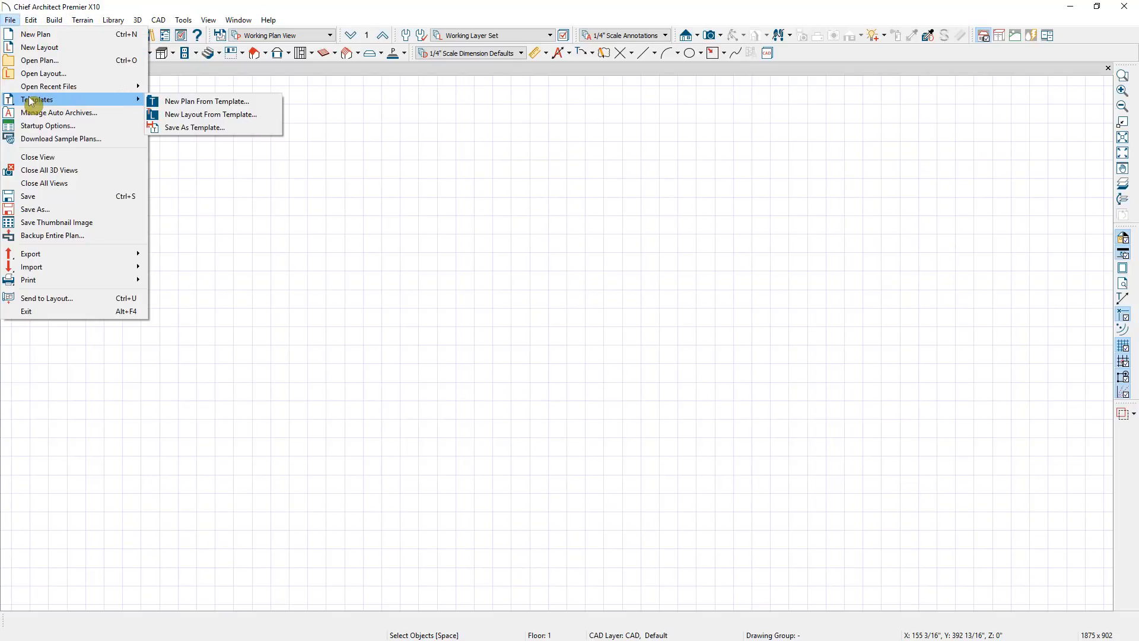
click(224, 127)
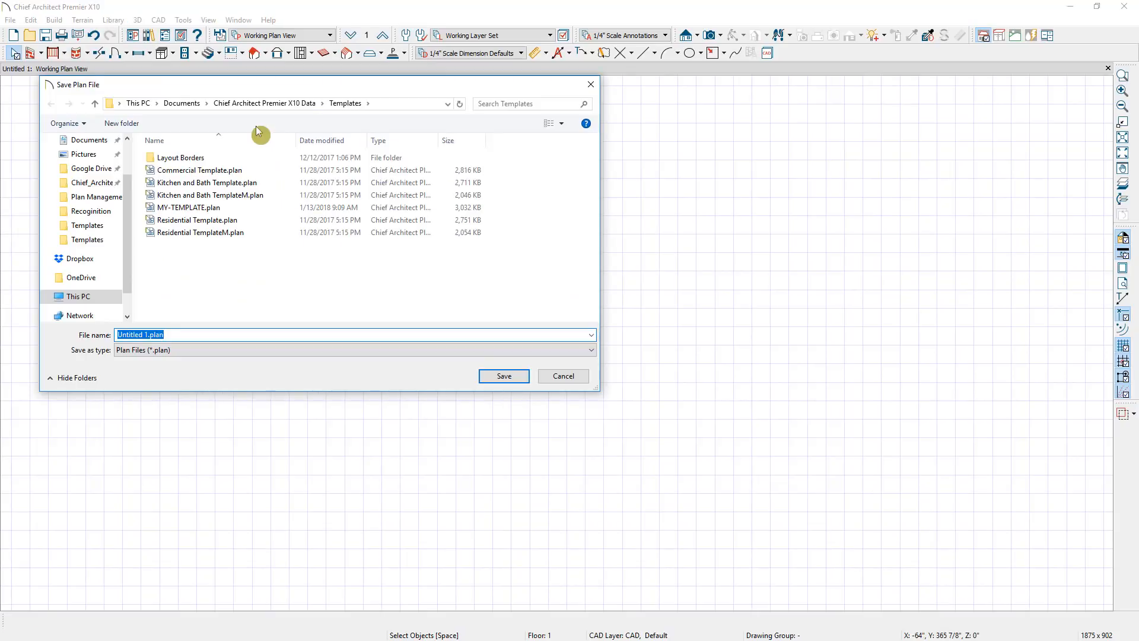
click(212, 207)
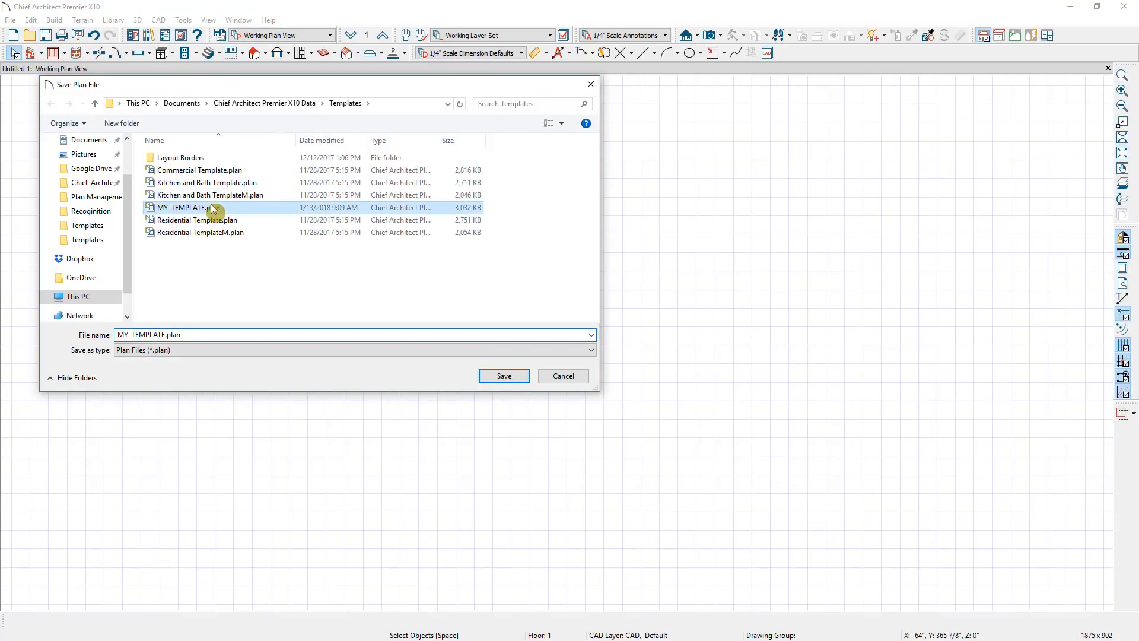
click(496, 375)
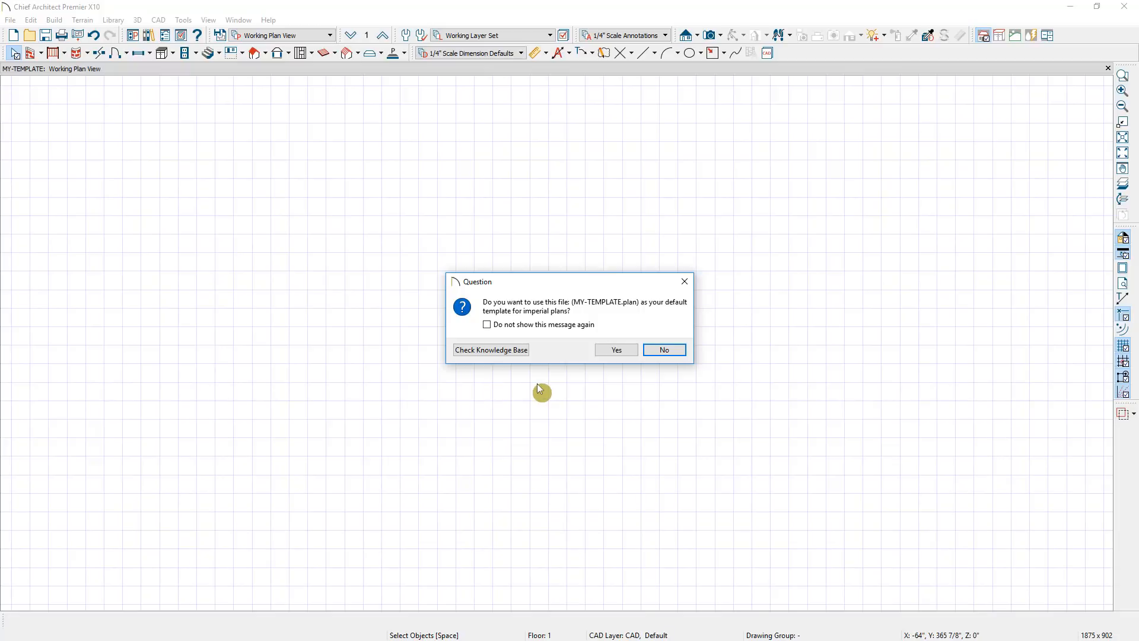
click(615, 350)
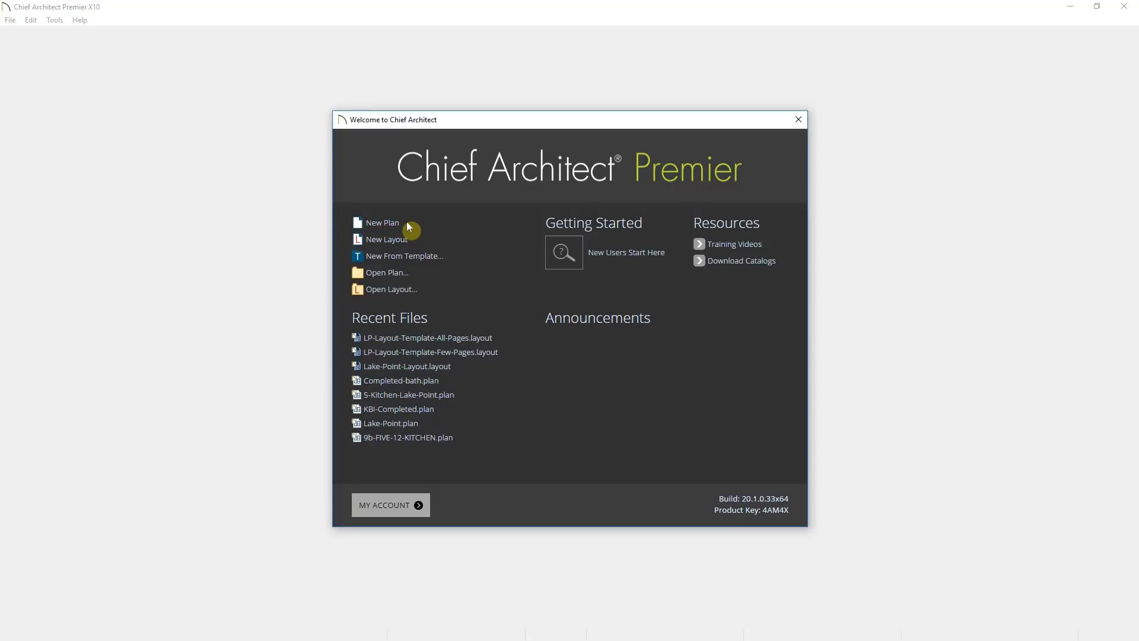
- Start a new plan and inspect the cabinet and its countertop inside the test building in 3D
click(407, 224)
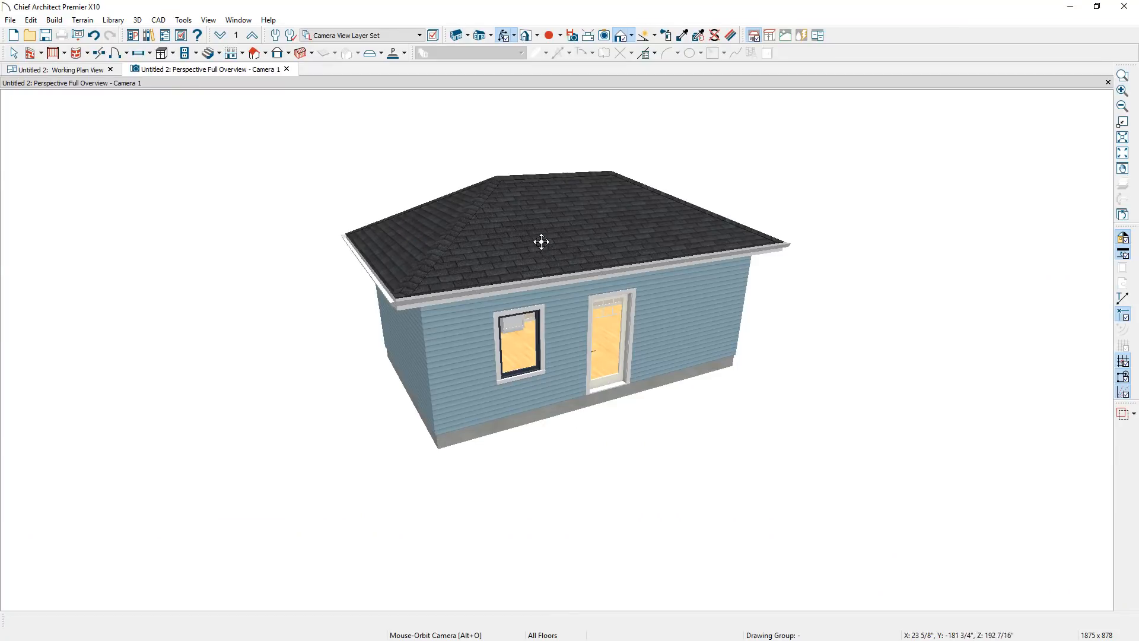
scroll(516, 309, up, 8)
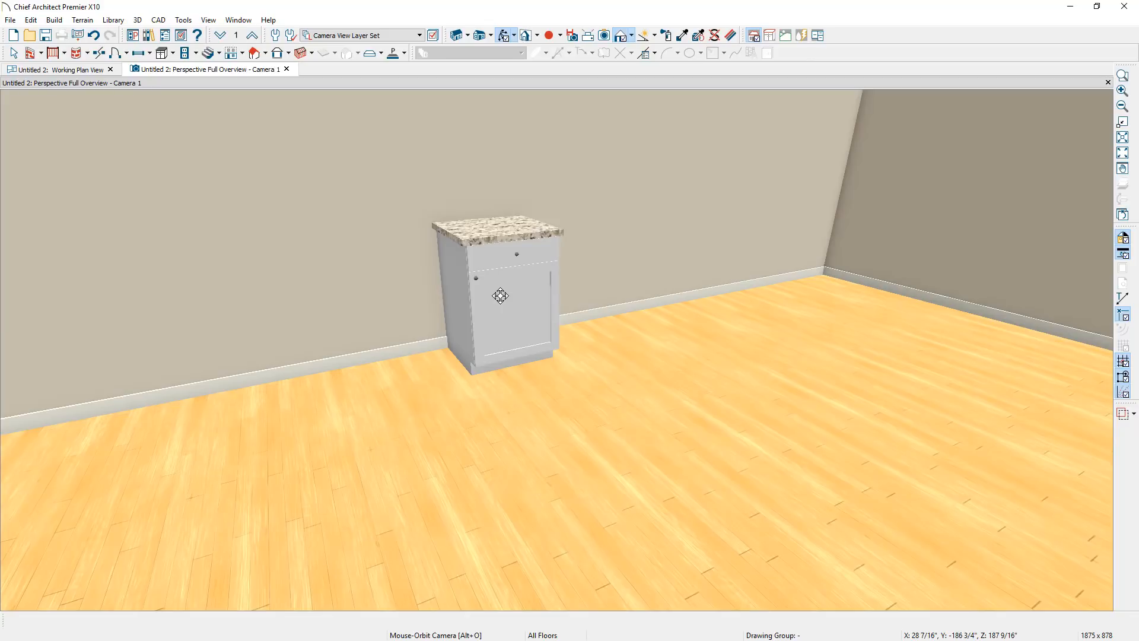
- Check the default U.S. plan template path in the New Plans preferences
click(30, 20)
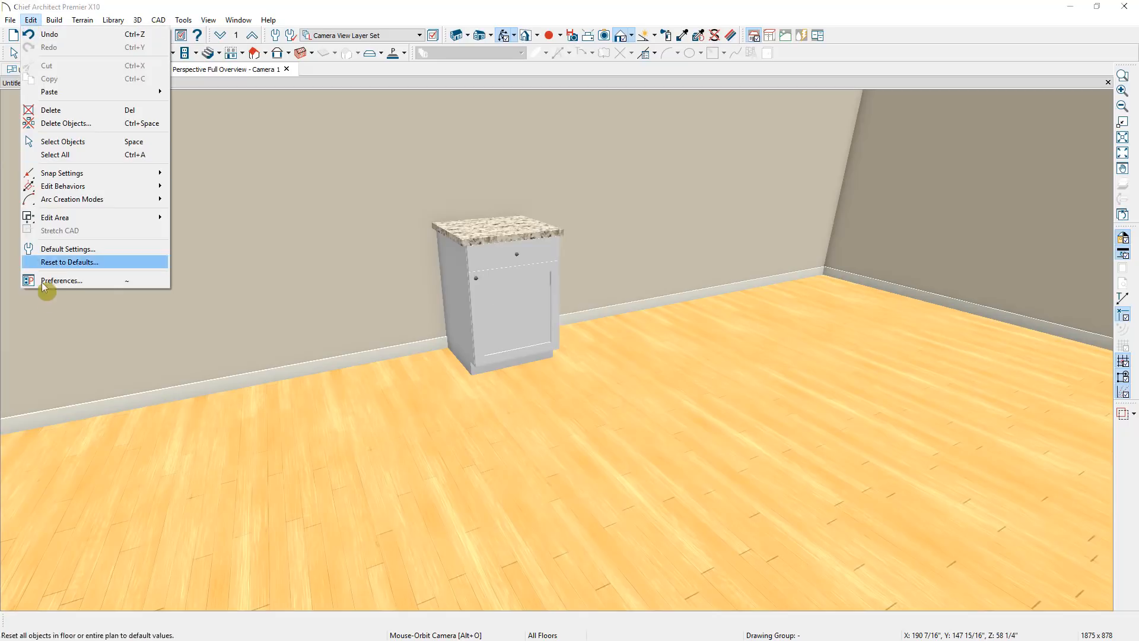
click(66, 283)
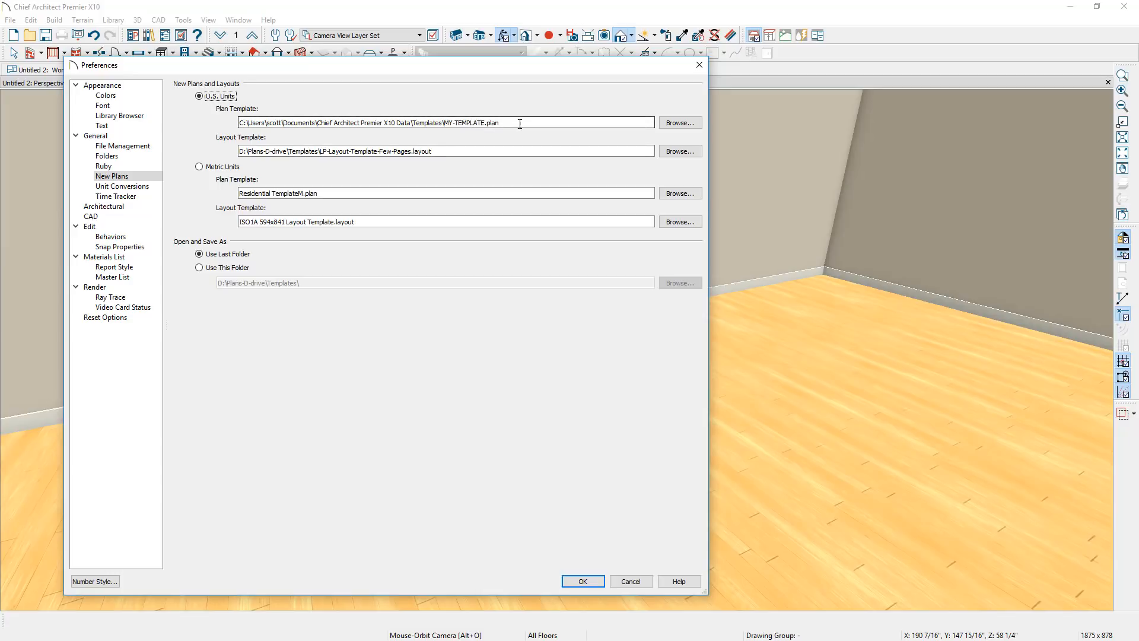
drag(520, 123, 236, 125)
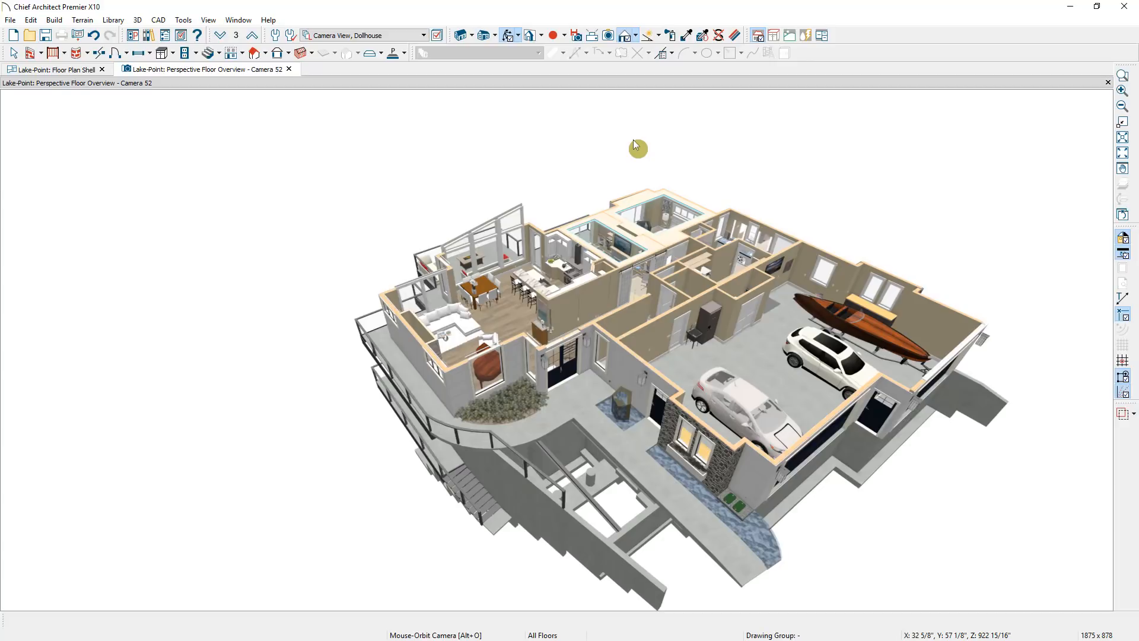
- Change the active layer set of the Lake-Point floor plan view to FloorPlan Set
drag(659, 508, 869, 491)
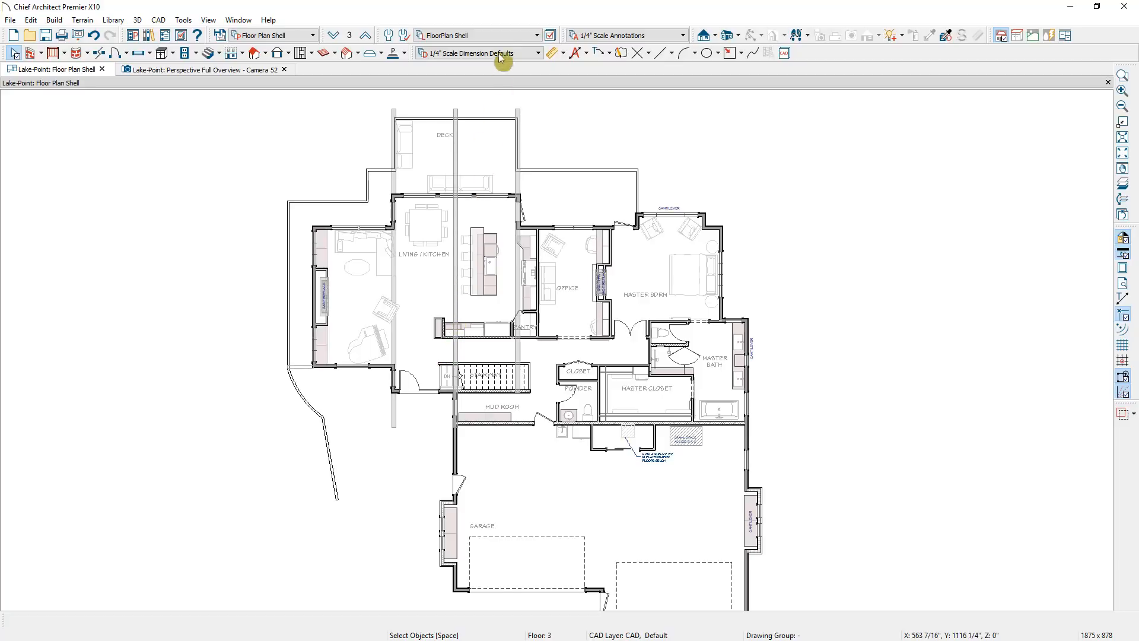
click(500, 38)
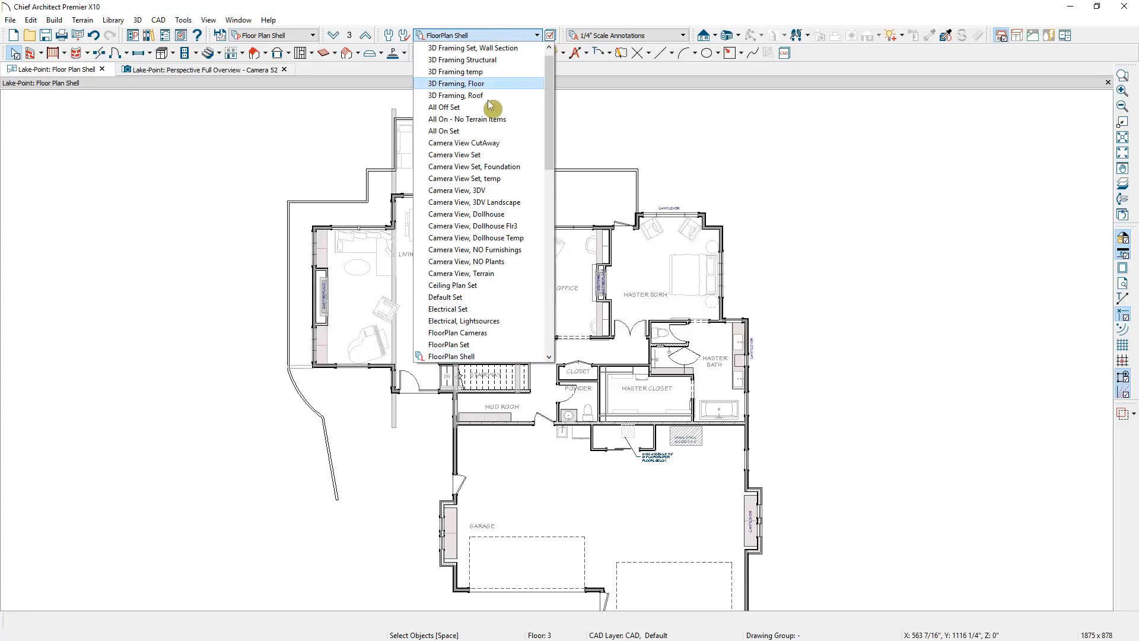
click(484, 342)
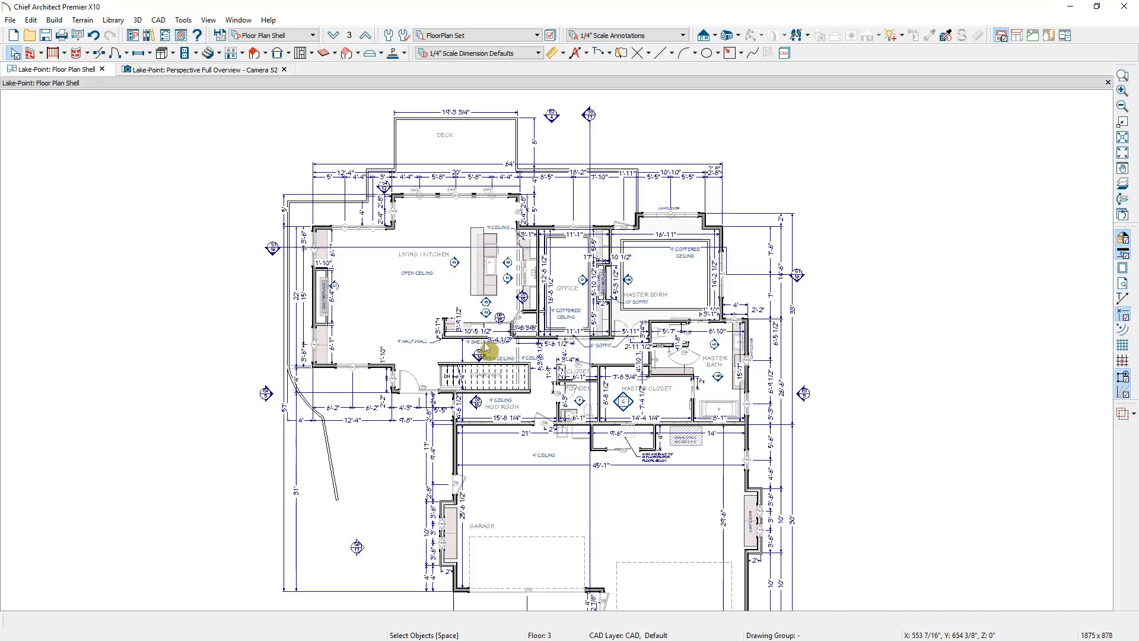
- Show the Lake-Point perspective camera view with the Camera View, Terrain layer set and examine the house's deck side
click(229, 70)
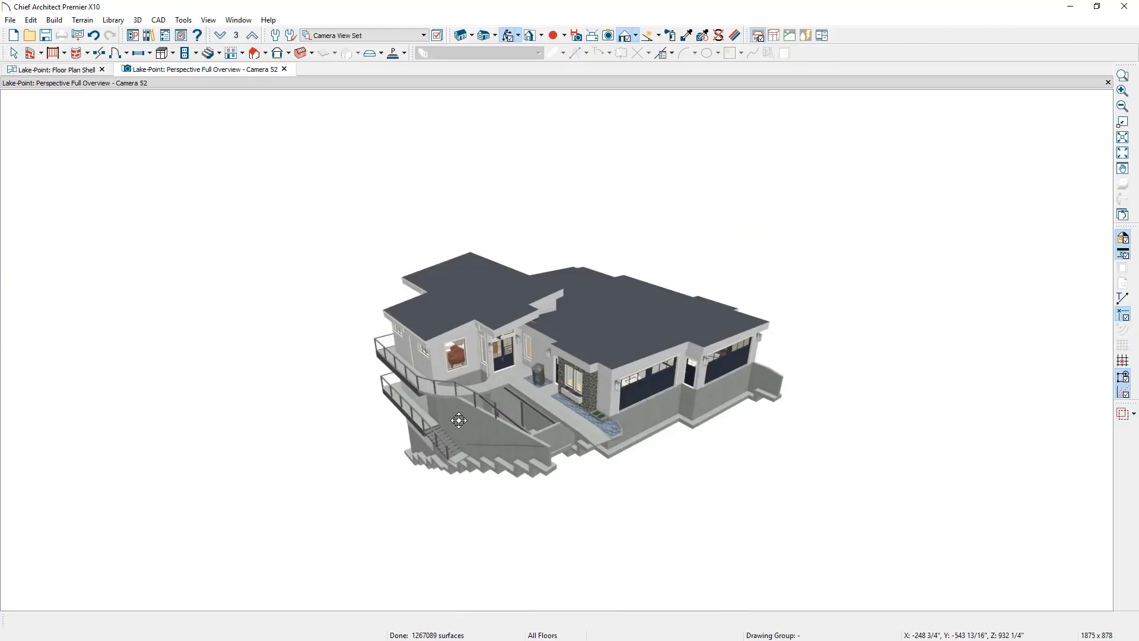
drag(458, 424, 717, 389)
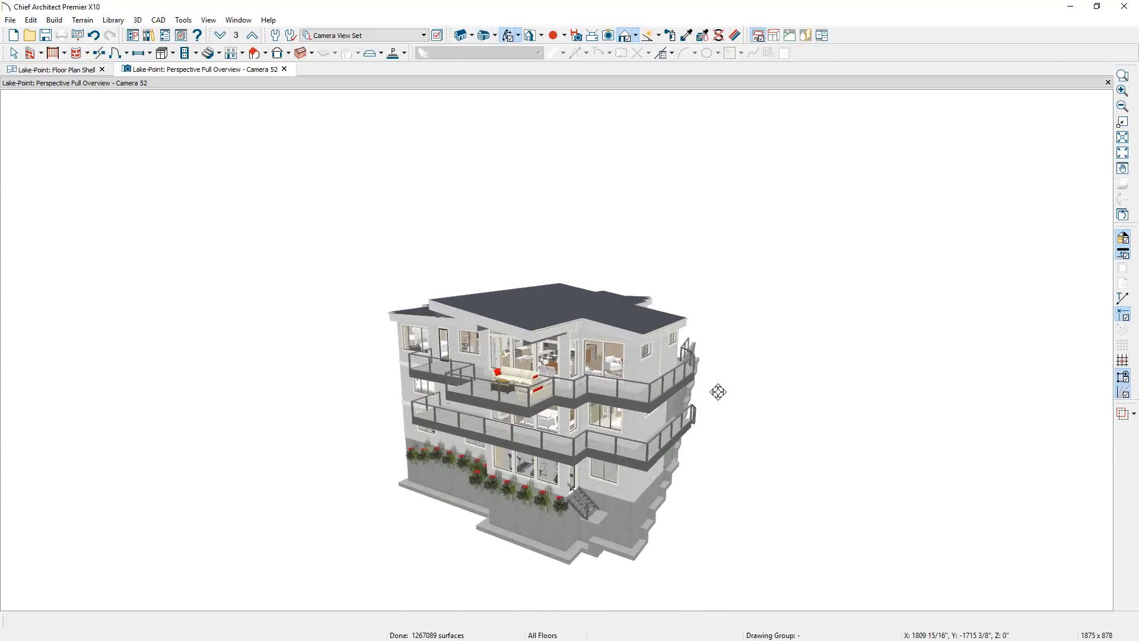
click(404, 36)
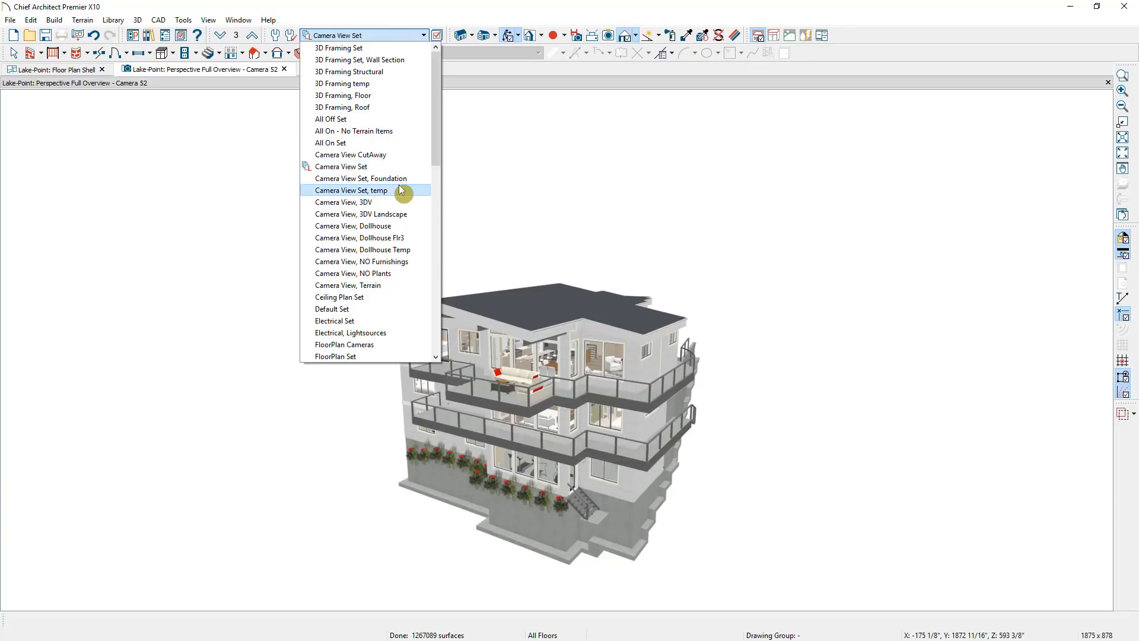
click(392, 285)
drag(609, 453, 607, 453)
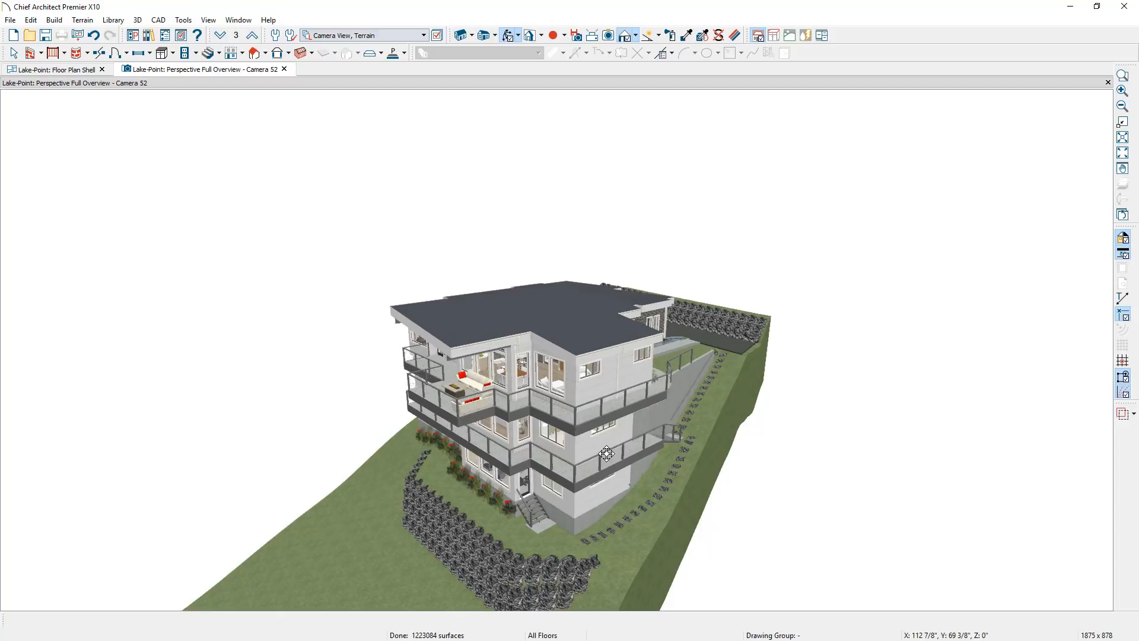
- Change the perspective view's layer set to 3D Framing Set and examine the house's framing from another side
click(363, 36)
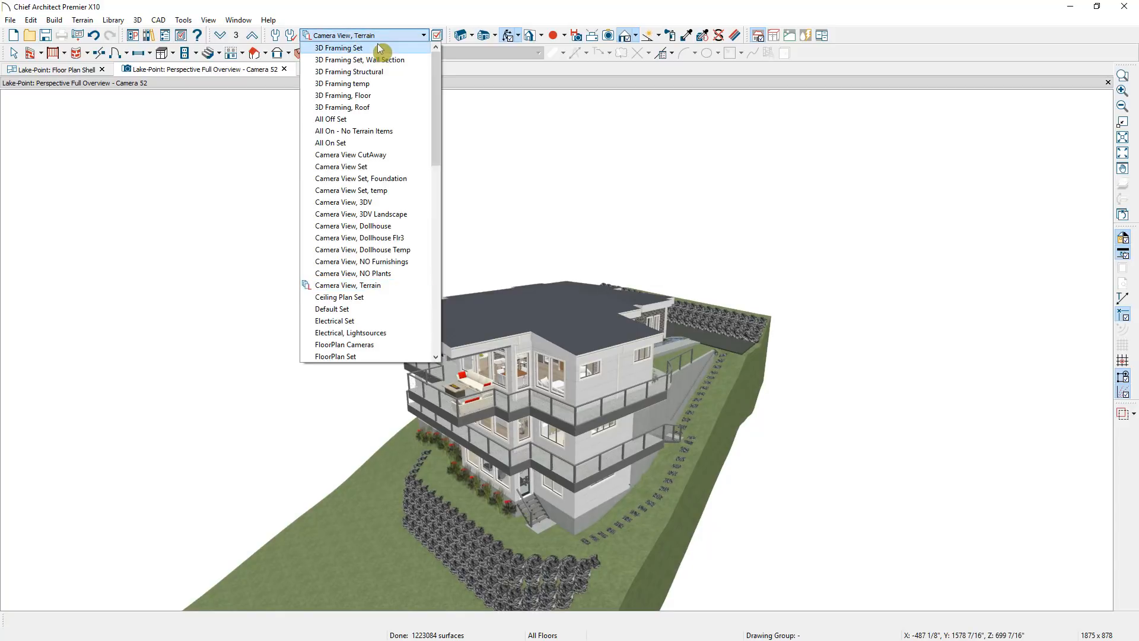
click(380, 49)
drag(560, 457, 727, 464)
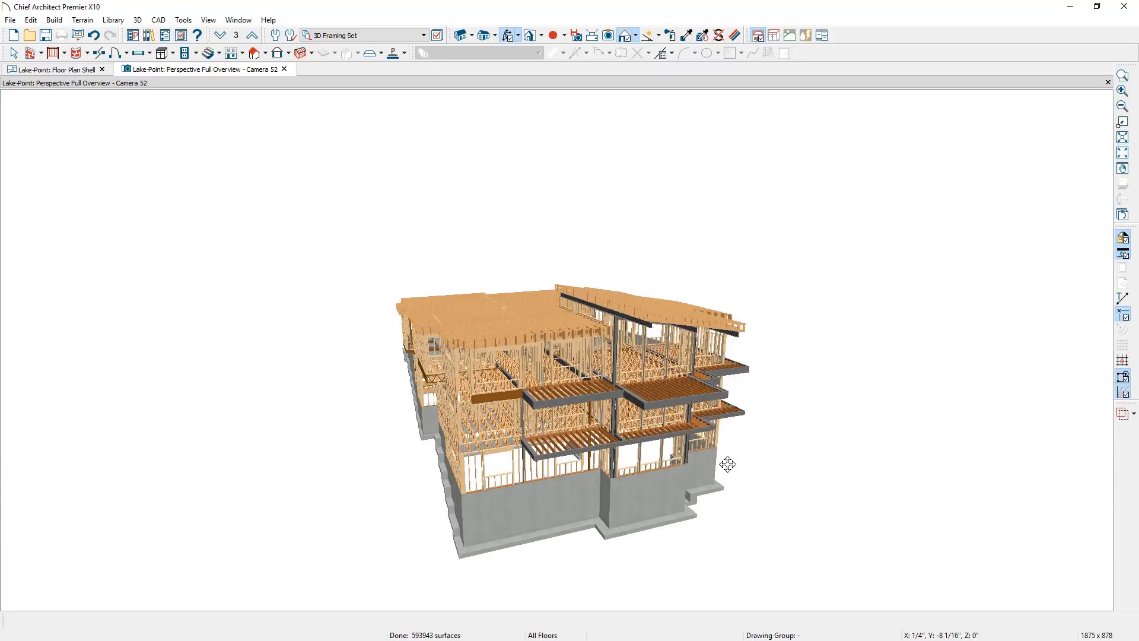
scroll(596, 362, up, 3)
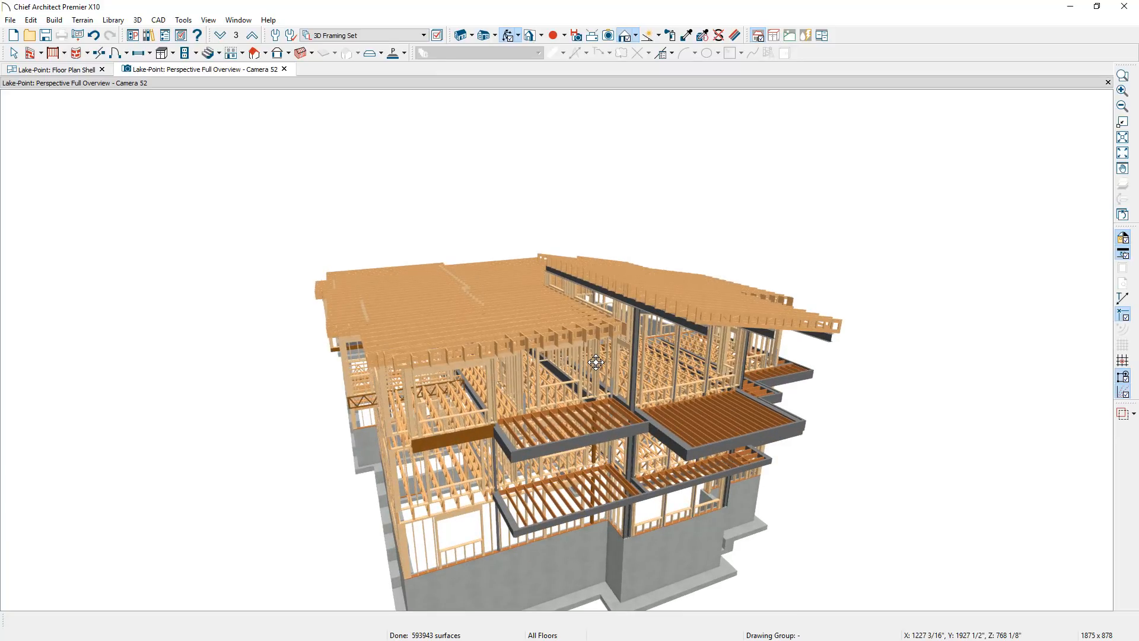
- Change the perspective view's layer set to 3D Framing, Roof and examine the roof framing
click(390, 36)
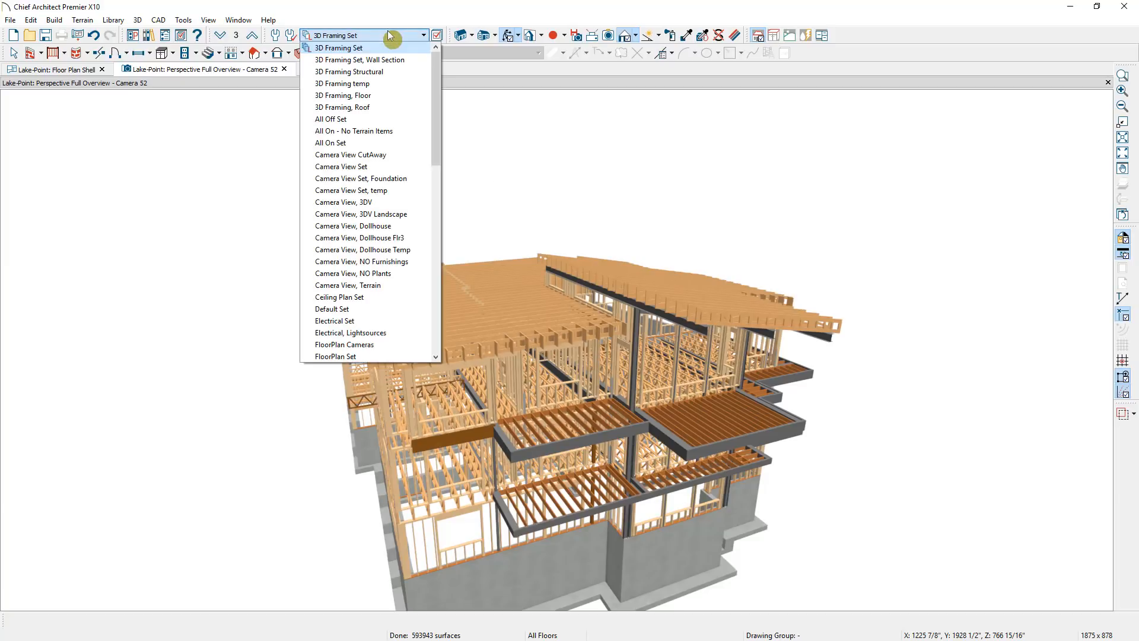
click(384, 107)
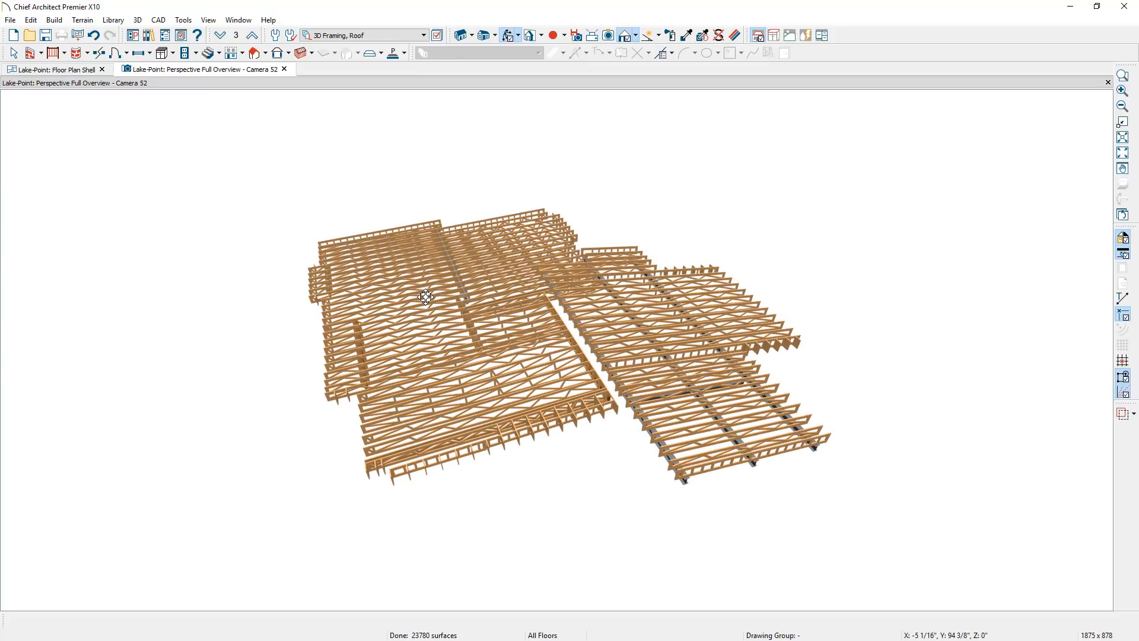
click(366, 38)
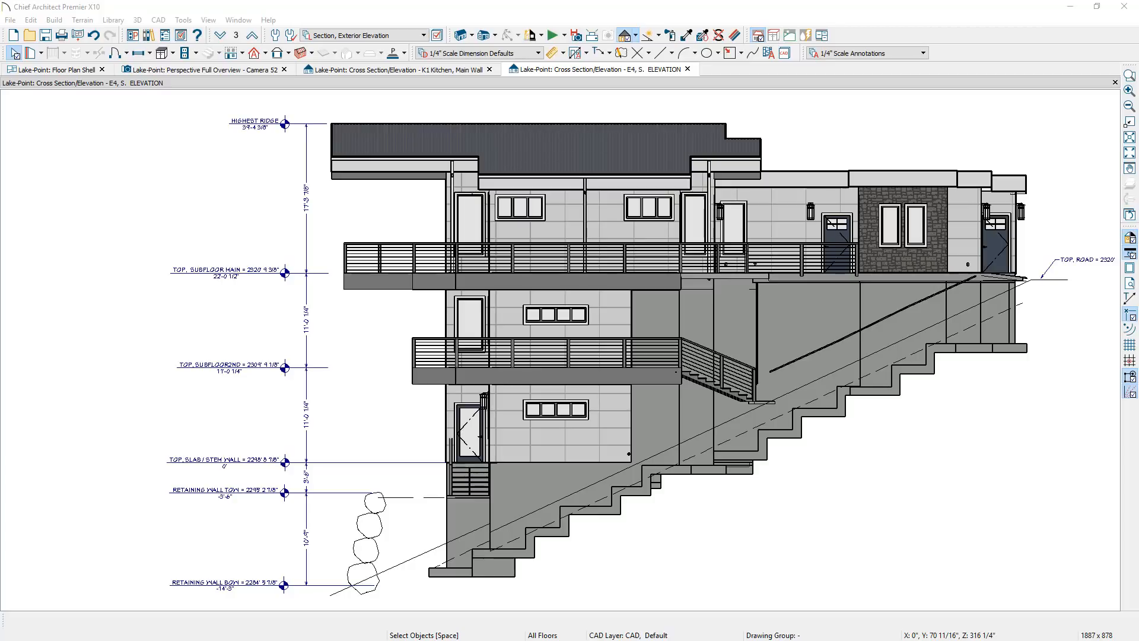
- Show the K1 Kitchen, Main Wall elevation and check its active defaults without changing them
click(447, 71)
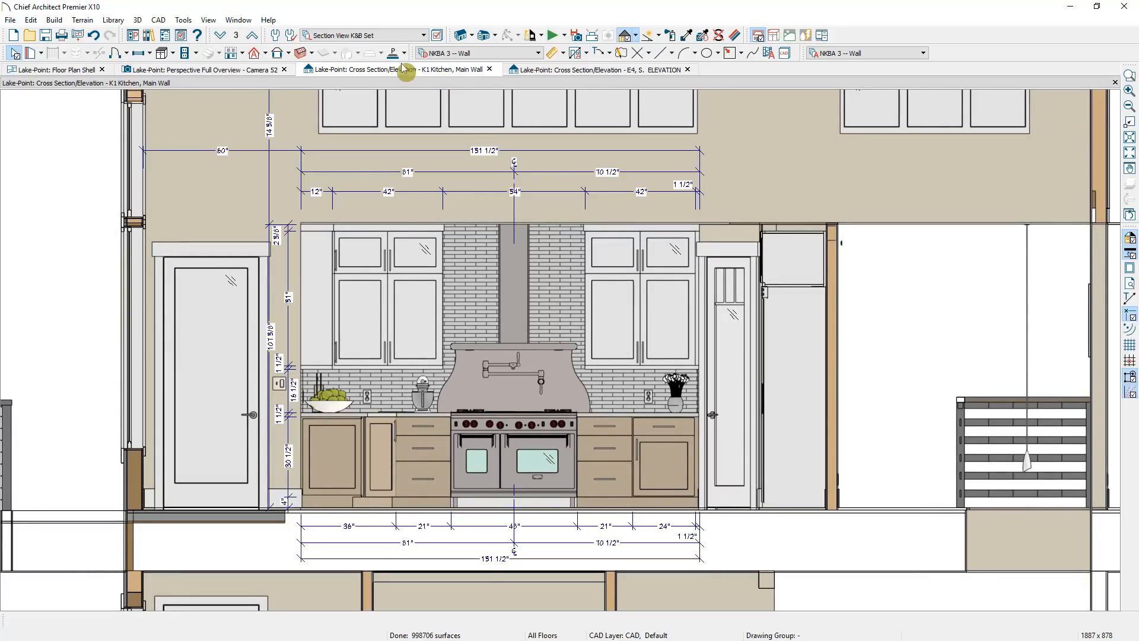
click(291, 36)
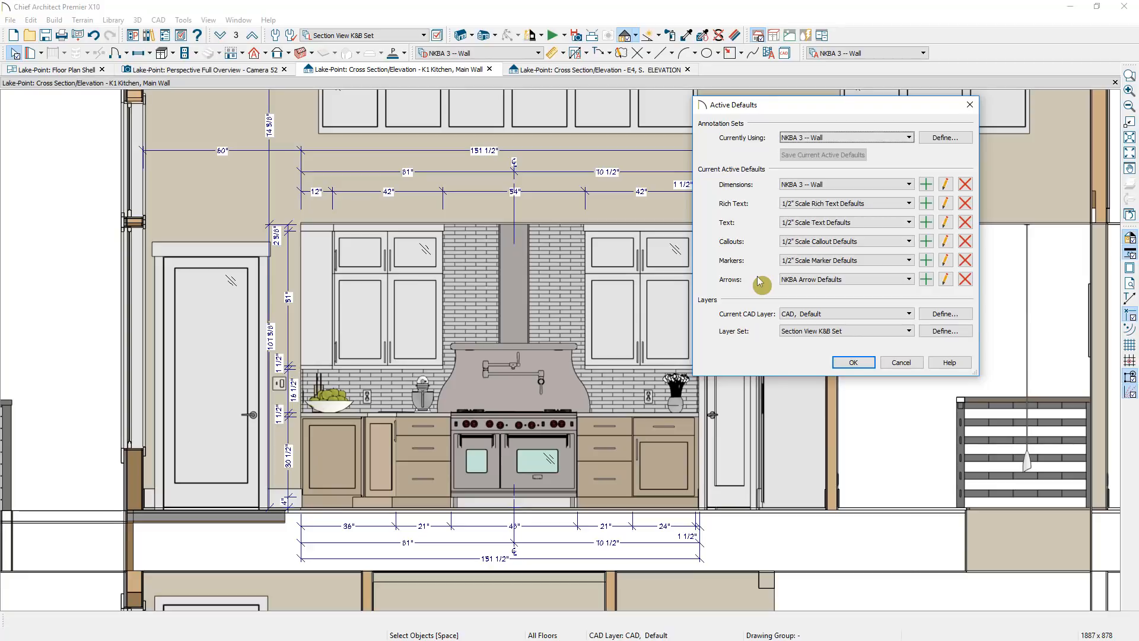
click(908, 361)
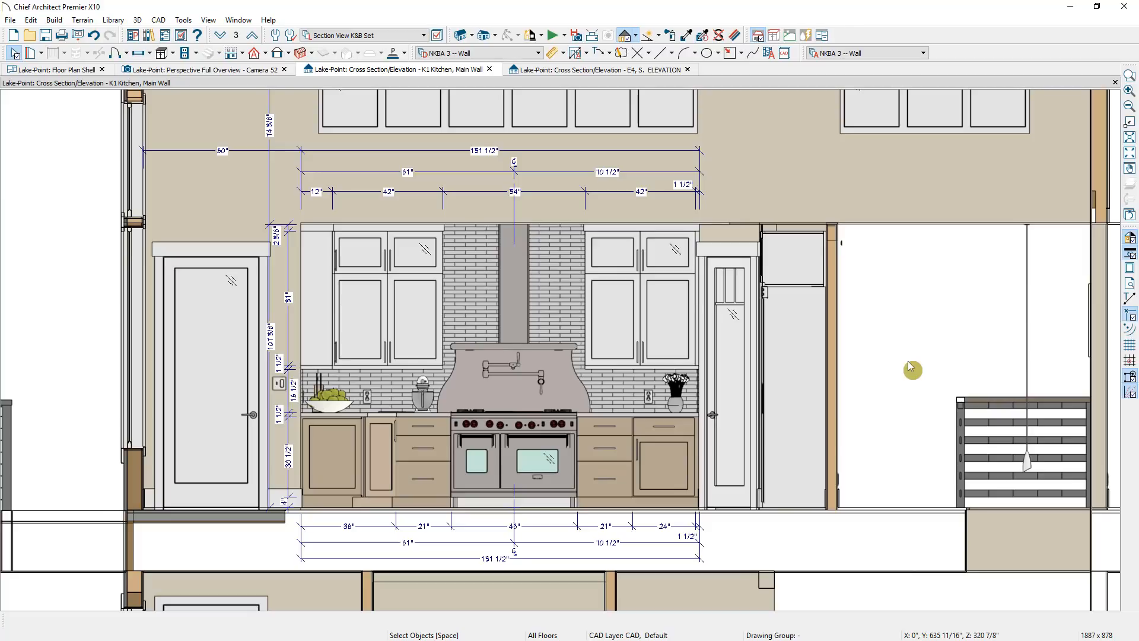
- Show the E4, S. ELEVATION view and look up the file export options
click(650, 74)
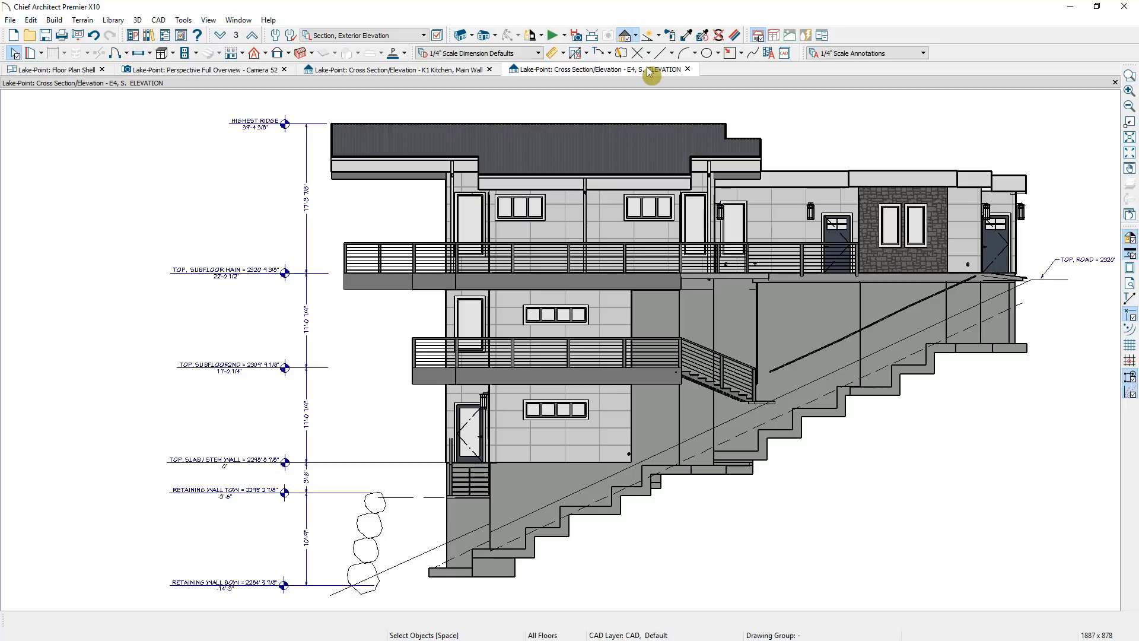
click(12, 21)
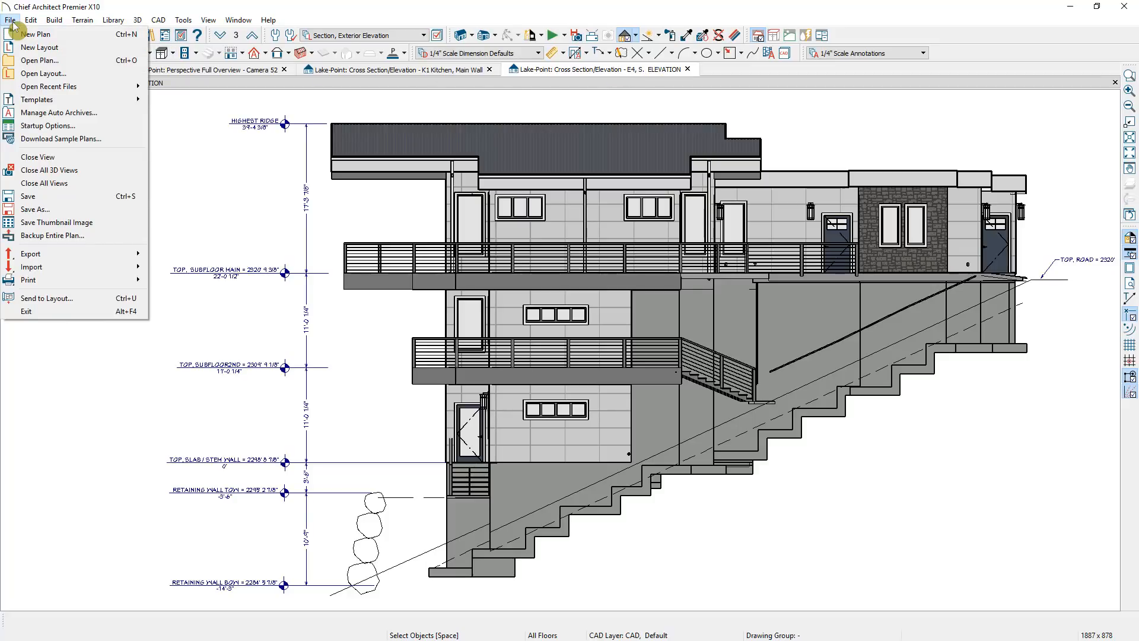
mouse_move(29, 257)
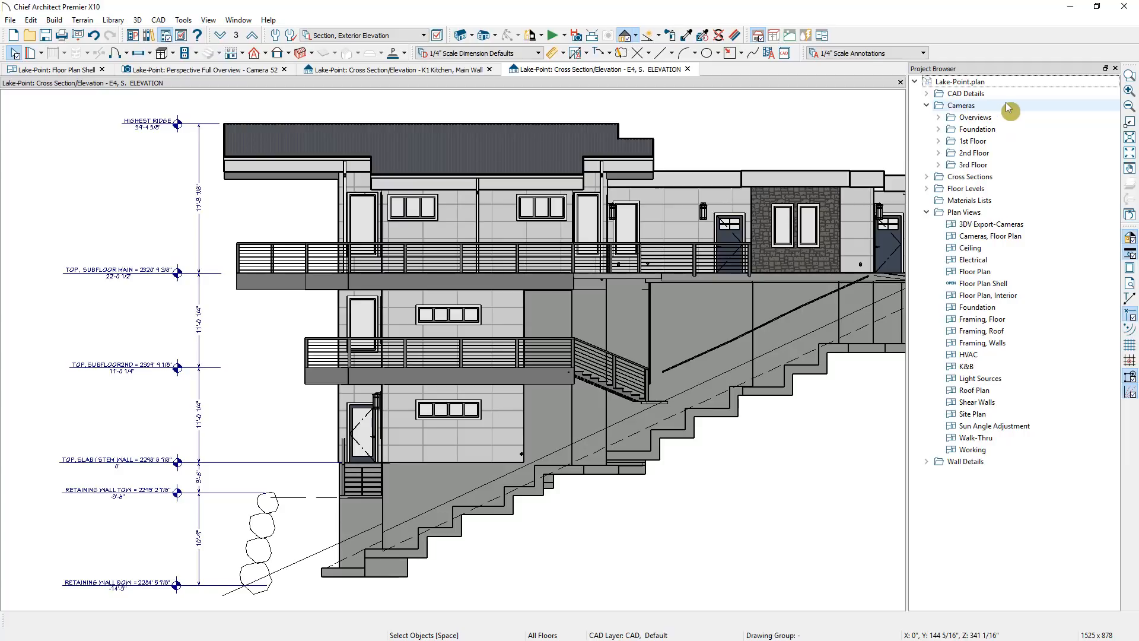
- Review the saved overview cameras and cross sections in the Project Browser, switching between the perspective overview, south elevation and kitchen wall views
click(939, 118)
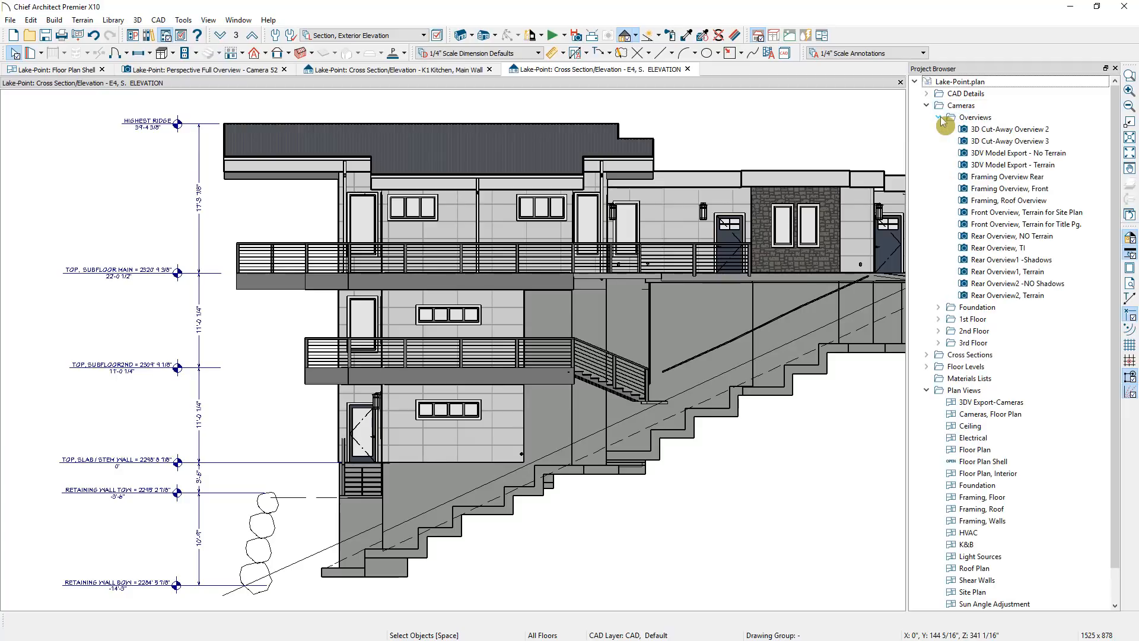
double_click(965, 204)
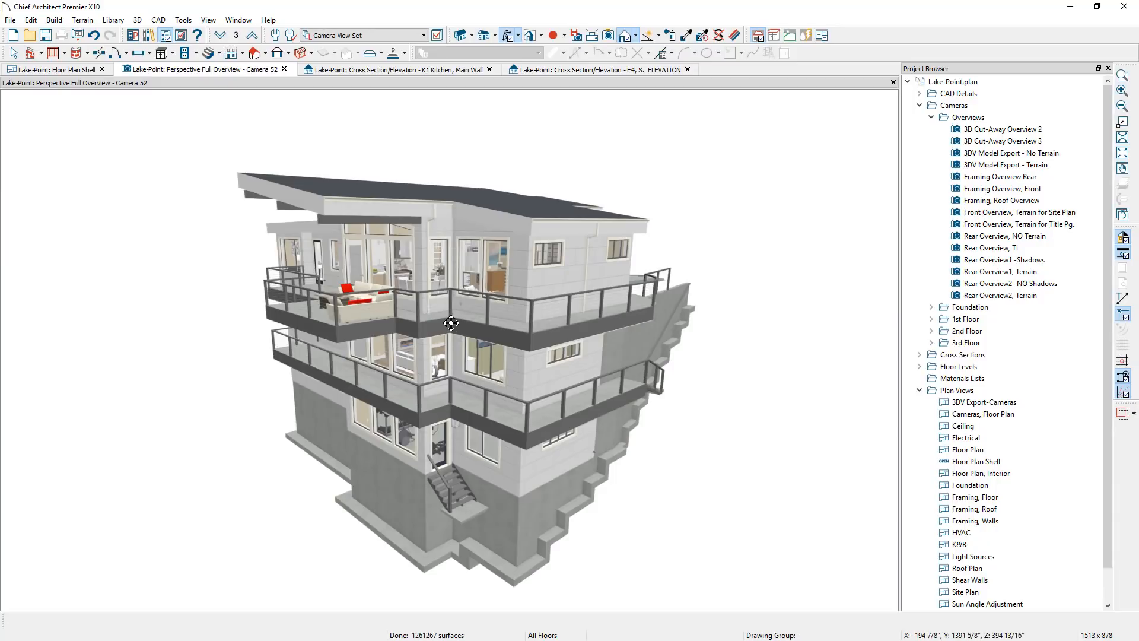
click(576, 70)
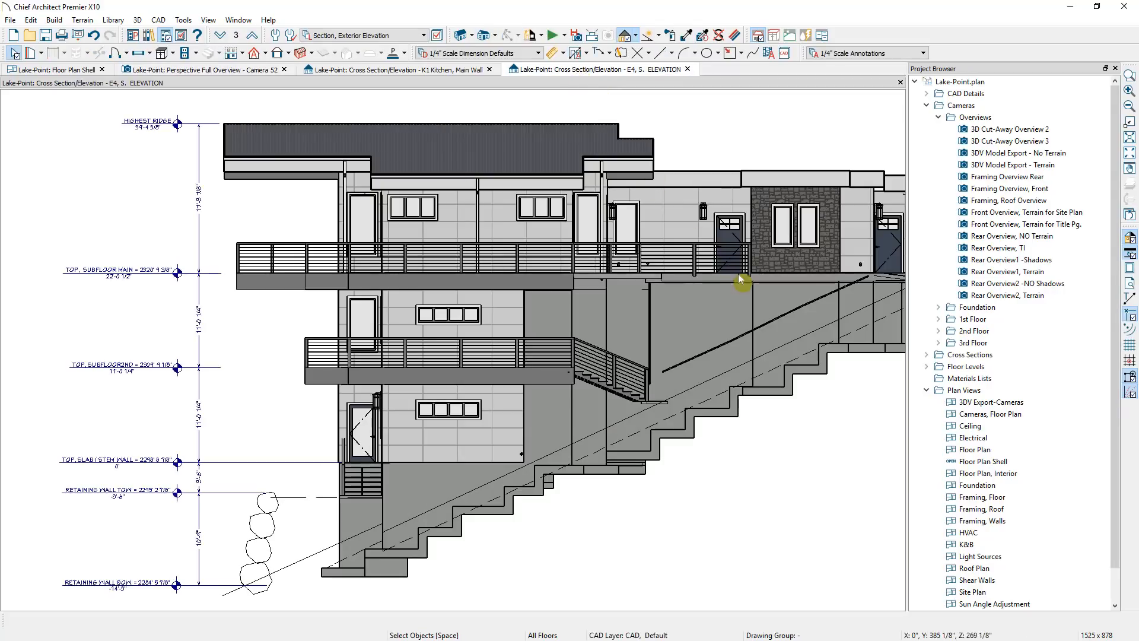
click(927, 355)
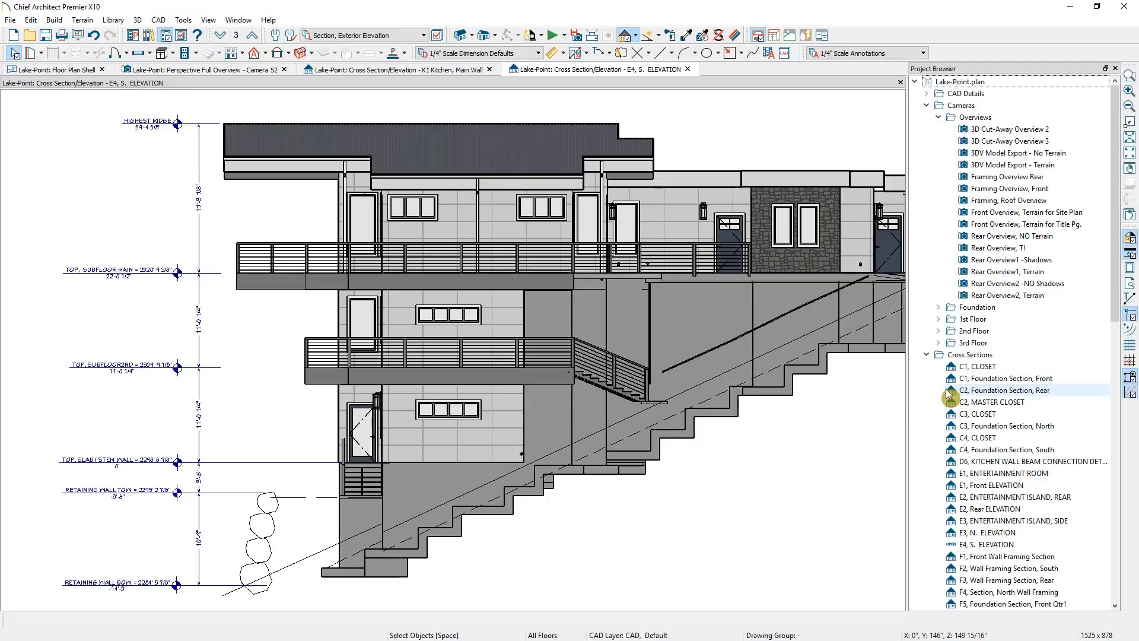
key(ctrl+Tab)
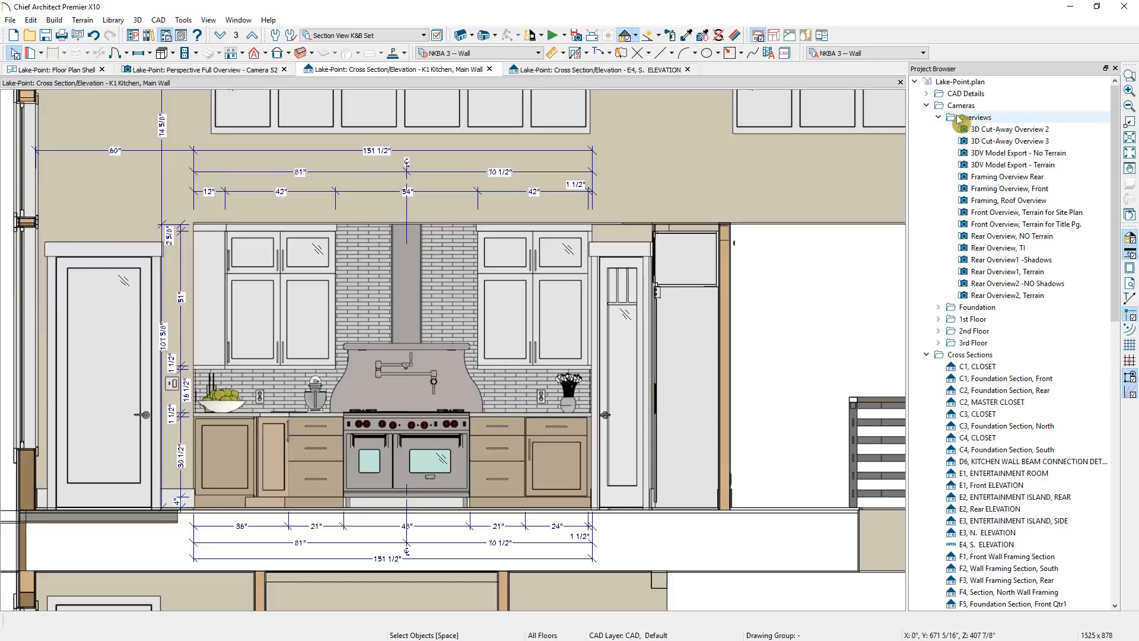
- Open the saved plan views Floor Plan Shell, K&B and Shear Walls from the Project Browser, and return to Floor Plan Shell
click(927, 106)
click(927, 116)
click(927, 152)
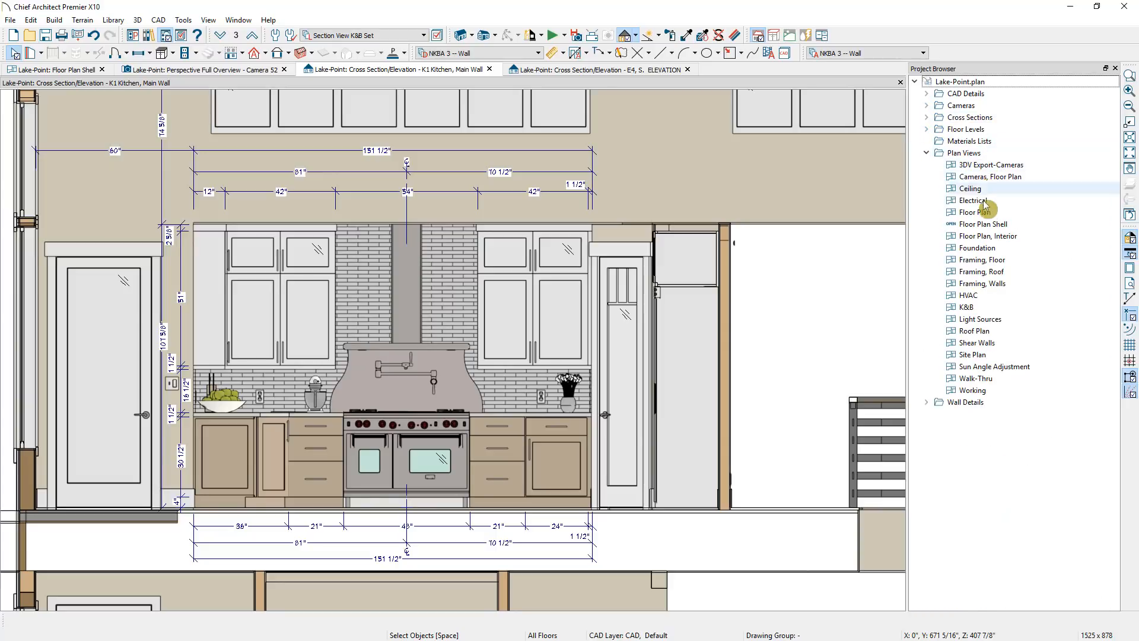
double_click(1031, 224)
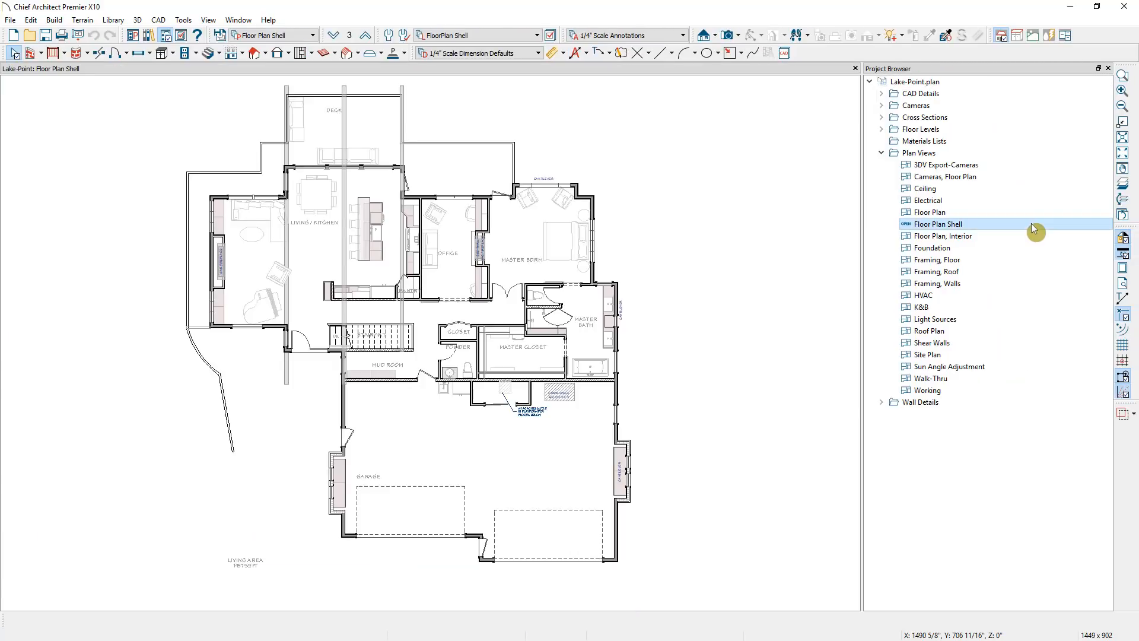
double_click(970, 307)
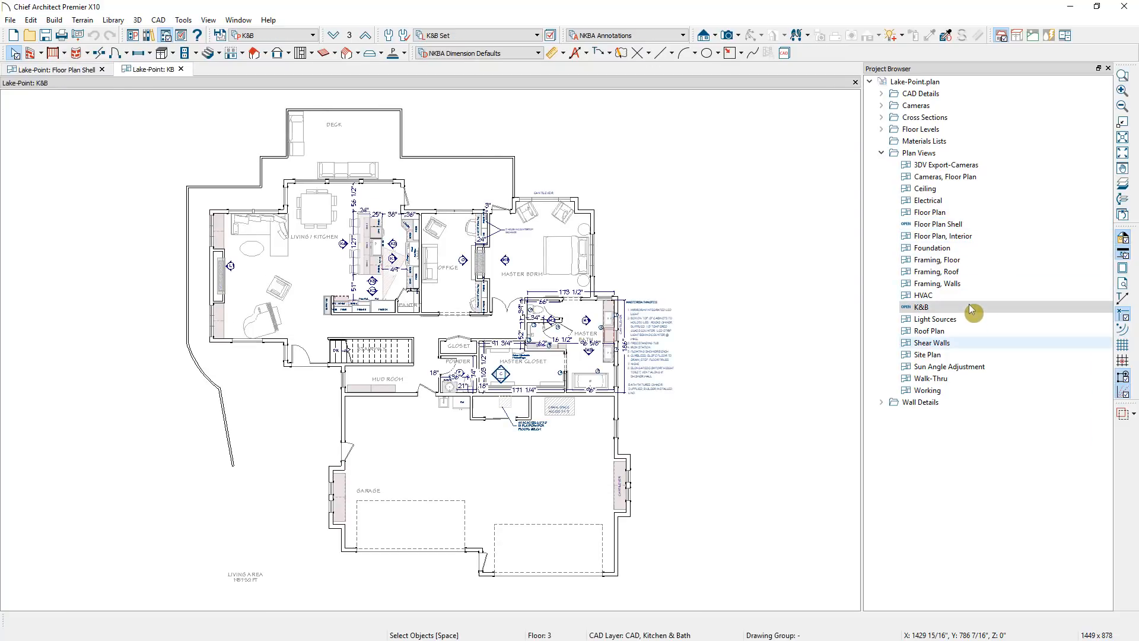
key(Return)
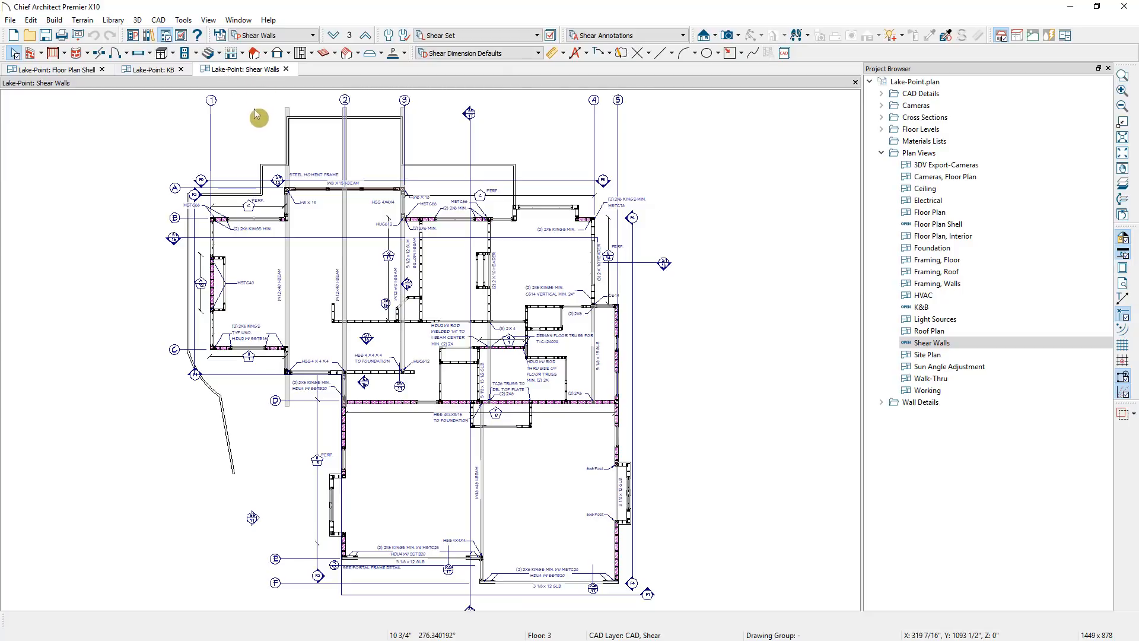
click(162, 70)
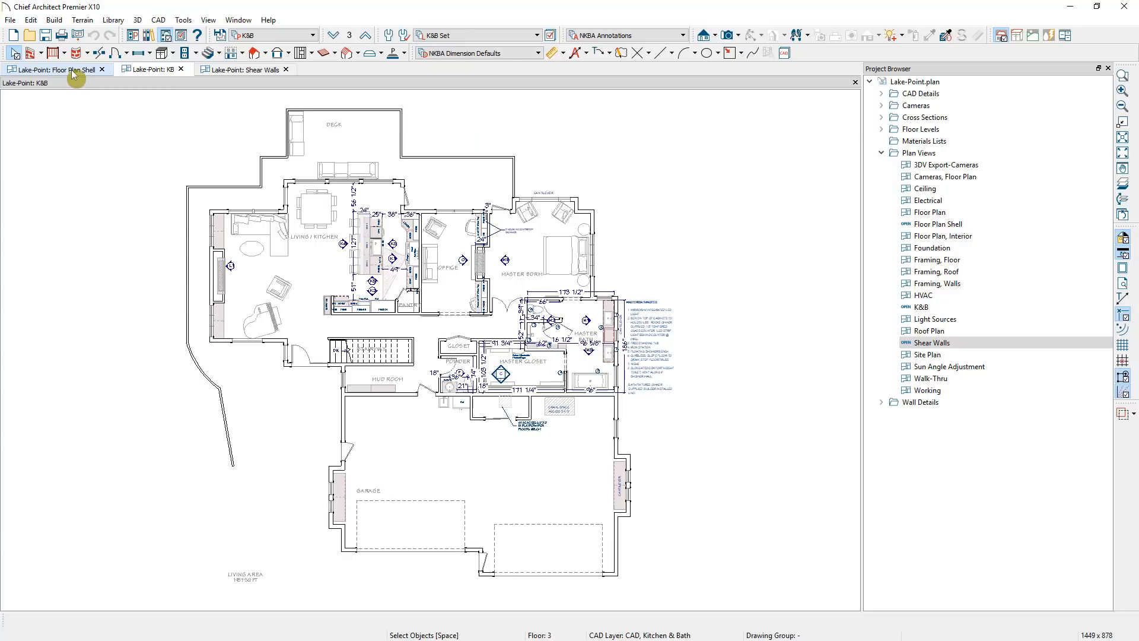
click(71, 70)
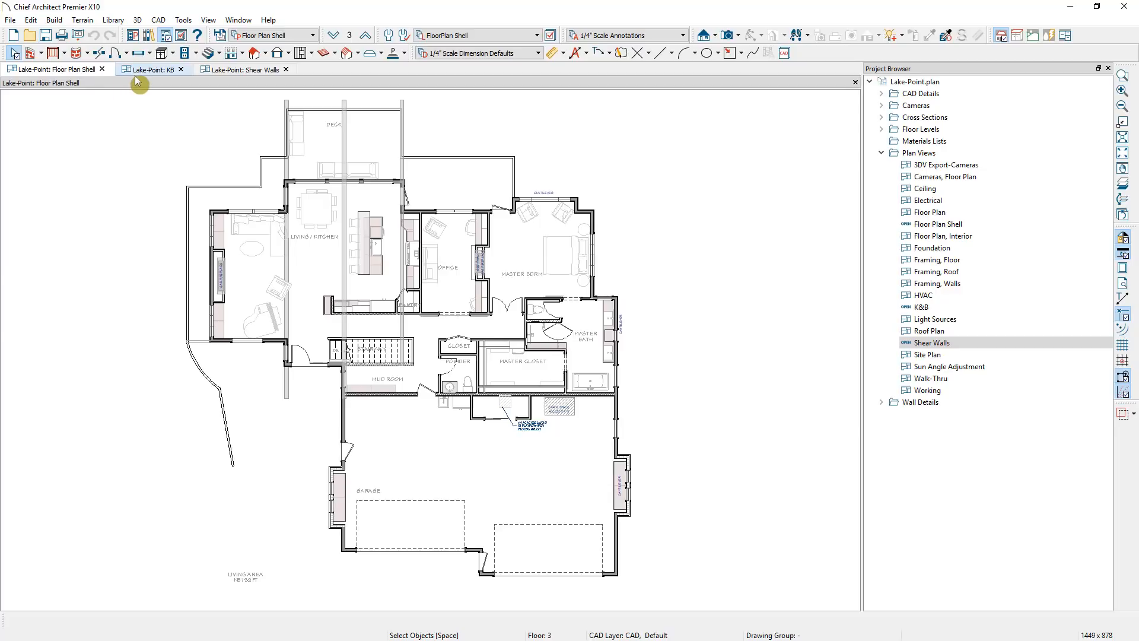
- Check the Shear Walls saved plan view's specification for its floor, annotation set, layer set and active defaults, and leave it unchanged
right_click(988, 343)
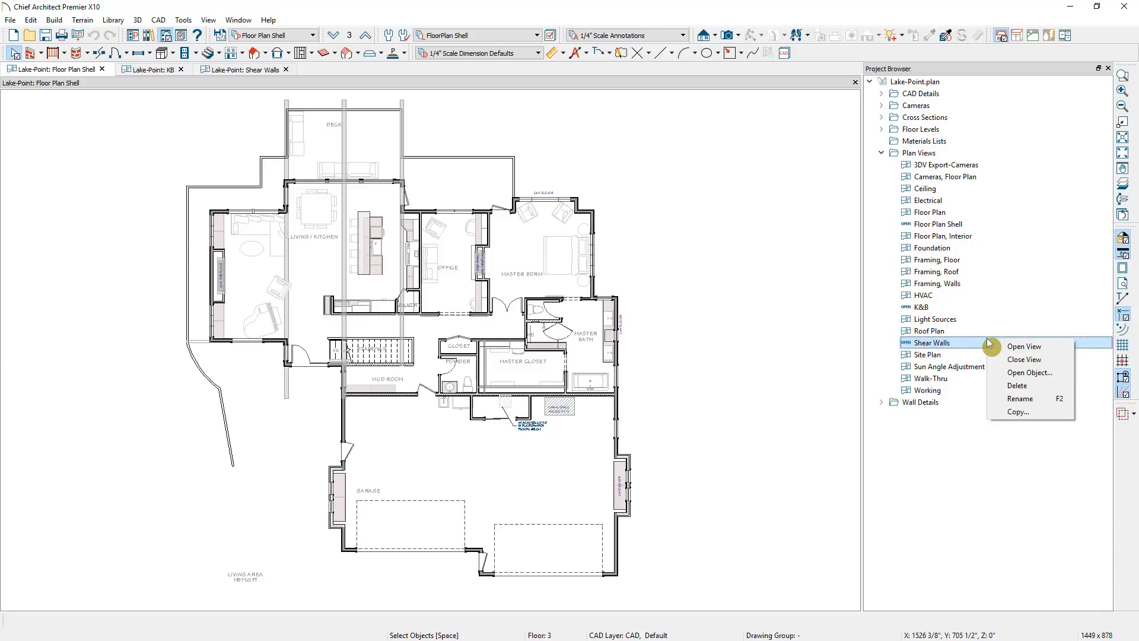
click(1029, 372)
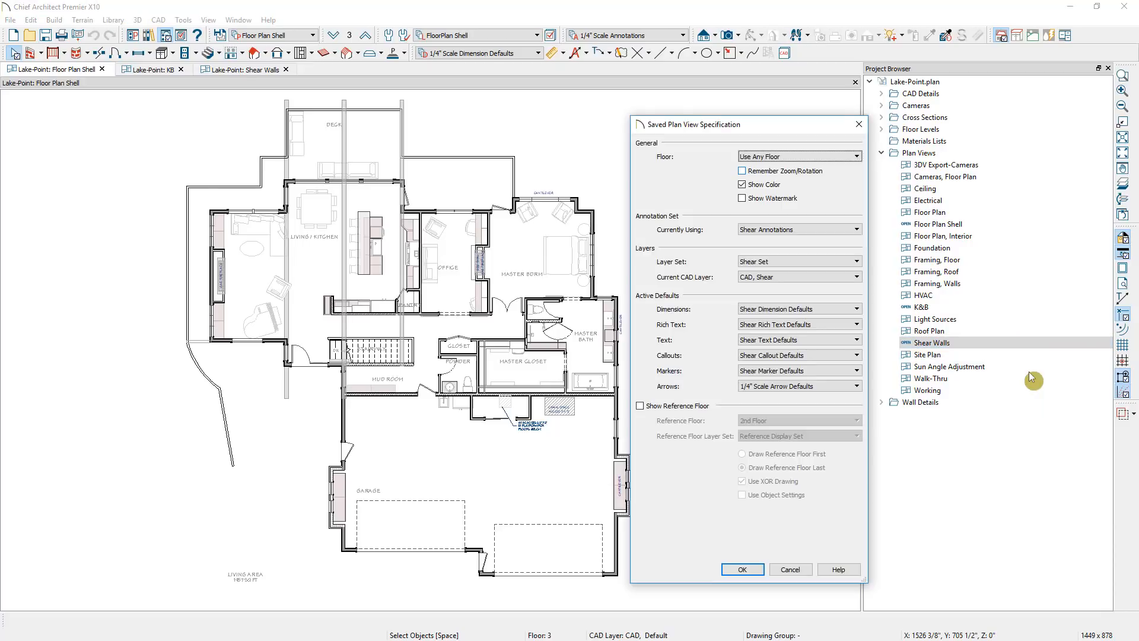
click(807, 157)
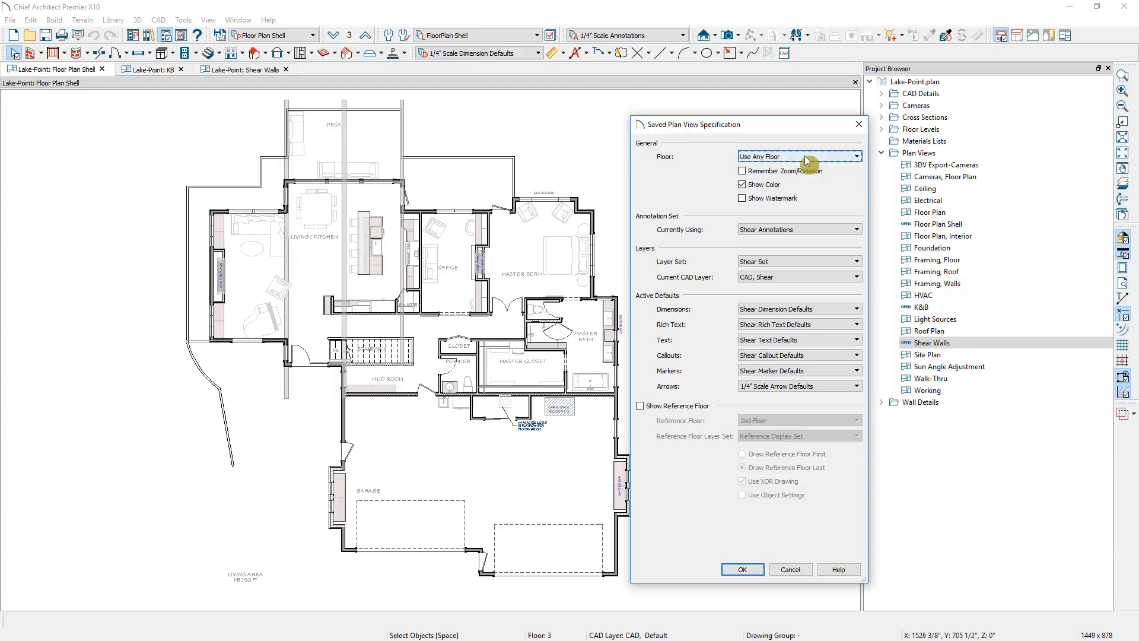
click(806, 158)
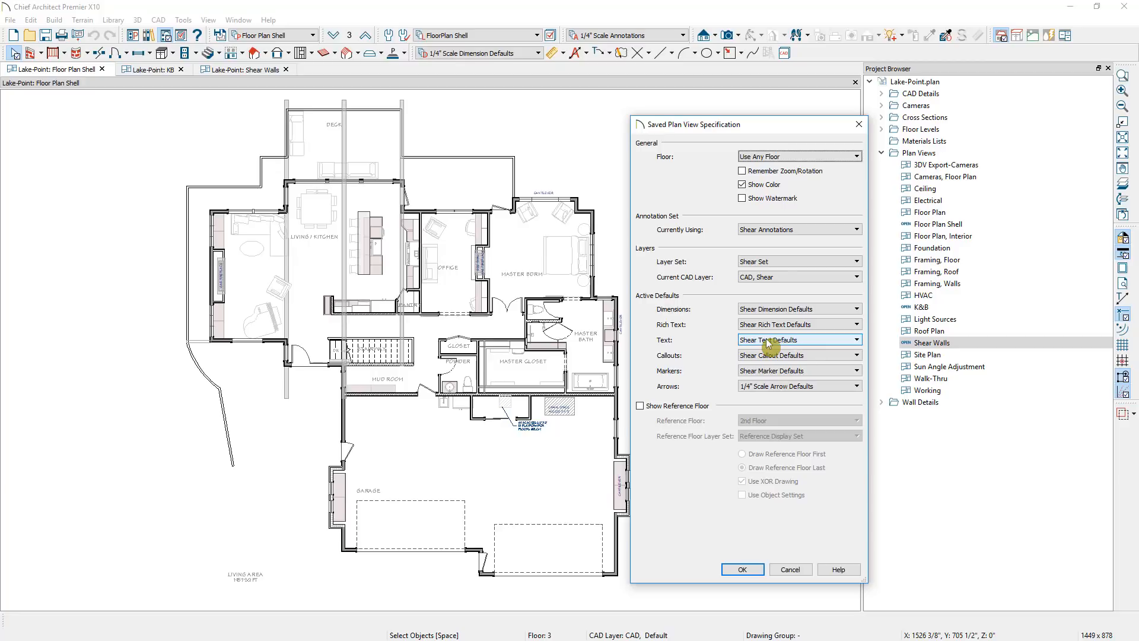
click(785, 569)
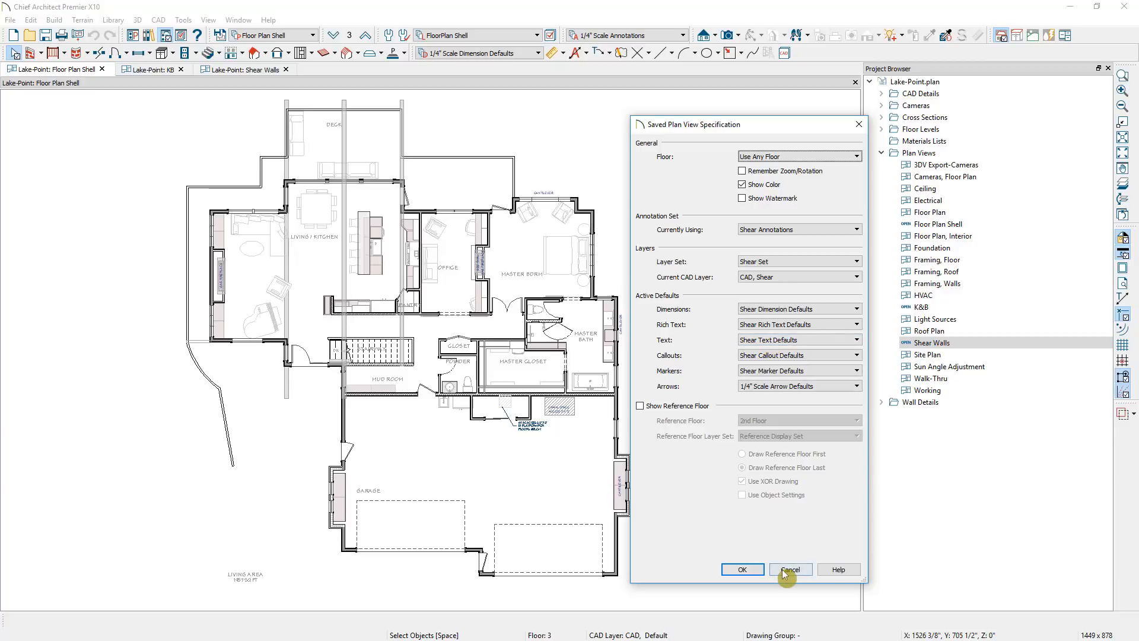